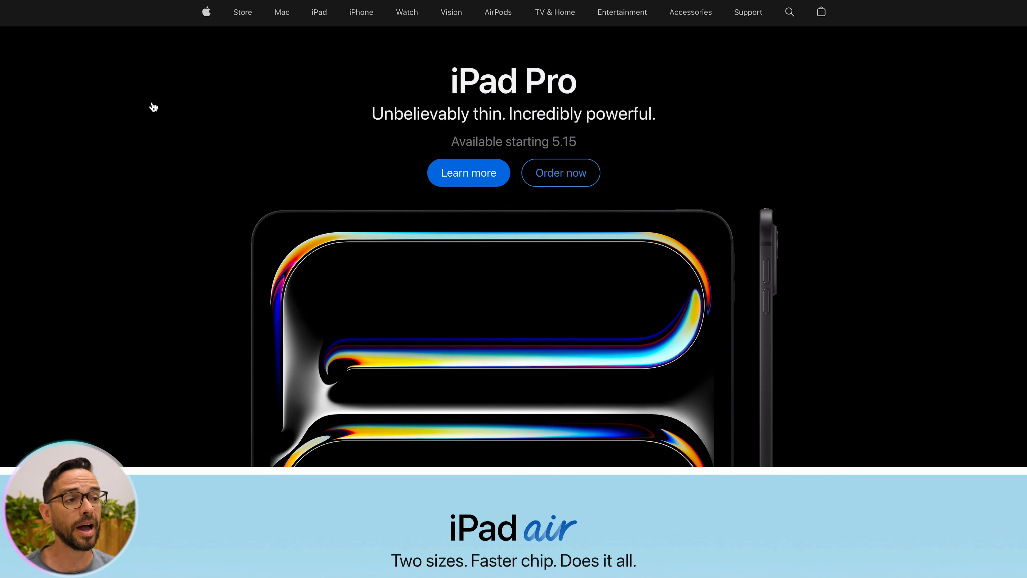
Step: Inspect the page code of the Order now link in the iPad Pro banner
right_click(547, 179)
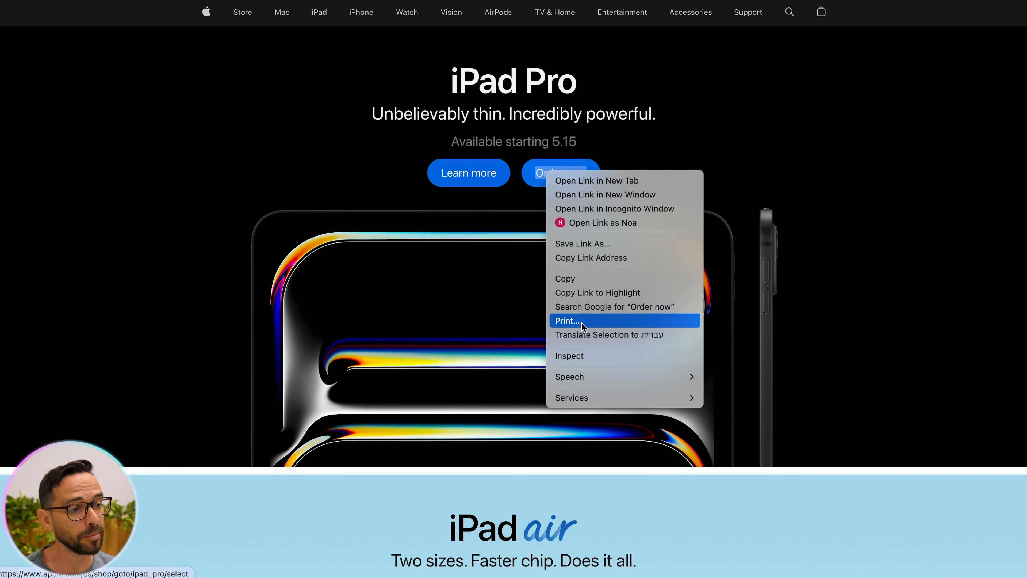
click(582, 355)
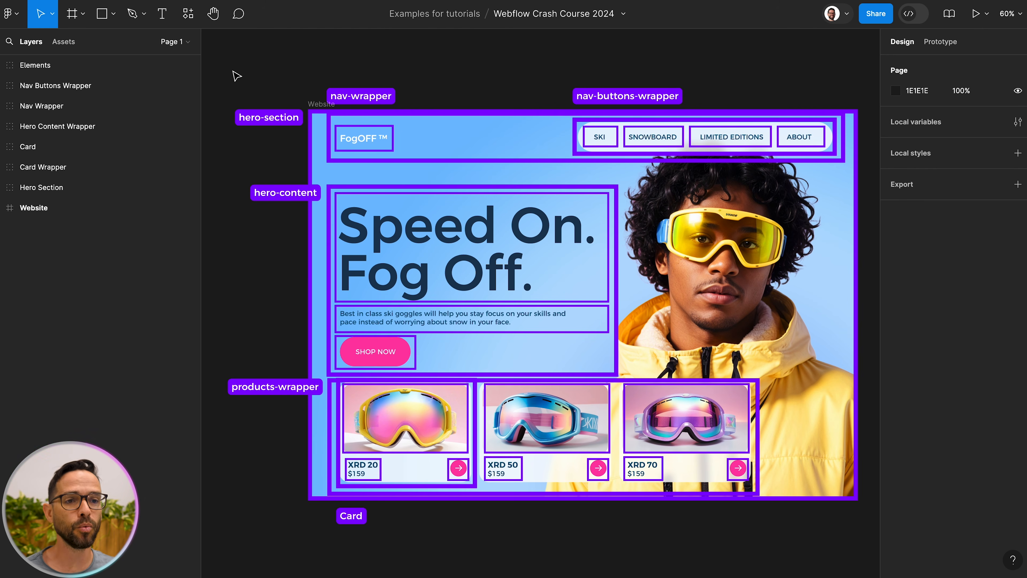
Step: In the Figma design, hide the Elements, Nav Buttons Wrapper, Nav Wrapper, Hero Content Wrapper, Card and Card Wrapper layers, keeping Hero Section shown
click(188, 66)
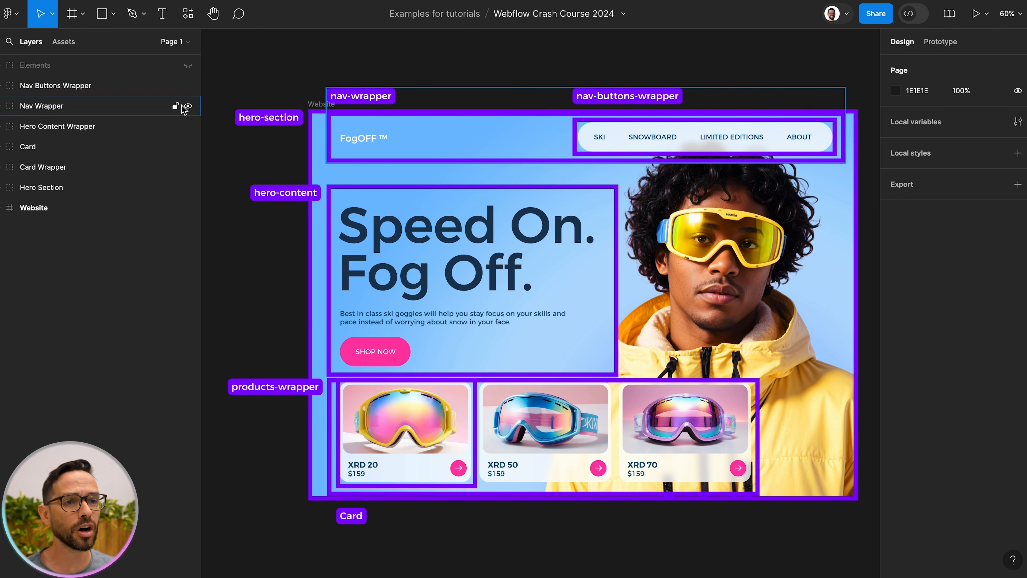
click(188, 86)
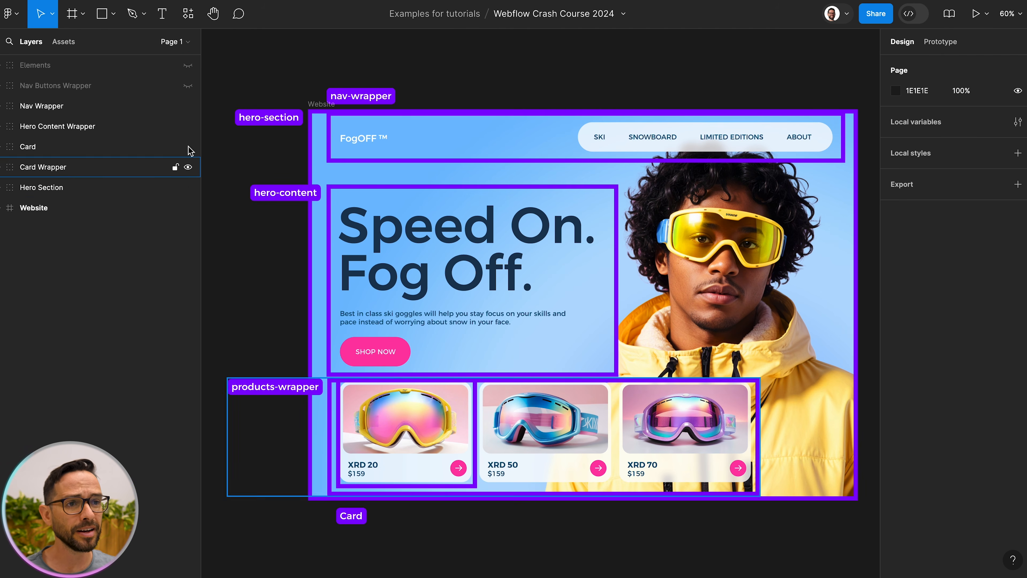
click(188, 106)
click(188, 127)
click(188, 147)
click(188, 167)
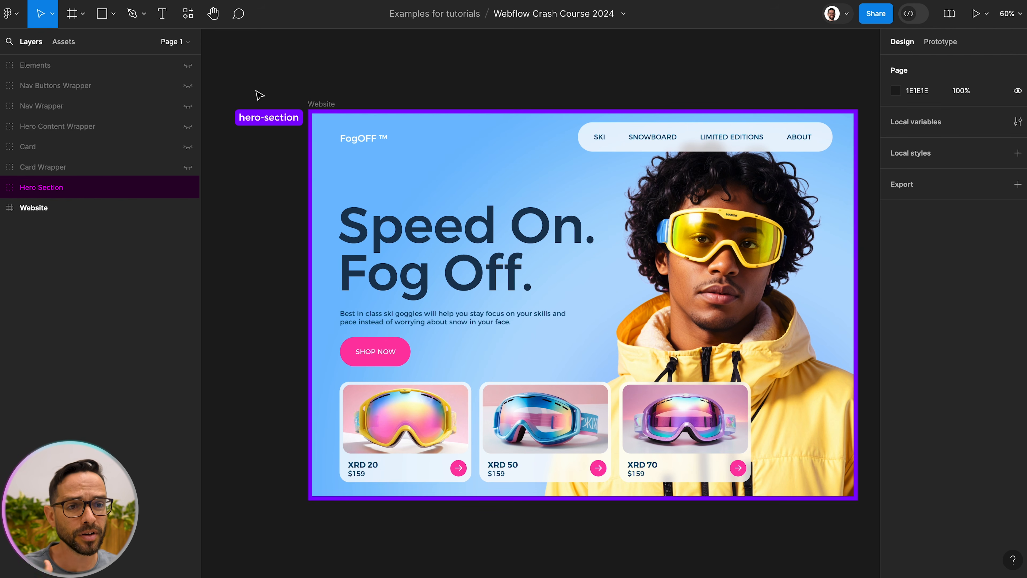
Step: Show the Card Wrapper, Hero Content Wrapper and Nav Wrapper layers again
click(189, 167)
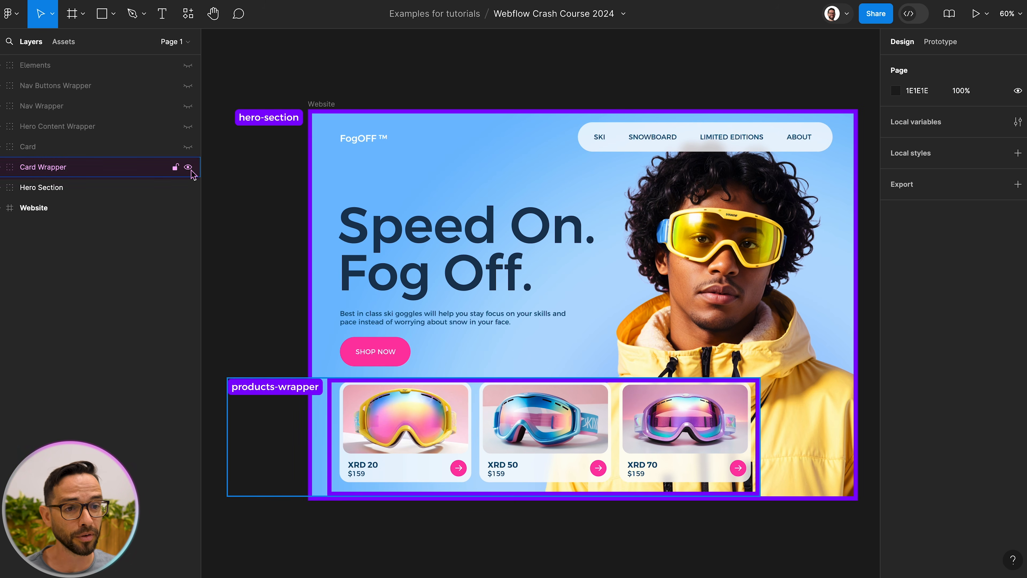
click(189, 127)
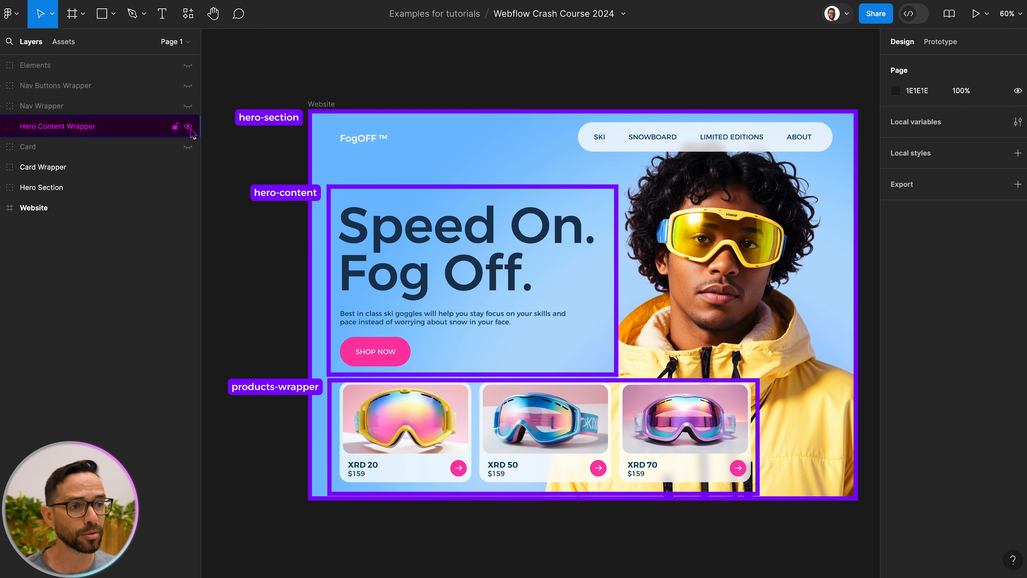
click(189, 106)
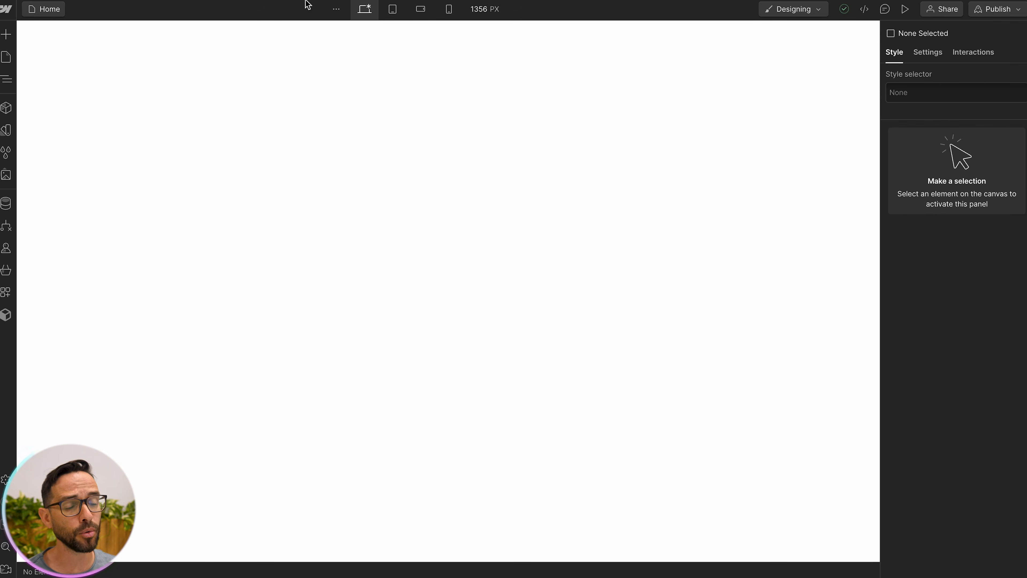
Step: In Webflow, add a Section element to the blank Home page and check its place in the page structure
click(4, 36)
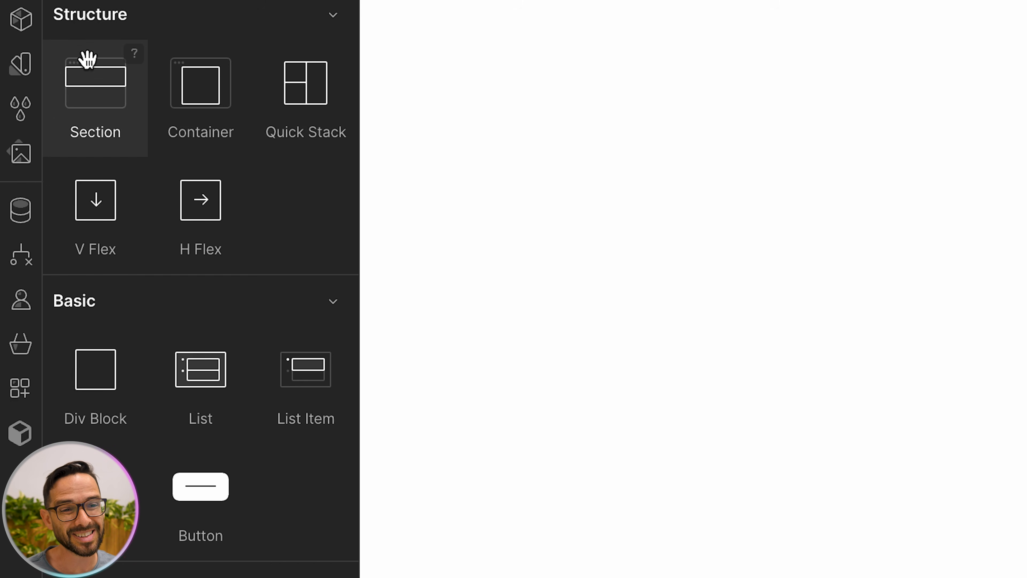
drag(89, 96, 571, 90)
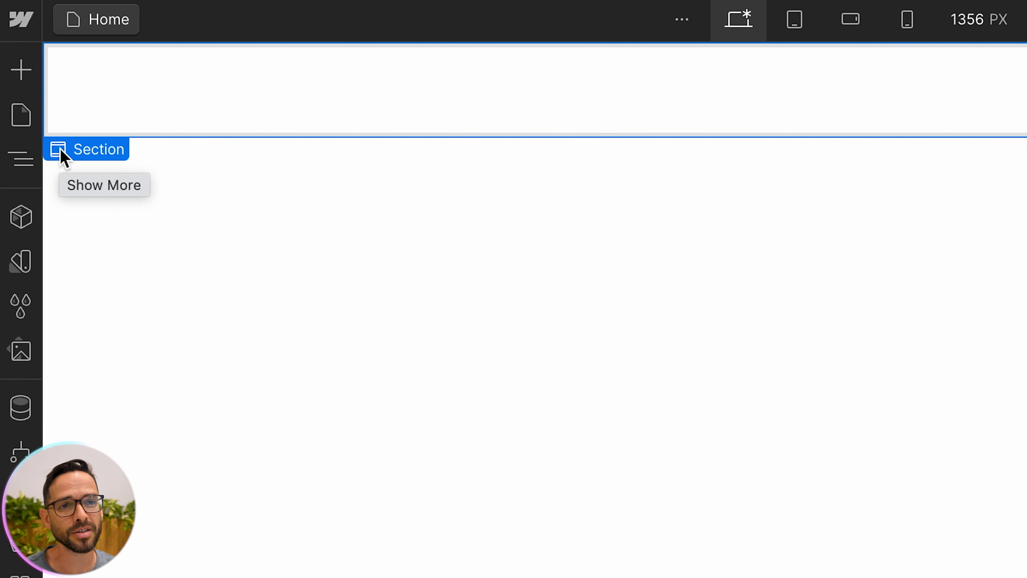
click(30, 169)
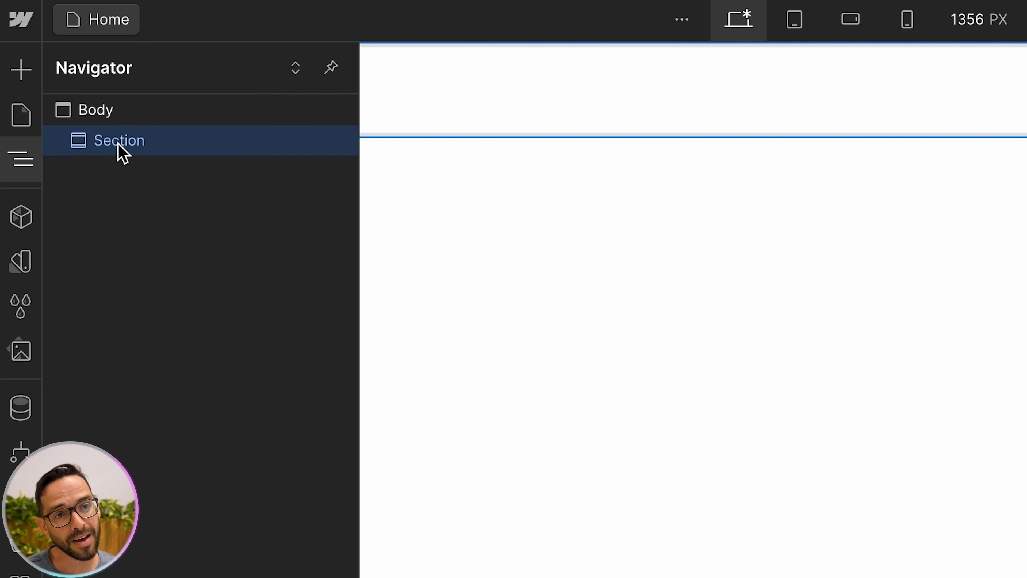
click(22, 159)
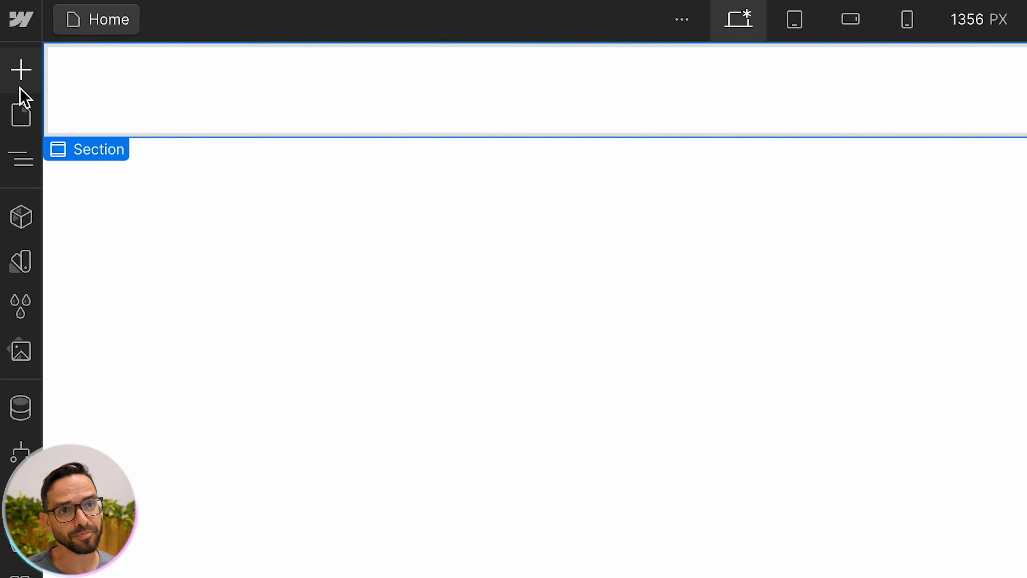
Step: Add a Div Block inside the Section and paste two copies of it alongside within the same section
click(21, 69)
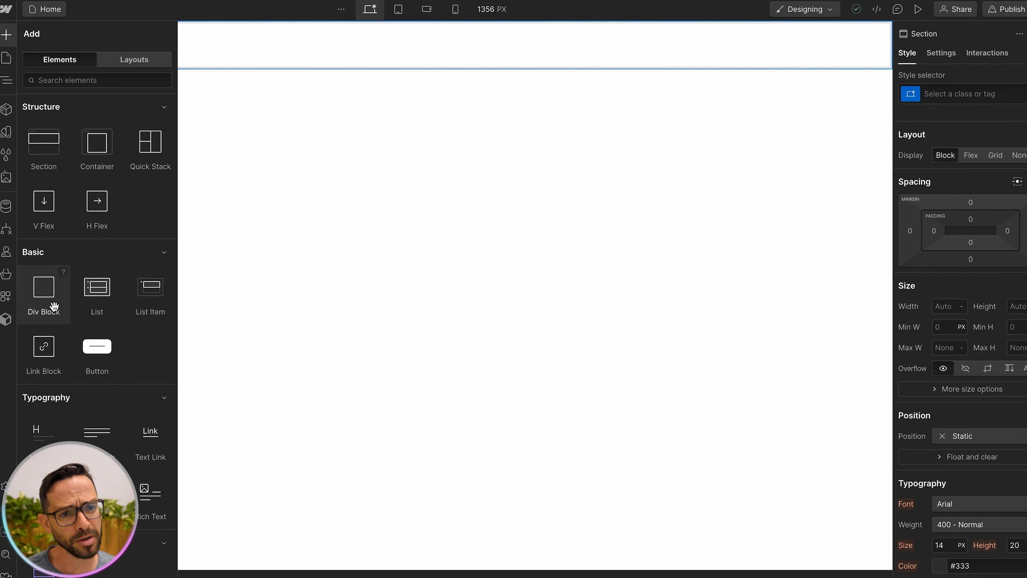
drag(53, 306, 119, 21)
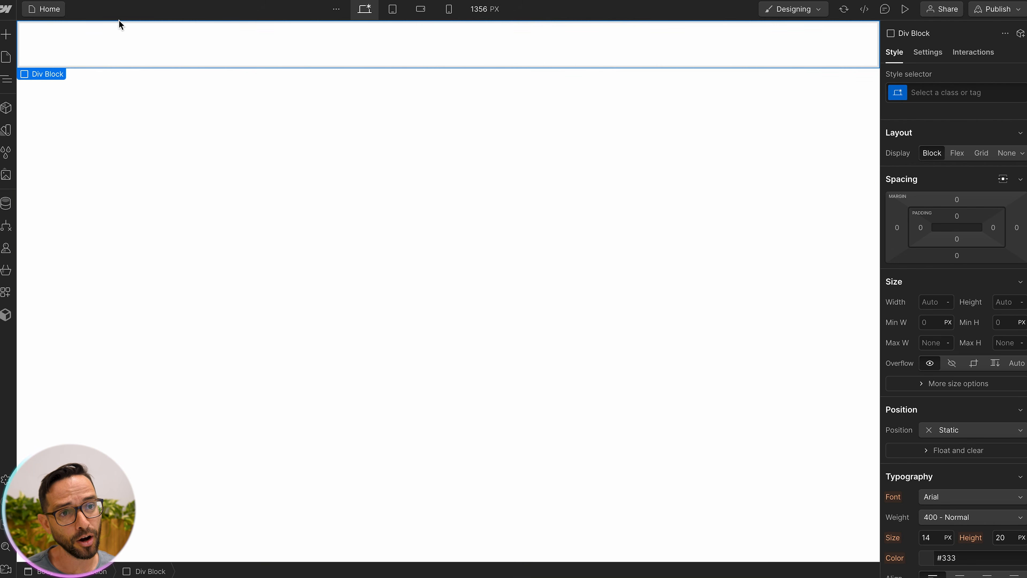
click(6, 79)
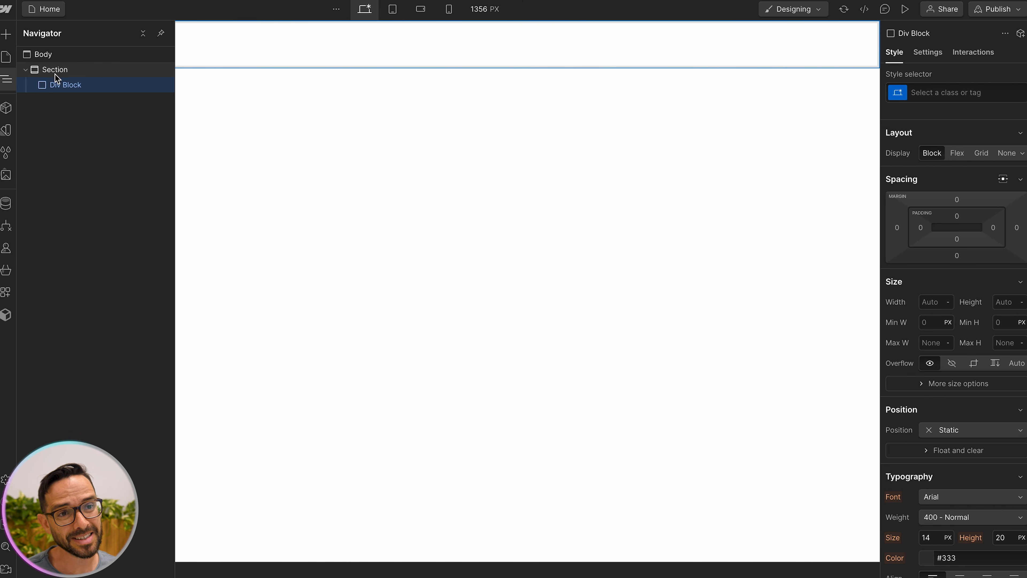
click(25, 69)
click(25, 70)
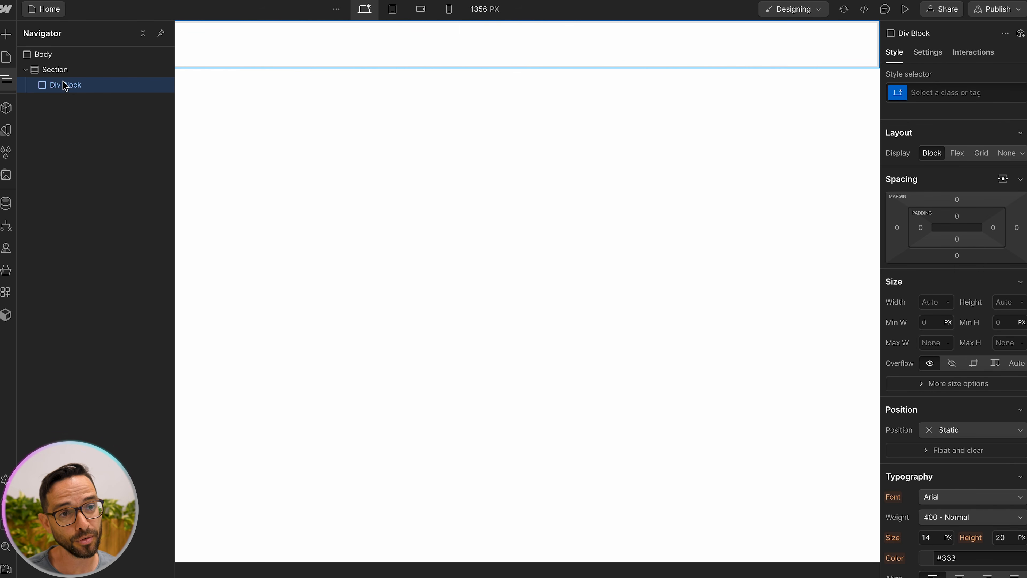
key(ctrl+v)
key(ctrl+v)
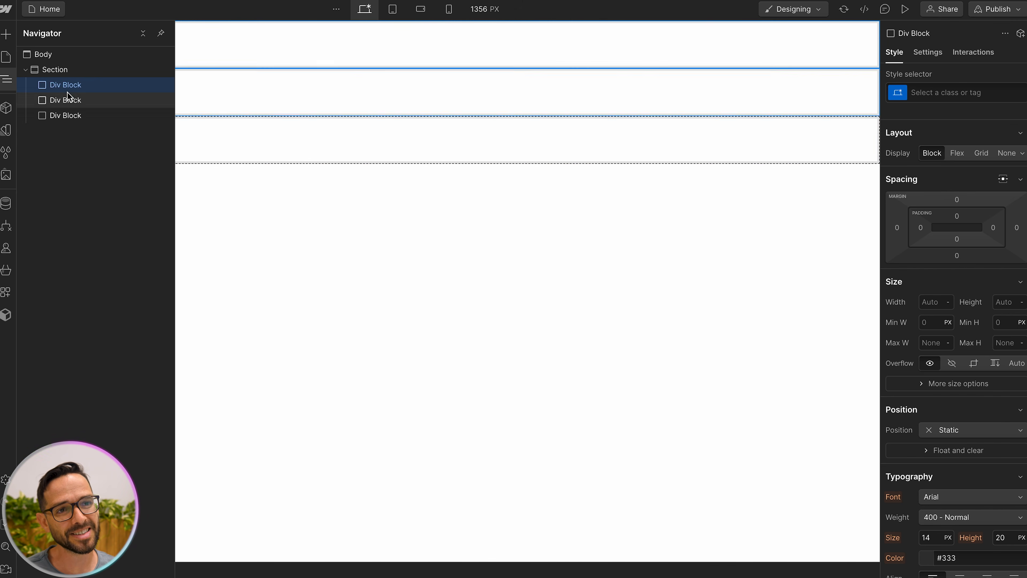
Step: Assign a new class named hero-section to the Section element
click(66, 72)
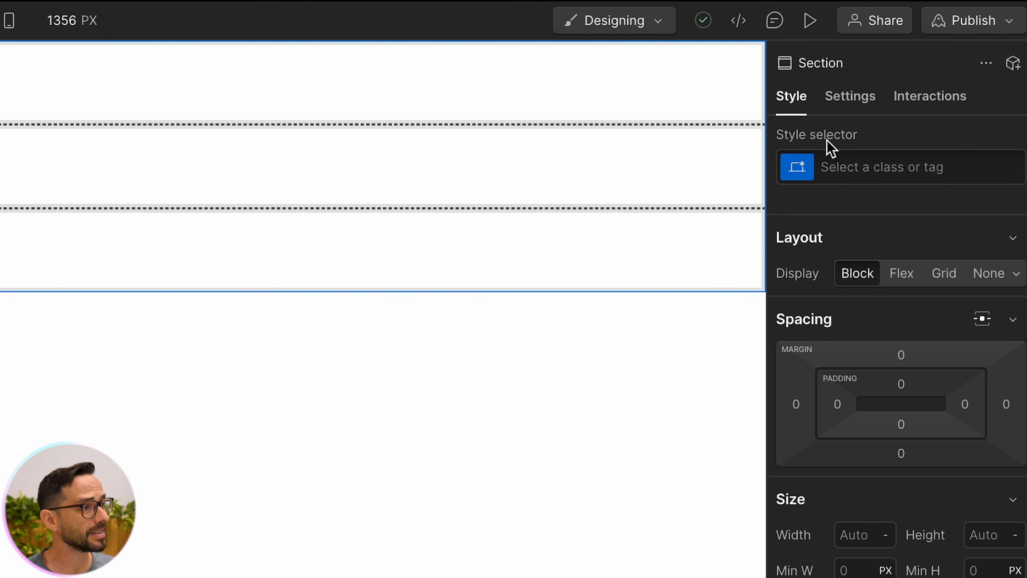
click(849, 166)
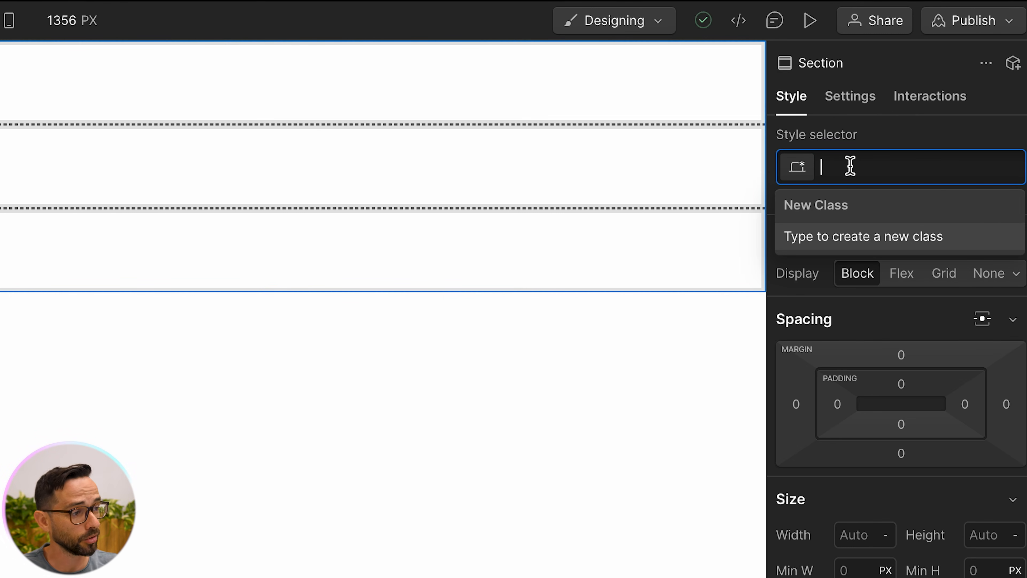
text(sec)
key(BackSpace)
key(BackSpace)
key(BackSpace)
text(hero-)
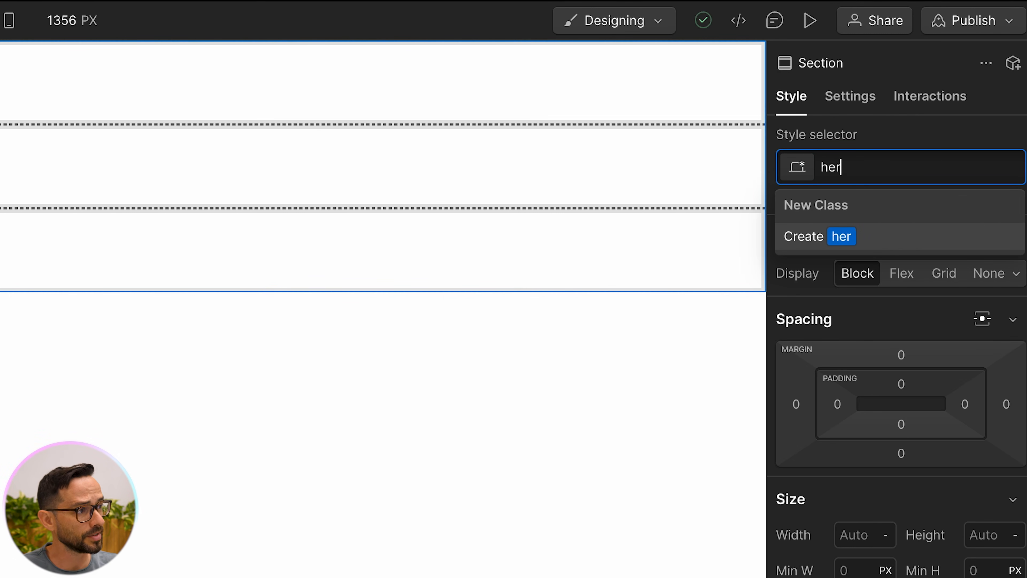
text(section)
key(Return)
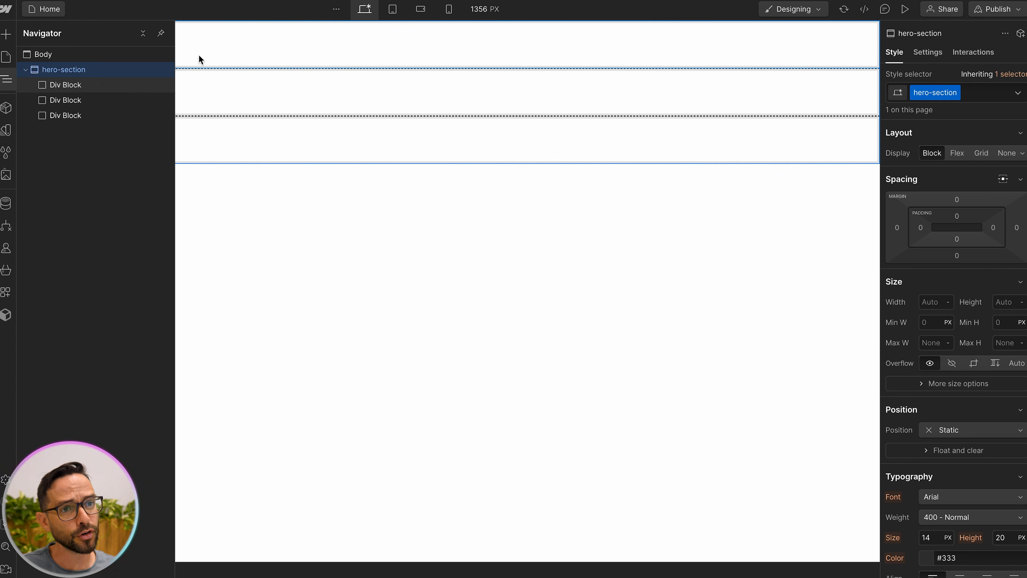
Step: Assign a new class named nav-wrapper to the first Div Block in hero-section
click(52, 89)
click(928, 94)
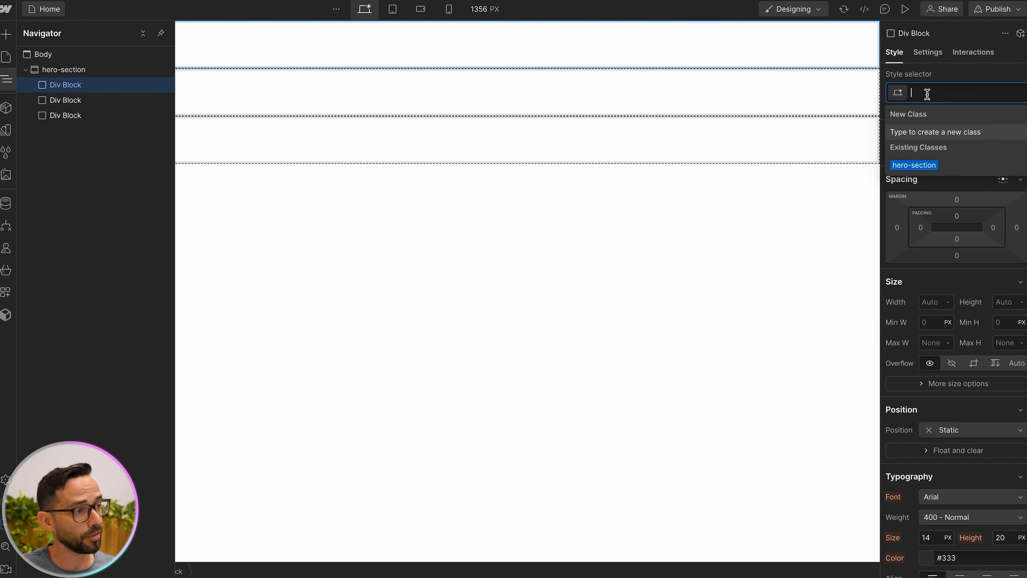
text(nav-wrapper)
key(Return)
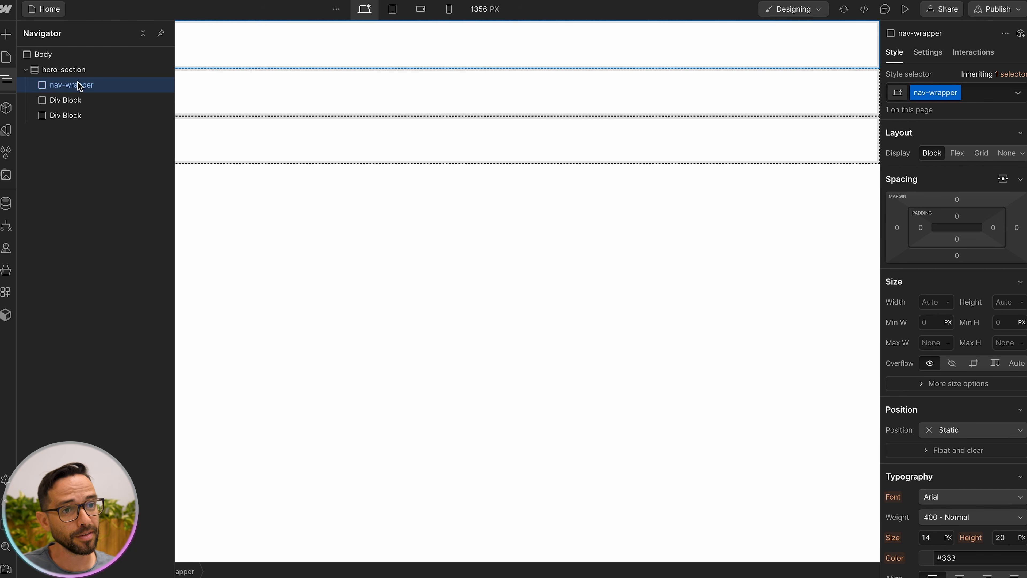
Step: Assign a new class named hero-content to the second Div Block in hero-section
click(67, 100)
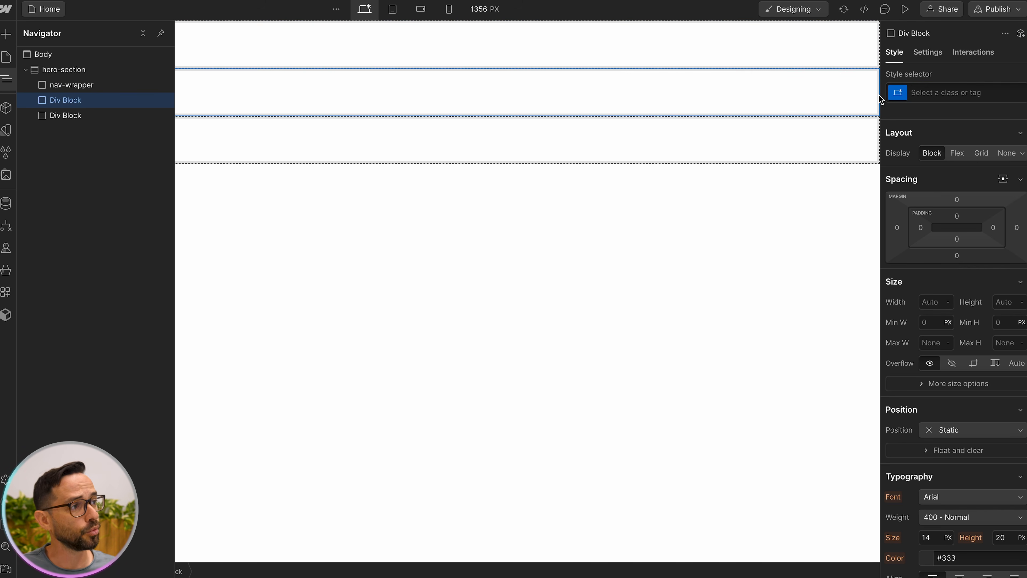
click(934, 94)
text(hero-content)
key(Return)
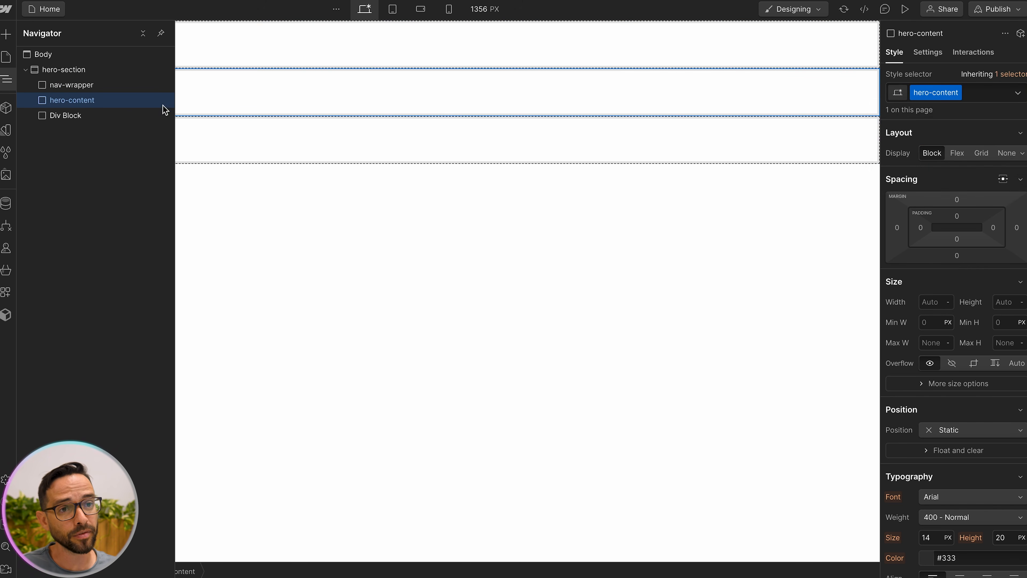
Step: Assign a new class named products-wrapper to the third Div Block in hero-section
click(63, 115)
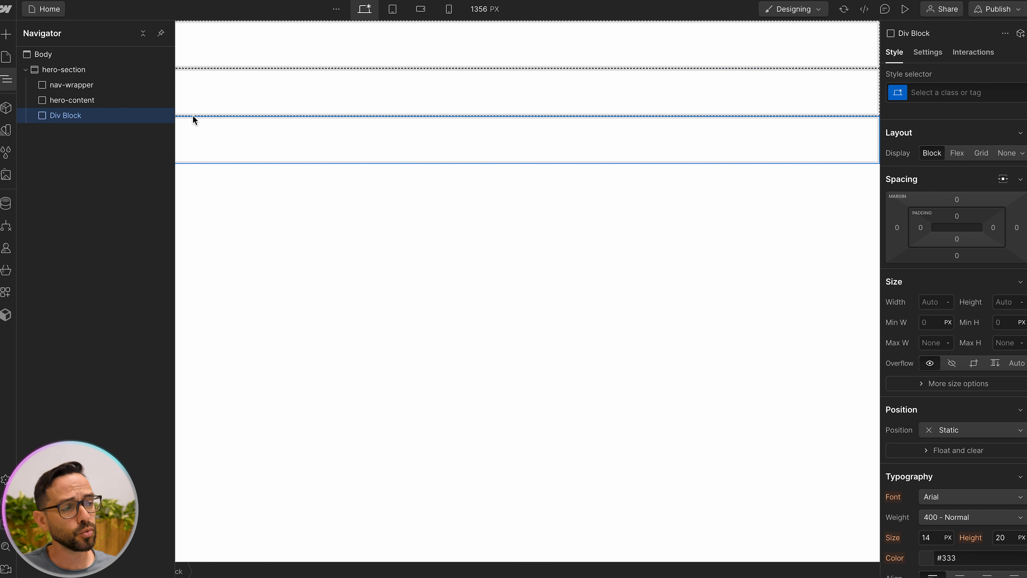
click(943, 89)
text(products-wrapper)
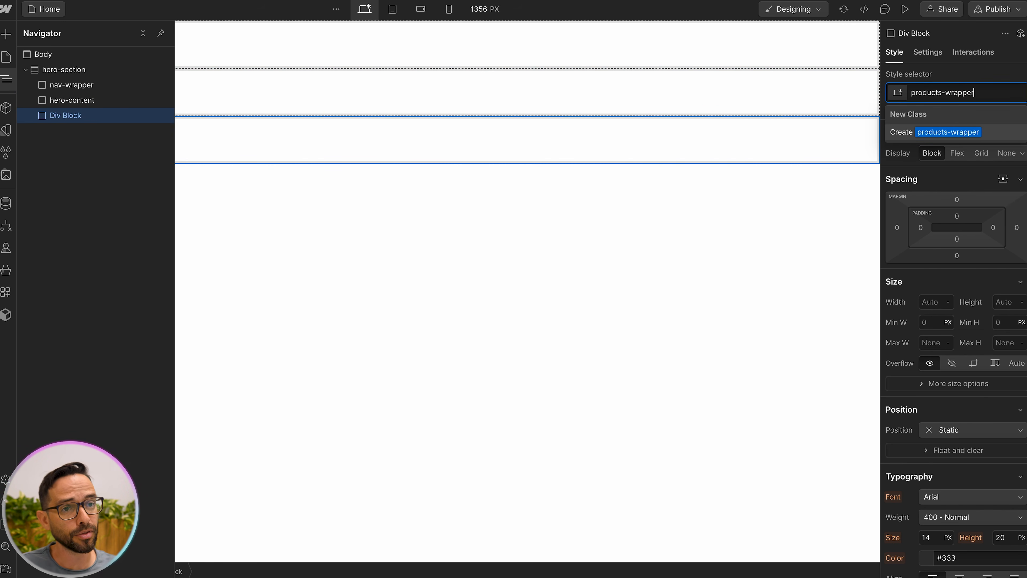
key(Return)
Step: Switch to the Figma design and show the Nav Buttons Wrapper layer
key(super+Tab)
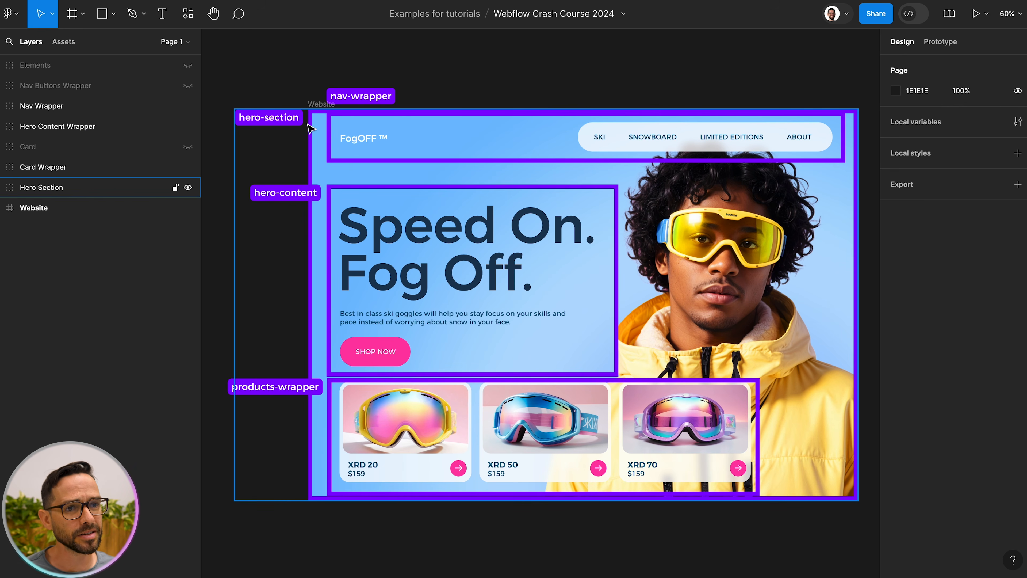
click(188, 86)
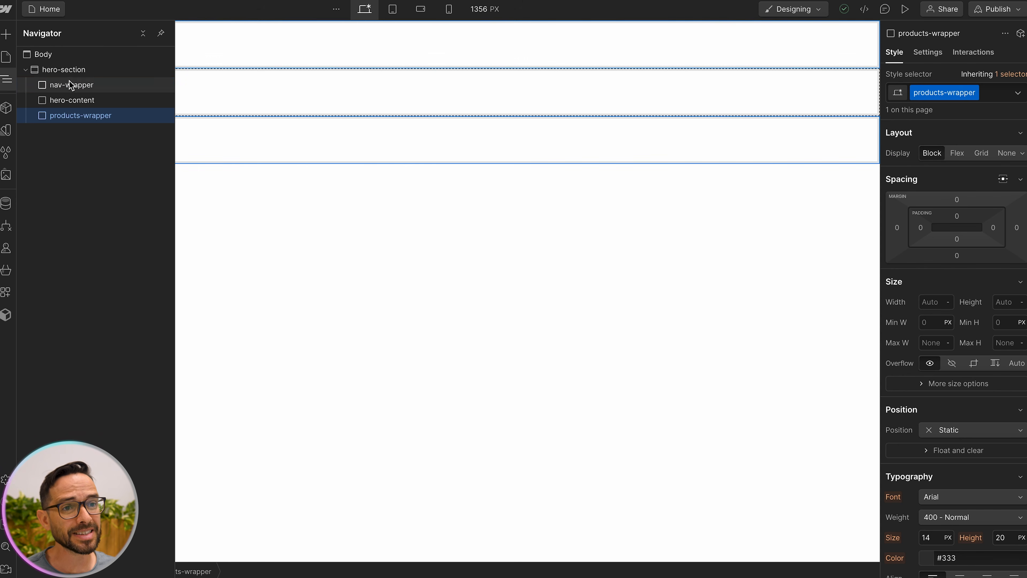
Step: Back in Webflow, add a Div Block inside nav-wrapper and check its nesting in the page structure
click(65, 86)
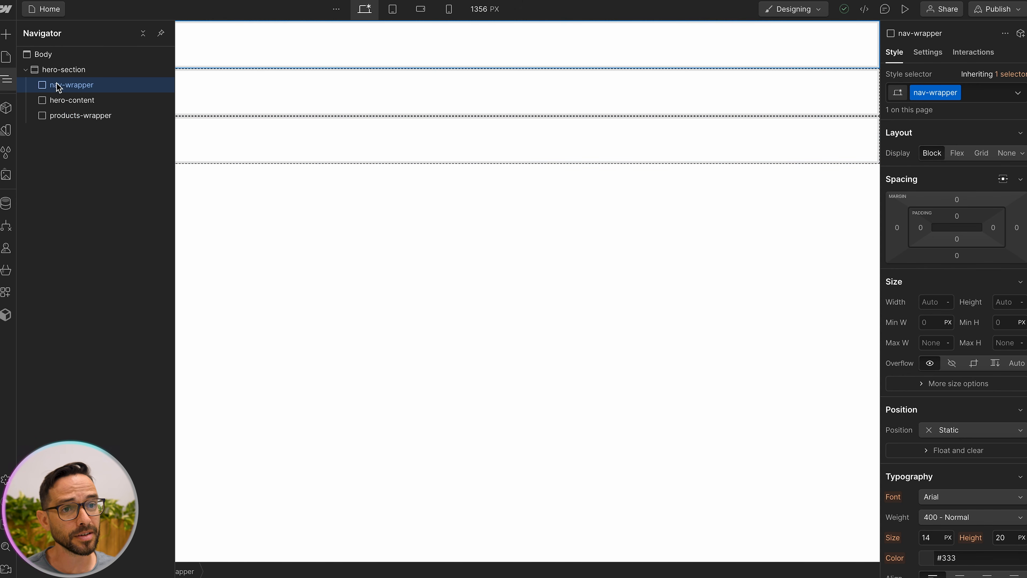
click(6, 34)
drag(43, 283, 320, 34)
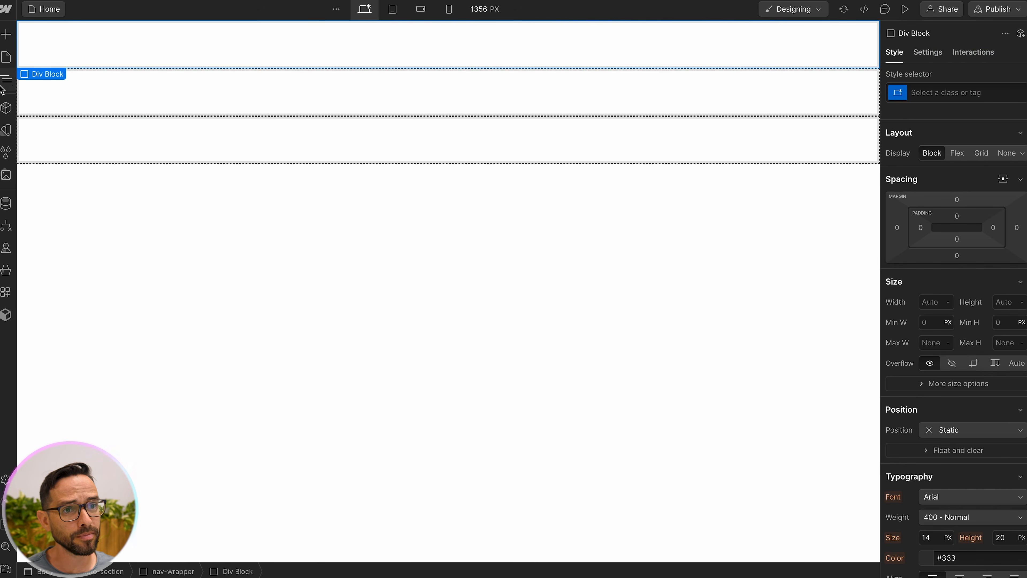
click(7, 79)
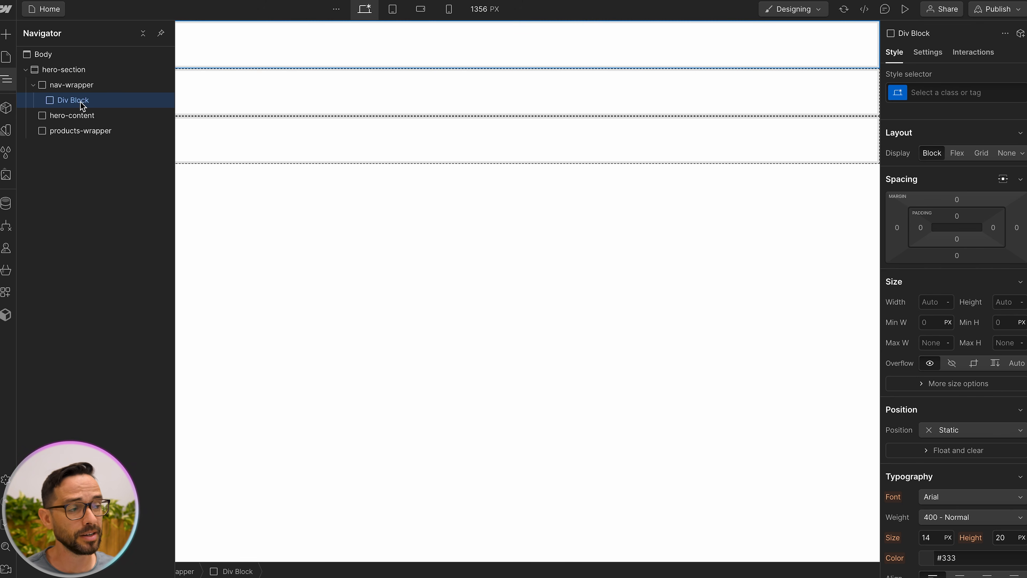
Step: Assign a new class named nav-buttons-wrapper to the Div Block inside nav-wrapper
click(940, 93)
text(nav-bi)
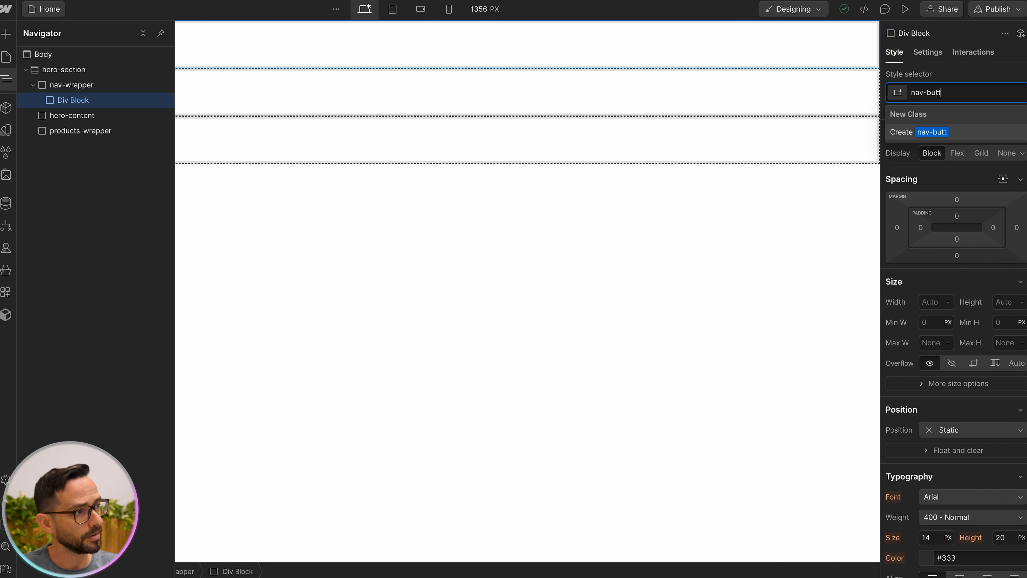
text(ttons-wrapper)
key(Return)
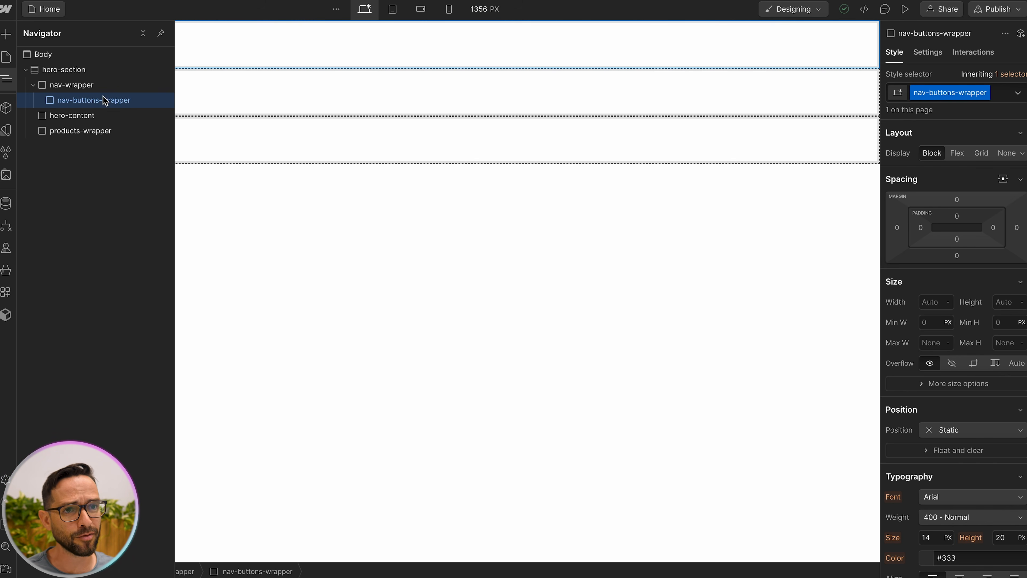
Step: Add a Text Link inside nav-buttons-wrapper and check its nesting in the page structure
click(6, 36)
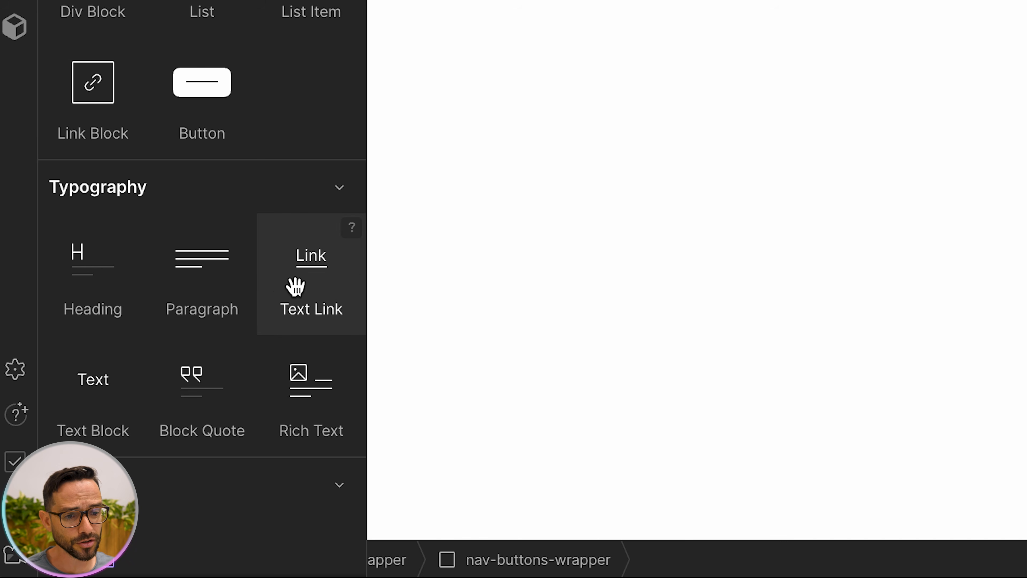
drag(319, 278, 838, 17)
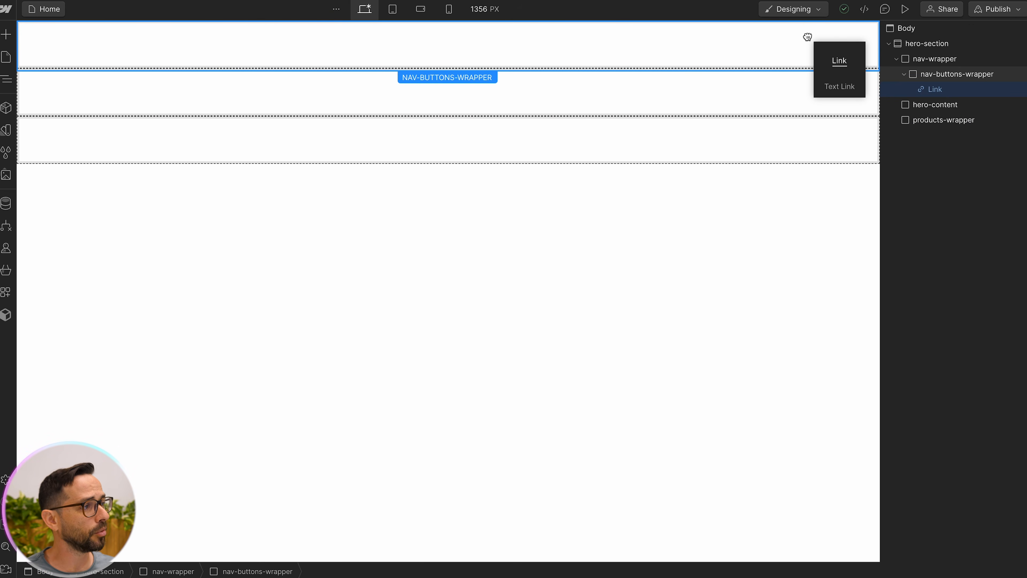
drag(807, 37, 808, 37)
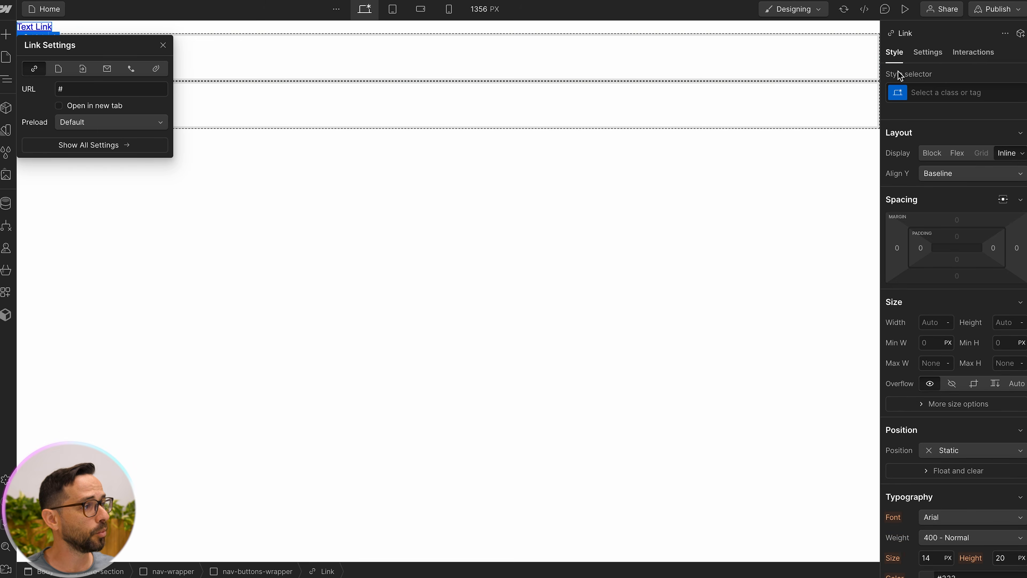
click(7, 78)
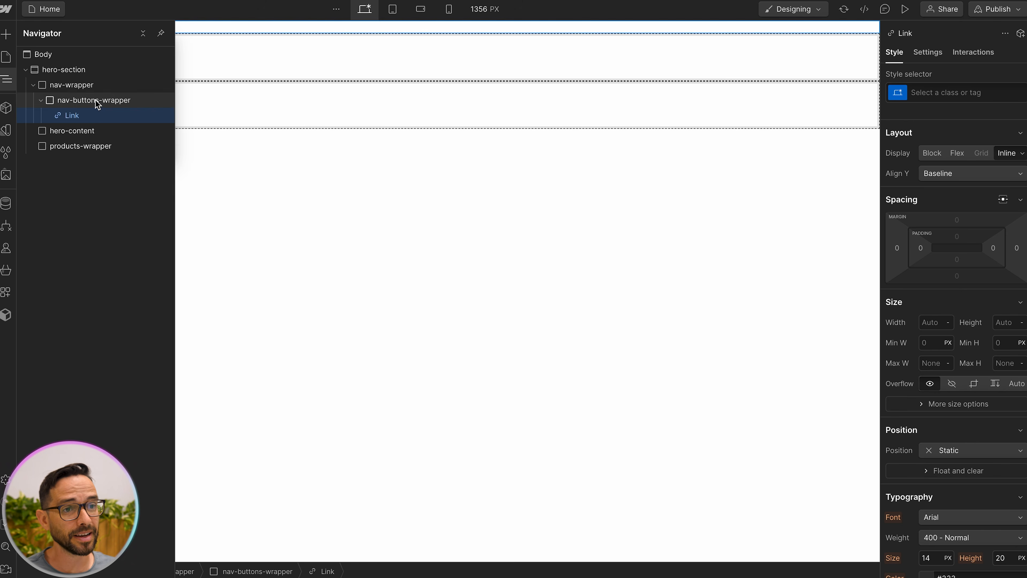
Step: Duplicate the link in nav-buttons-wrapper three times to make four navigation links
key(alt)
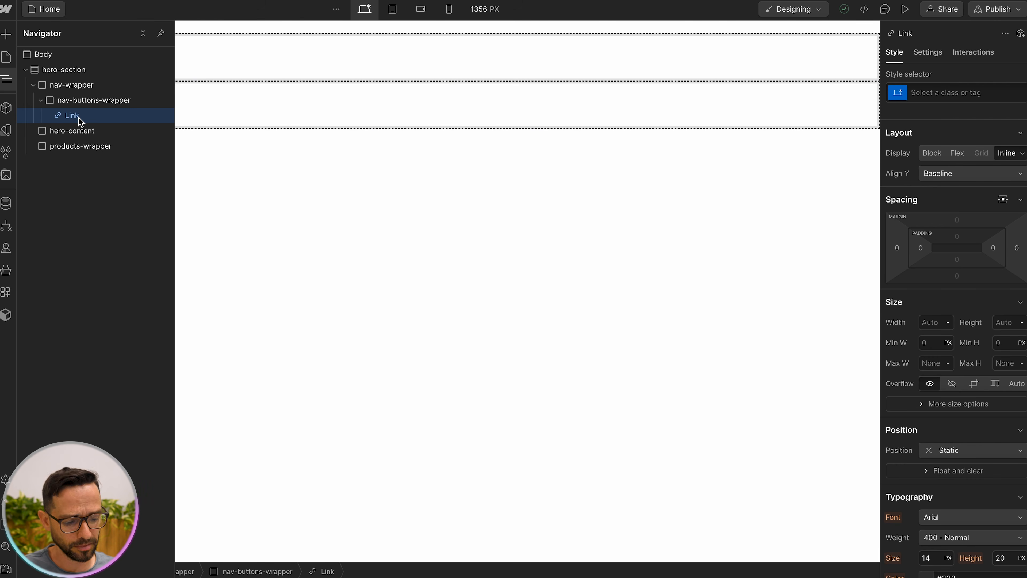
key(super+d)
key(super+d)
key(super+d)
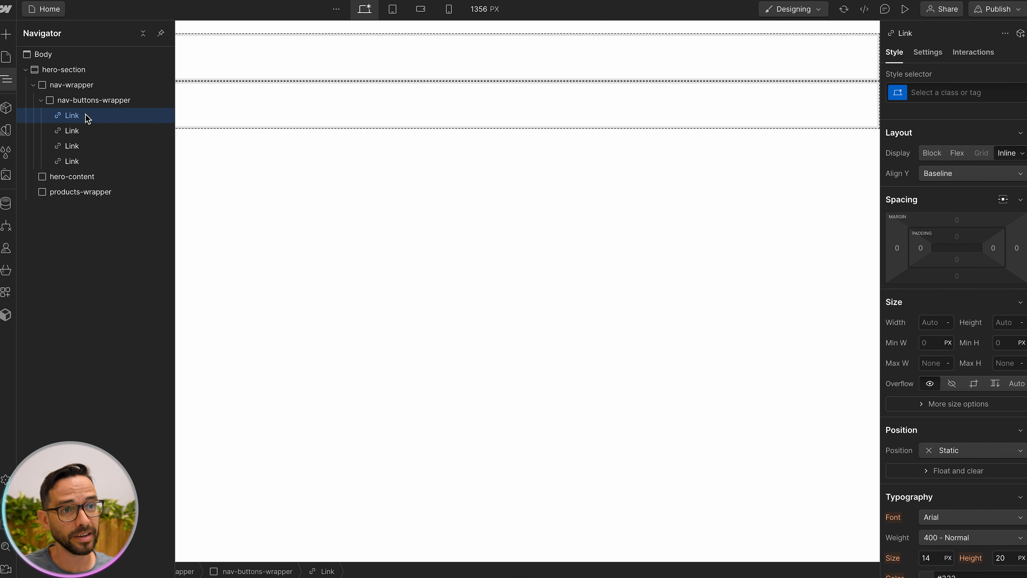
click(244, 76)
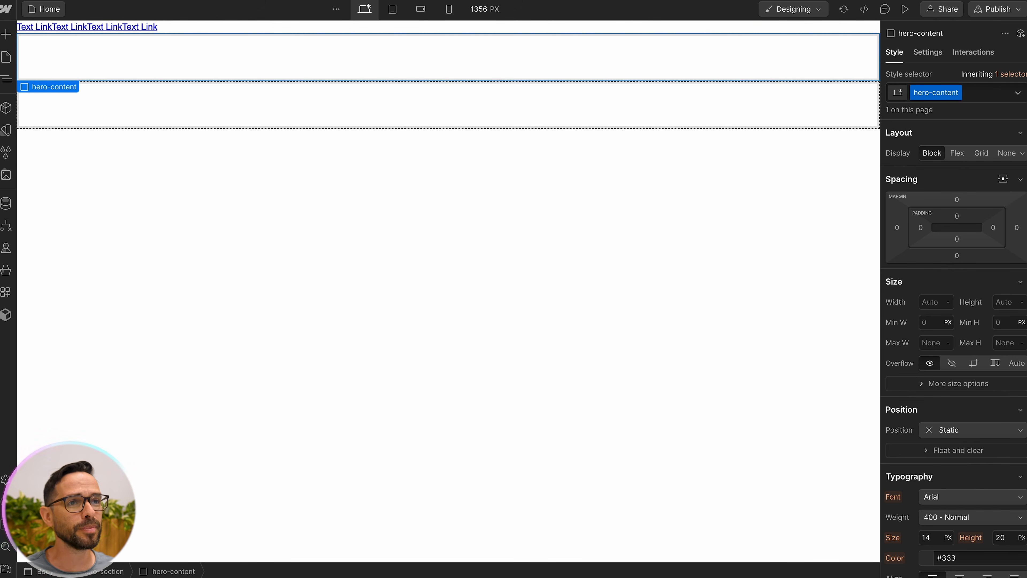
Step: Check the navigation labels in the Figma design, and back in Webflow rename the four links Ski, Snowboard, Limted Edition and About
key(ctrl+Tab)
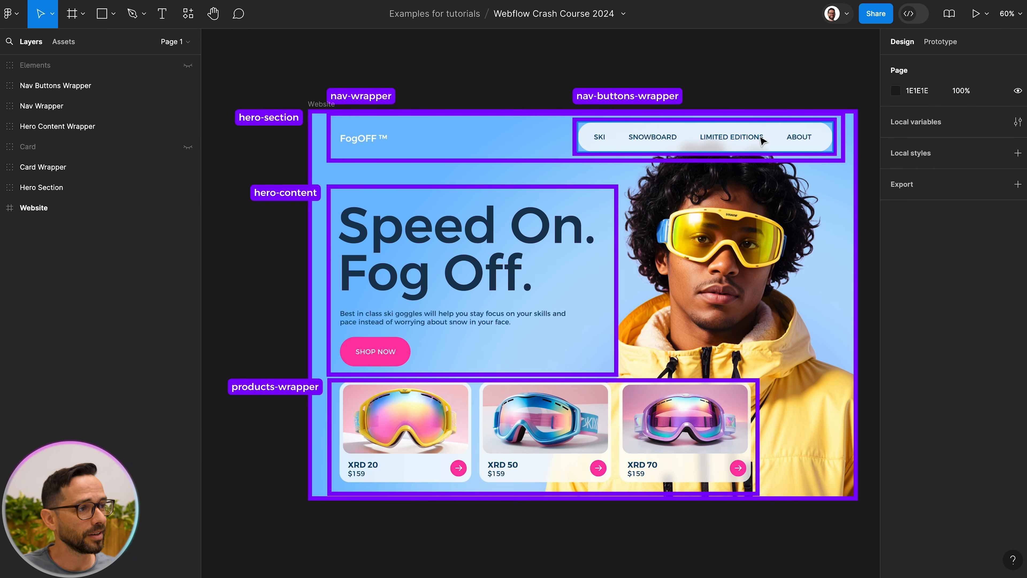
key(ctrl+Tab)
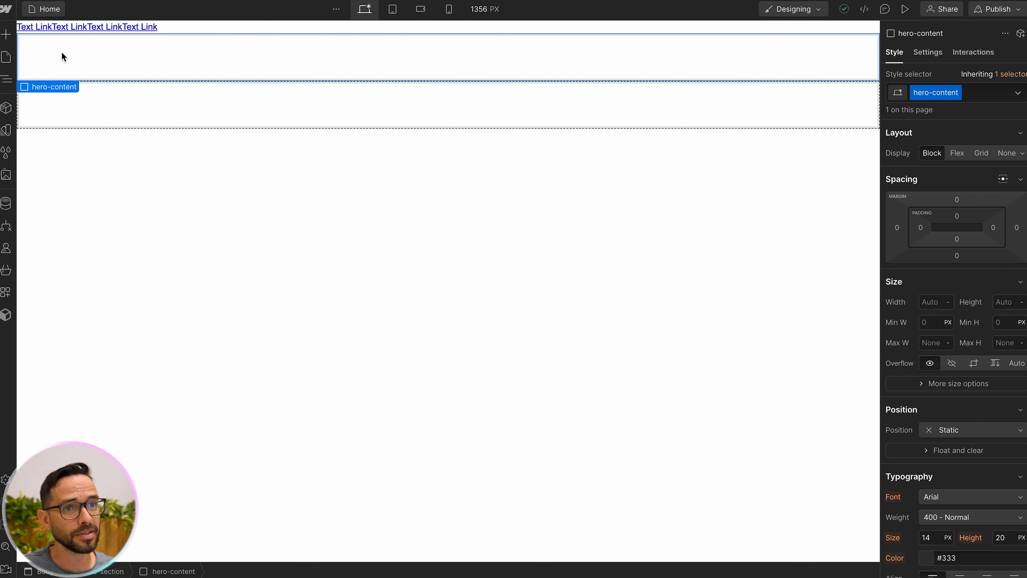
double_click(32, 27)
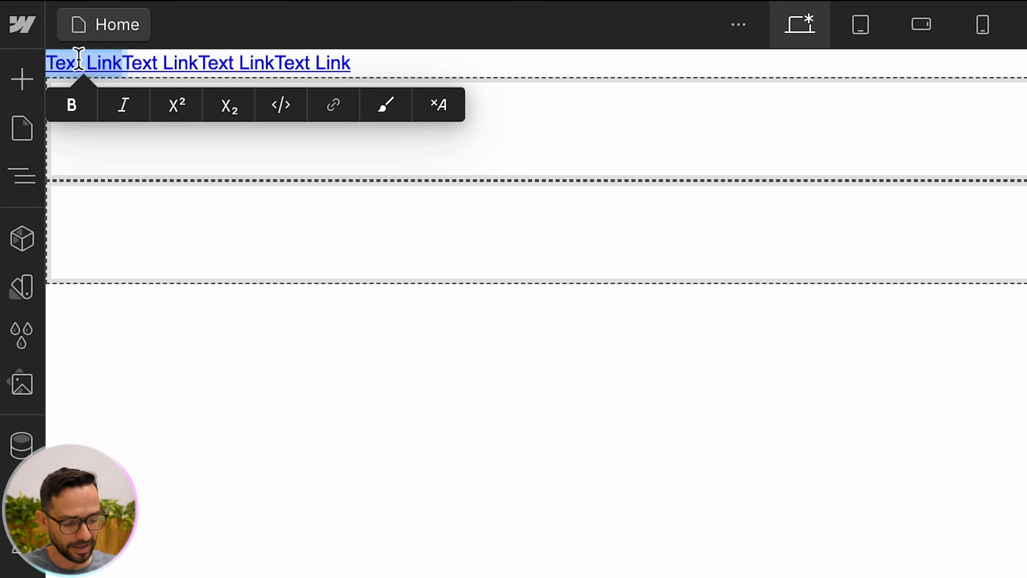
text(Ski)
double_click(104, 61)
text(Snowboard)
double_click(218, 64)
text(Limted Edition)
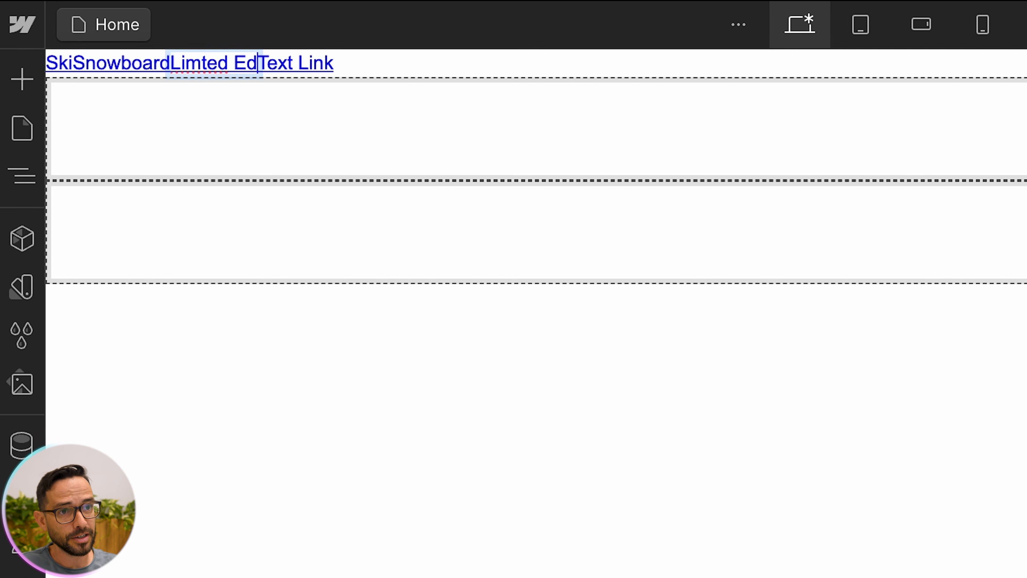
double_click(336, 62)
text(About)
key(Escape)
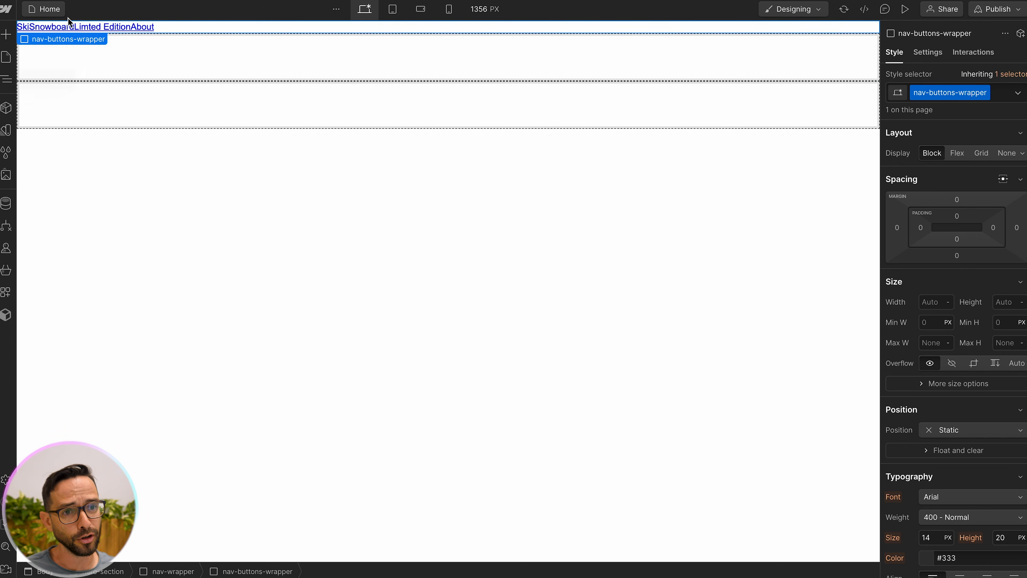
Step: Insert the Logo.svg asset as an image beside the navigation links, keeping its default image settings
click(6, 177)
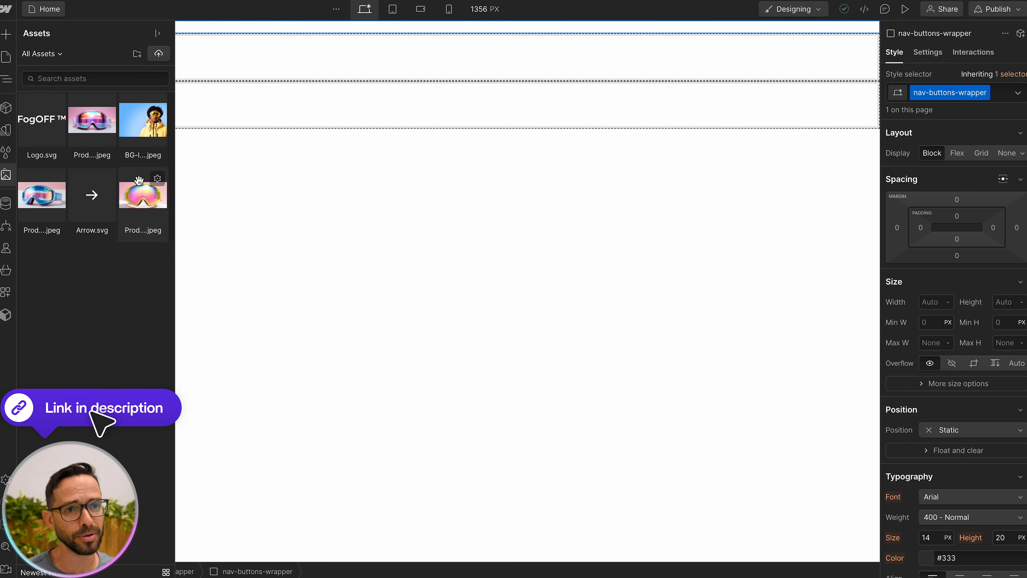
drag(30, 122, 210, 24)
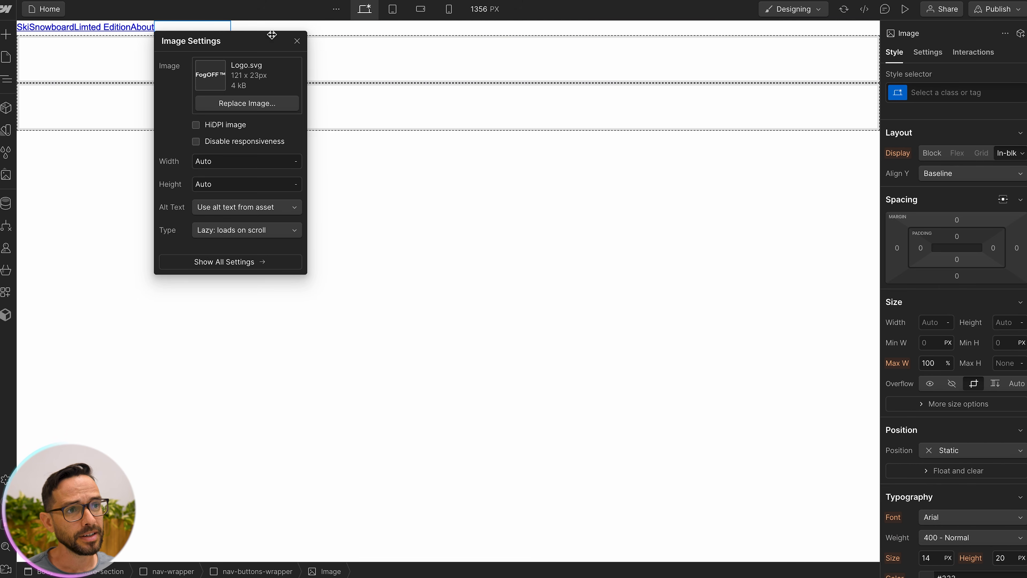
click(297, 42)
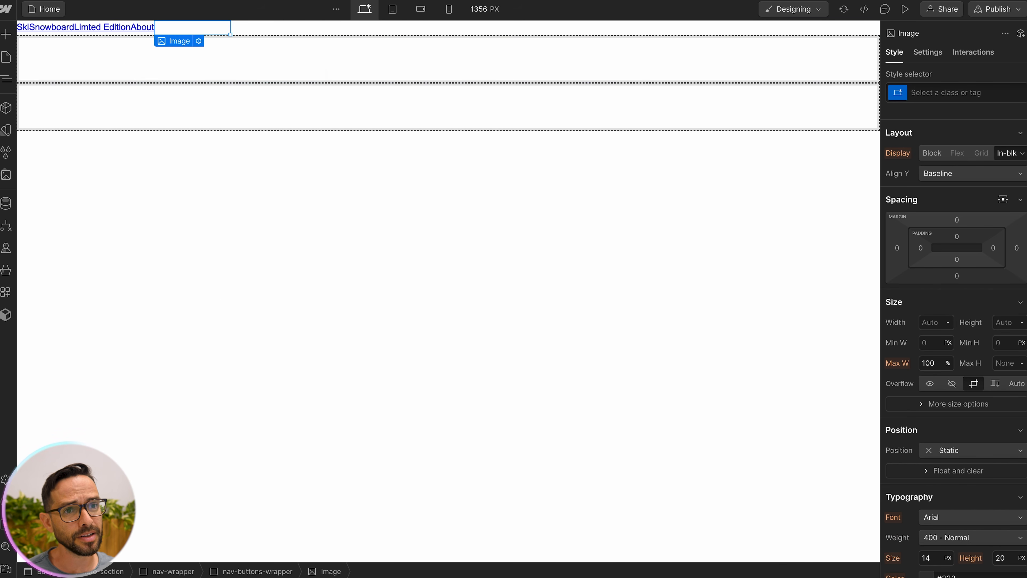
Step: Move the logo image directly into nav-wrapper, above nav-buttons-wrapper, and collapse nav-buttons-wrapper in the page structure
click(6, 80)
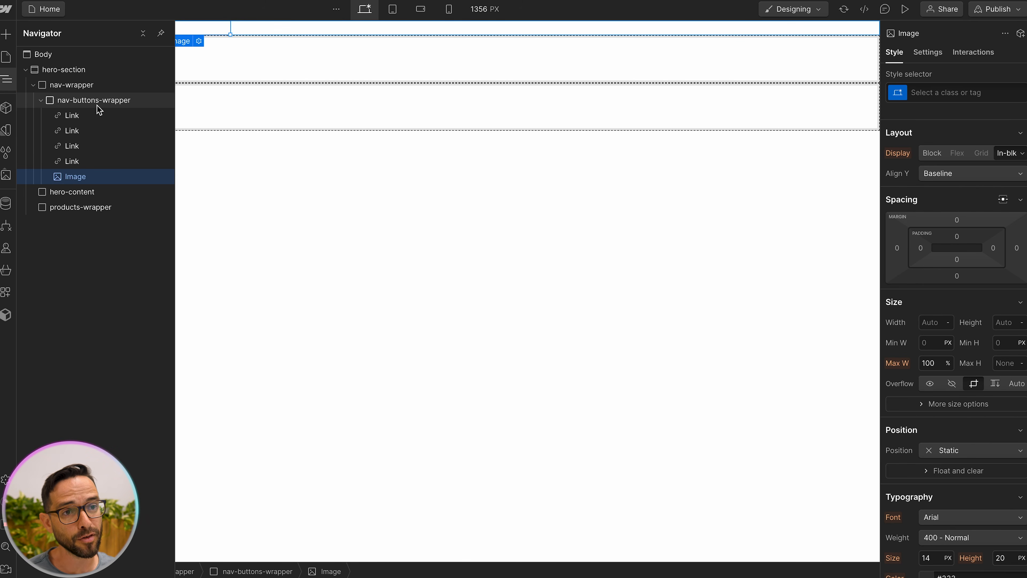
drag(77, 183, 75, 98)
click(41, 117)
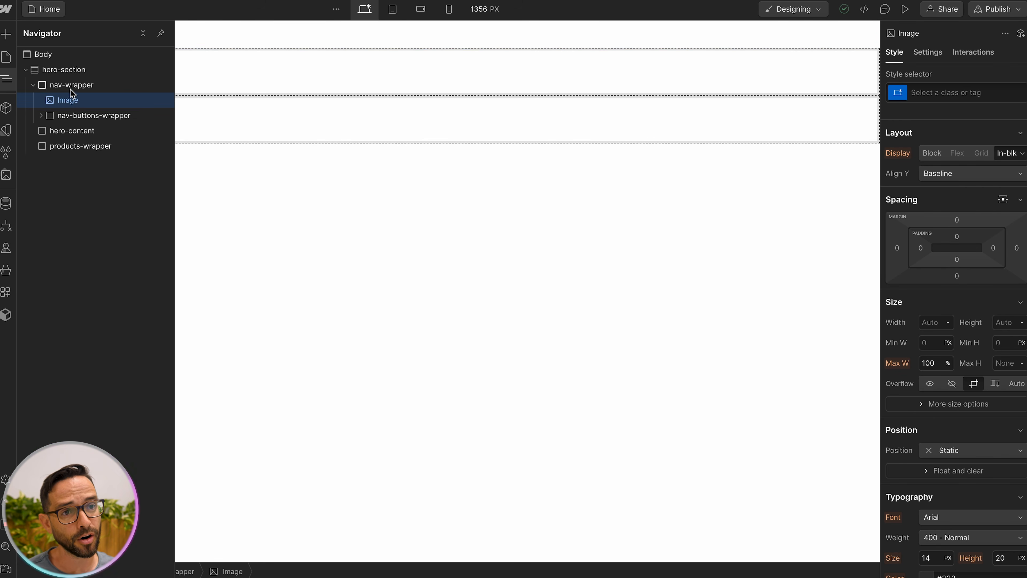
Step: Assign a new class named logo to the logo image in nav-wrapper
click(934, 87)
text(logo)
key(Return)
click(260, 96)
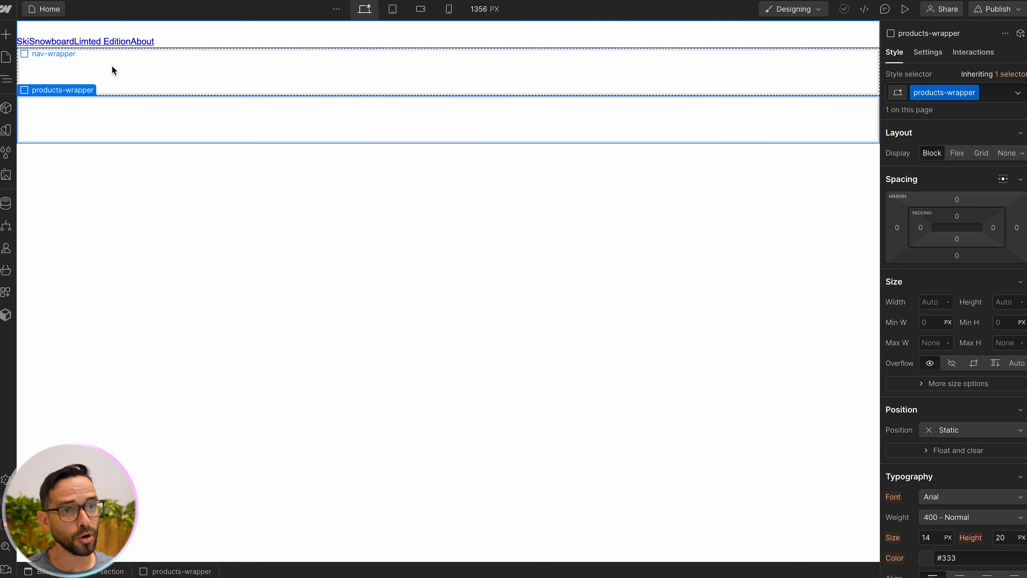
Step: Add a Heading inside hero-content, try heading levels 2 and 3, and set it back to level 1
click(89, 68)
click(6, 34)
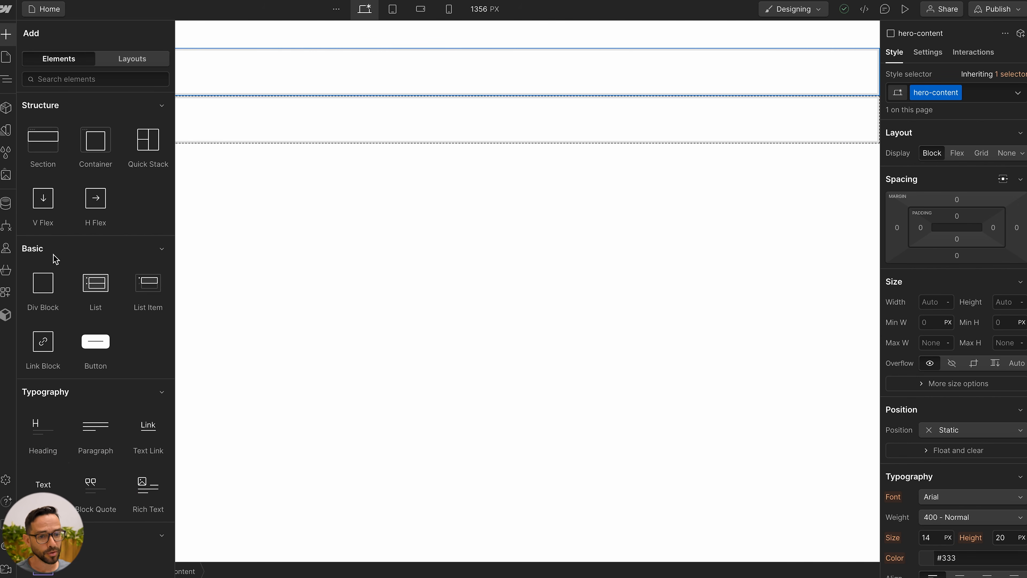
drag(43, 433, 149, 82)
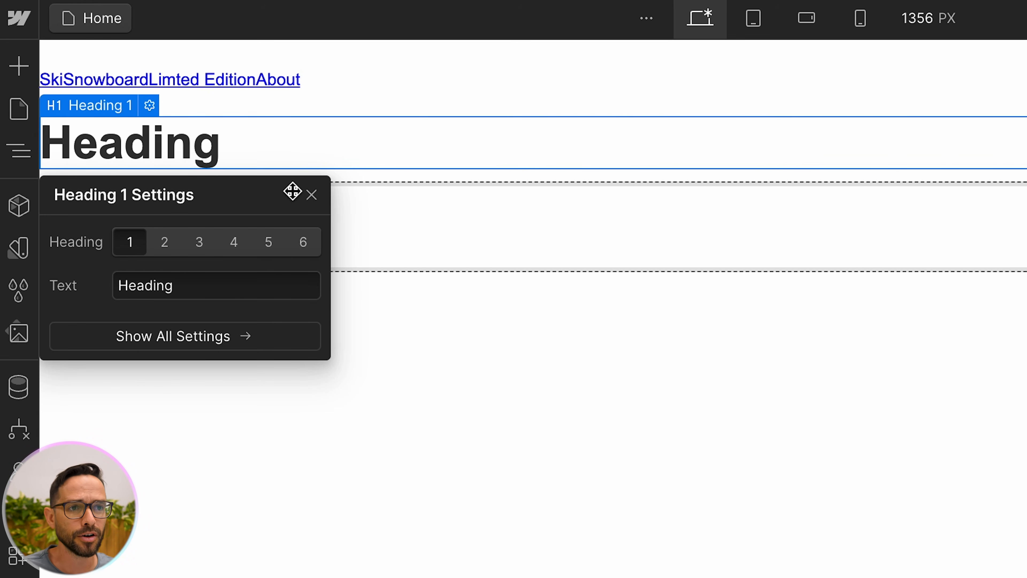
click(162, 245)
click(199, 237)
click(130, 228)
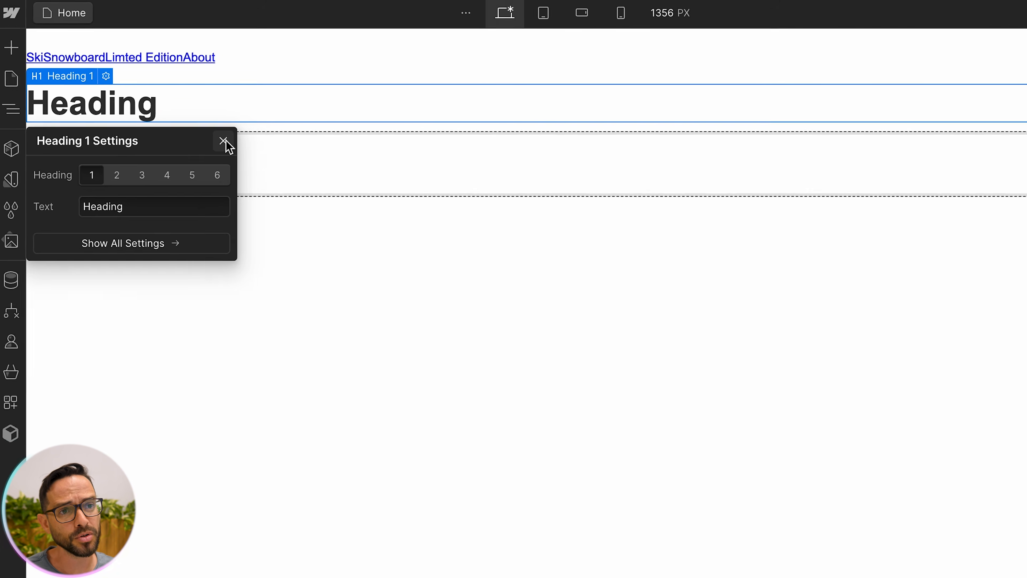
click(224, 140)
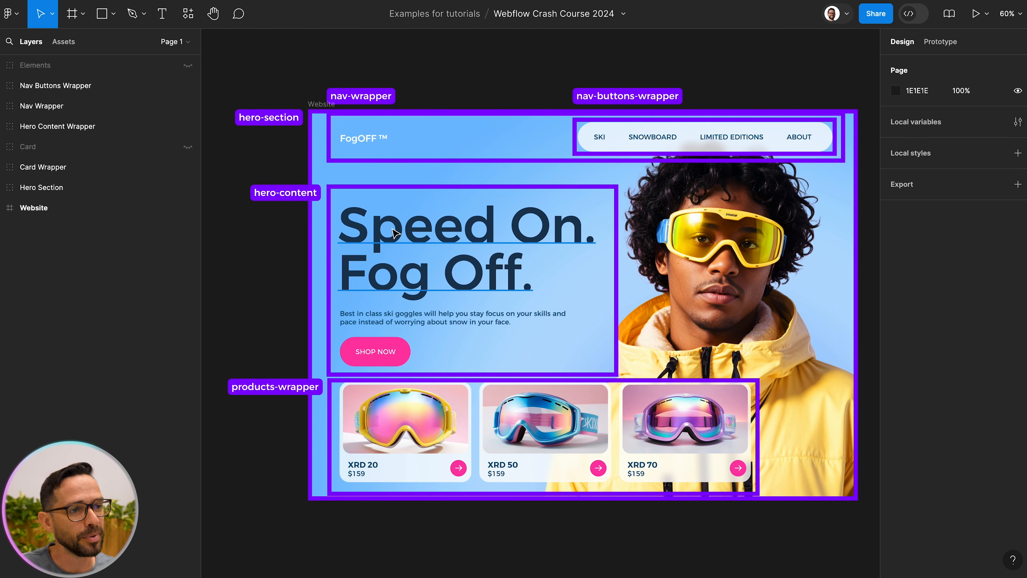
Step: Copy the headline from the Figma design, and in Webflow set the heading text to "Speed On." and "Fog Off." on two lines
click(389, 230)
double_click(389, 230)
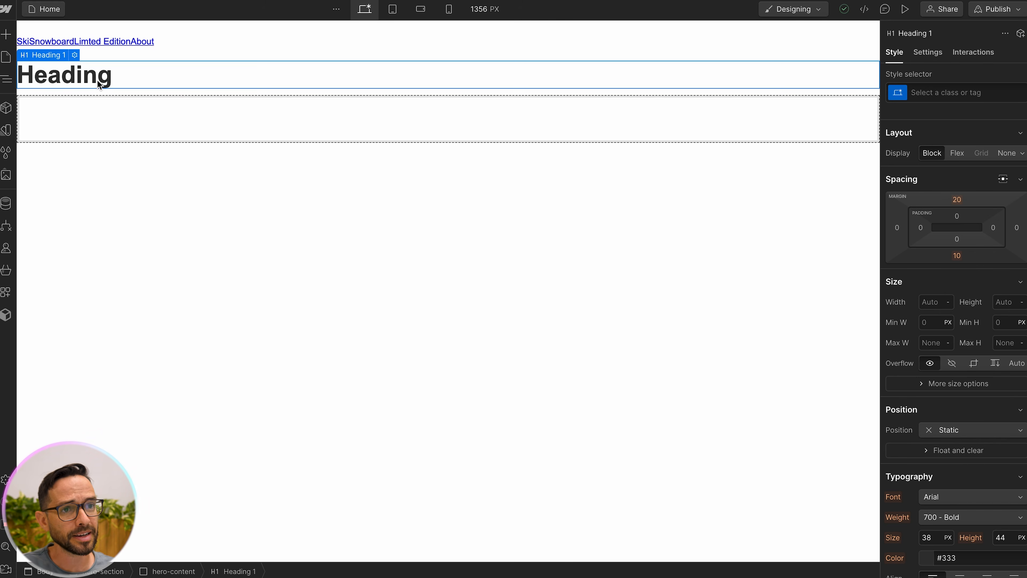
double_click(97, 79)
text(Speed On.Fog Off.)
click(137, 75)
key(Return)
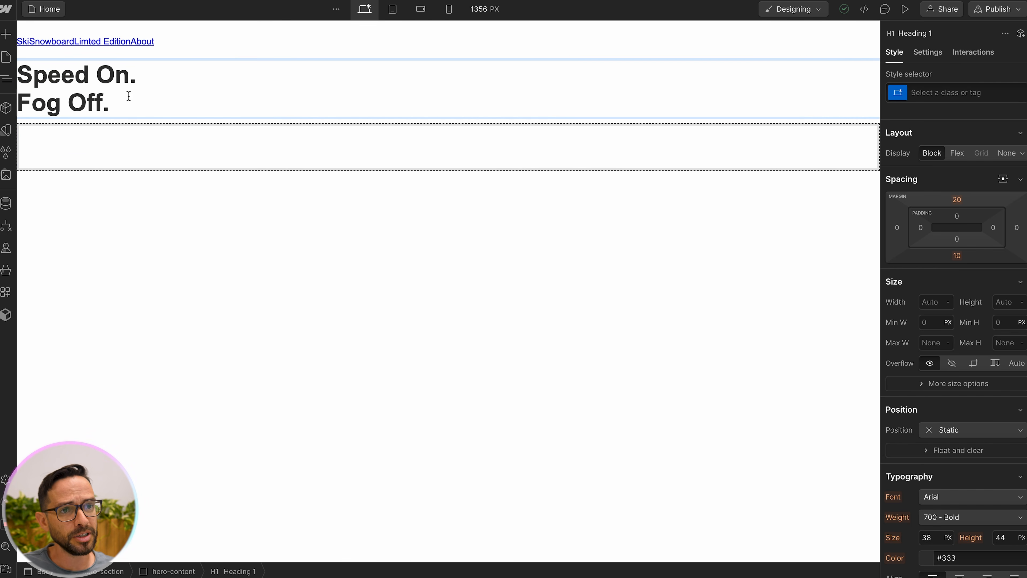
click(150, 133)
click(129, 92)
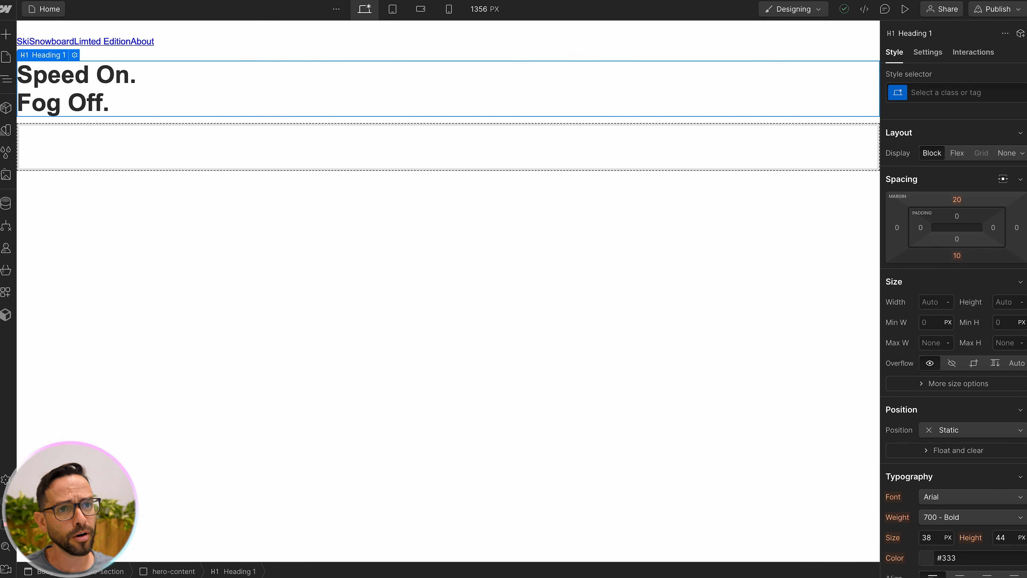
Step: Add a Paragraph below the heading and replace its placeholder text with the ski goggles description copied from the Figma design
click(6, 34)
drag(95, 429, 117, 111)
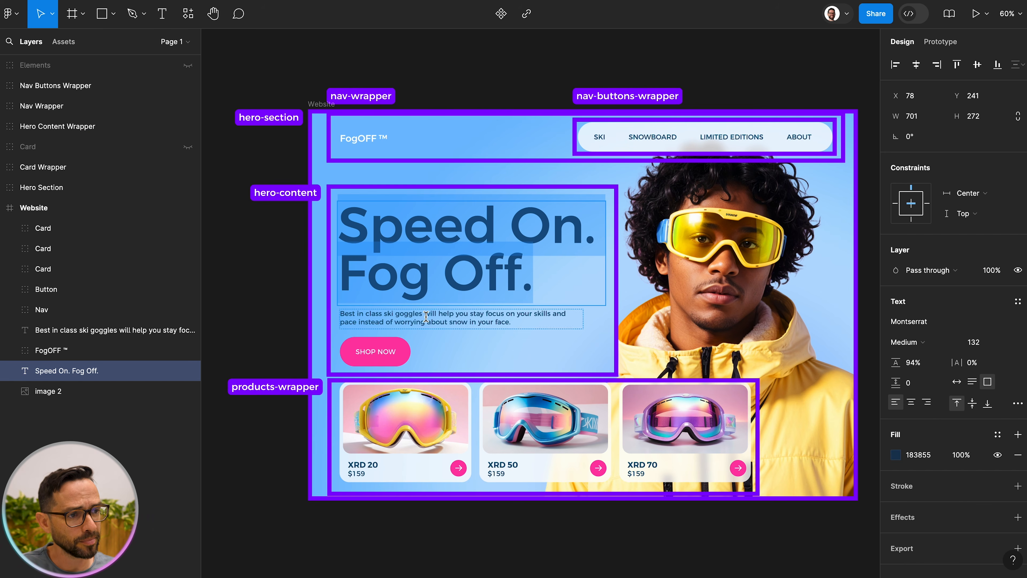
double_click(426, 317)
key(ctrl+c)
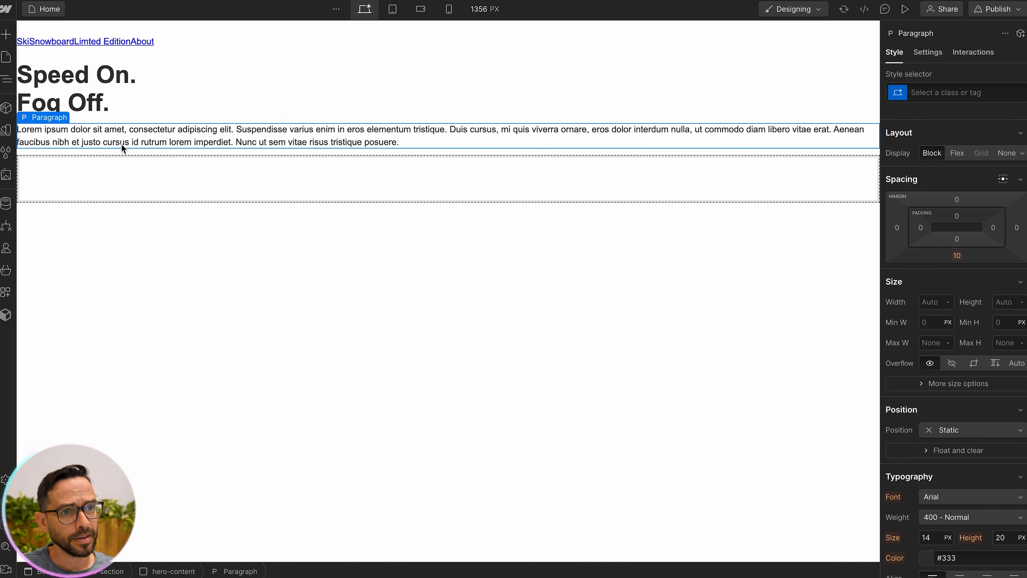
double_click(121, 144)
key(ctrl+v)
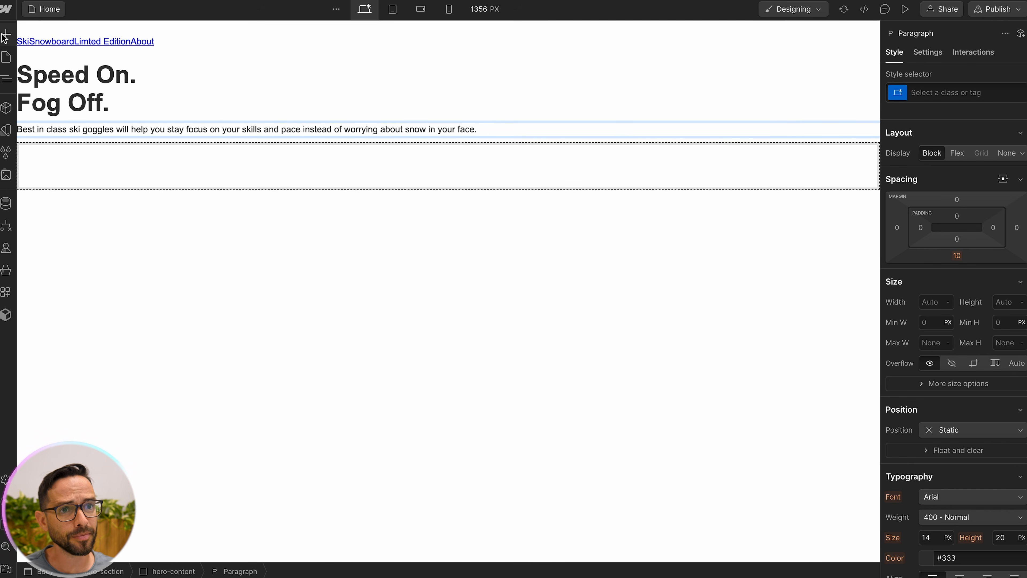
Step: Add a Button below the paragraph in hero-content and change its text to "Shop Now"
click(7, 34)
drag(95, 348, 57, 154)
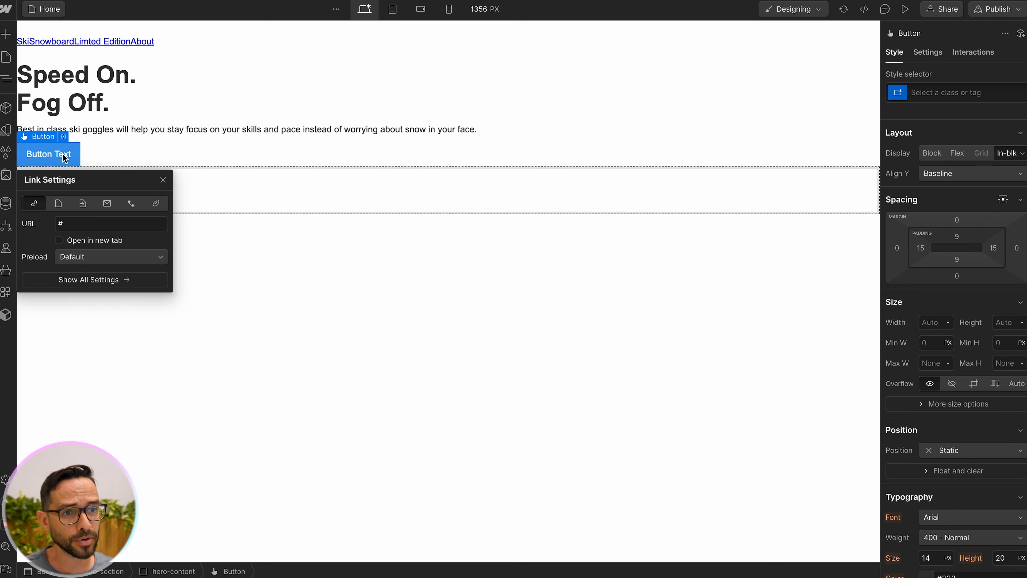
click(57, 154)
text(Shop Now)
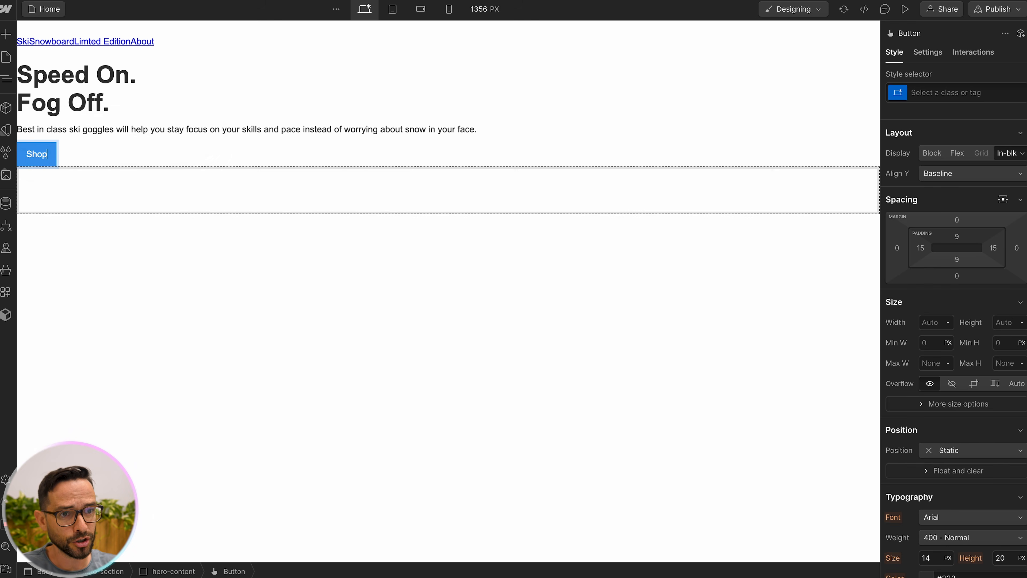
click(130, 116)
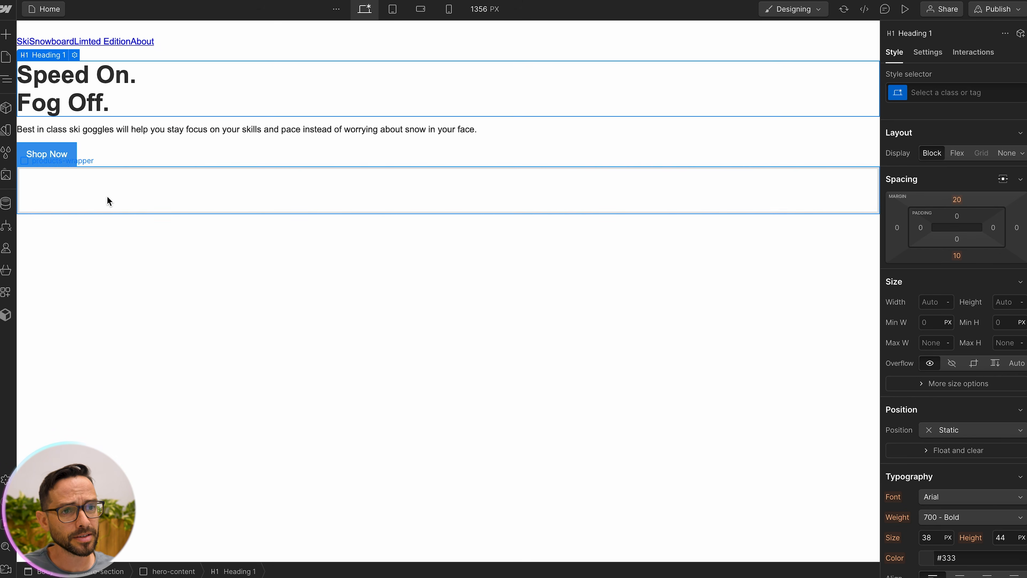
Step: Add a Div Block inside products-wrapper
click(107, 196)
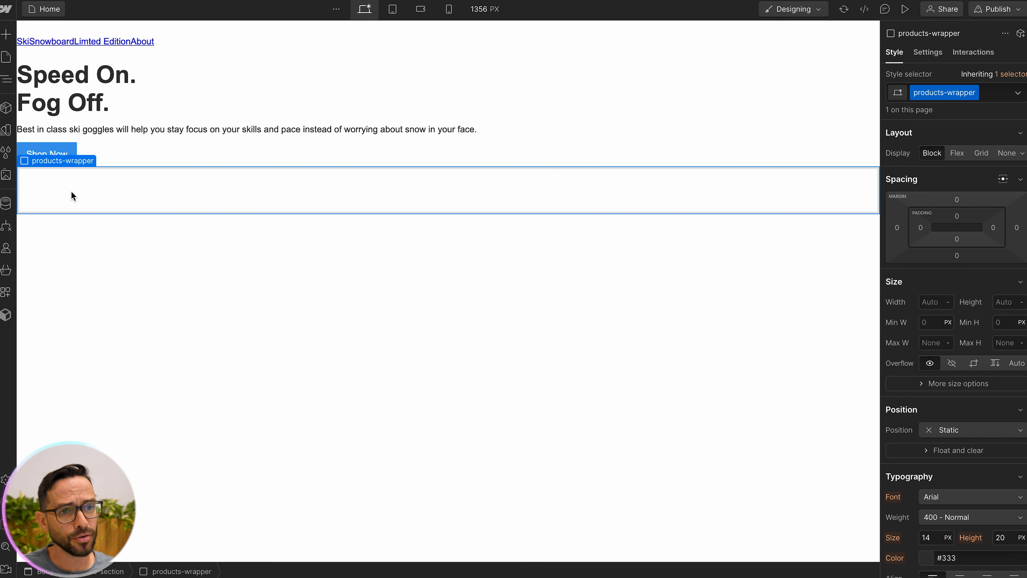
click(12, 35)
drag(43, 290, 180, 200)
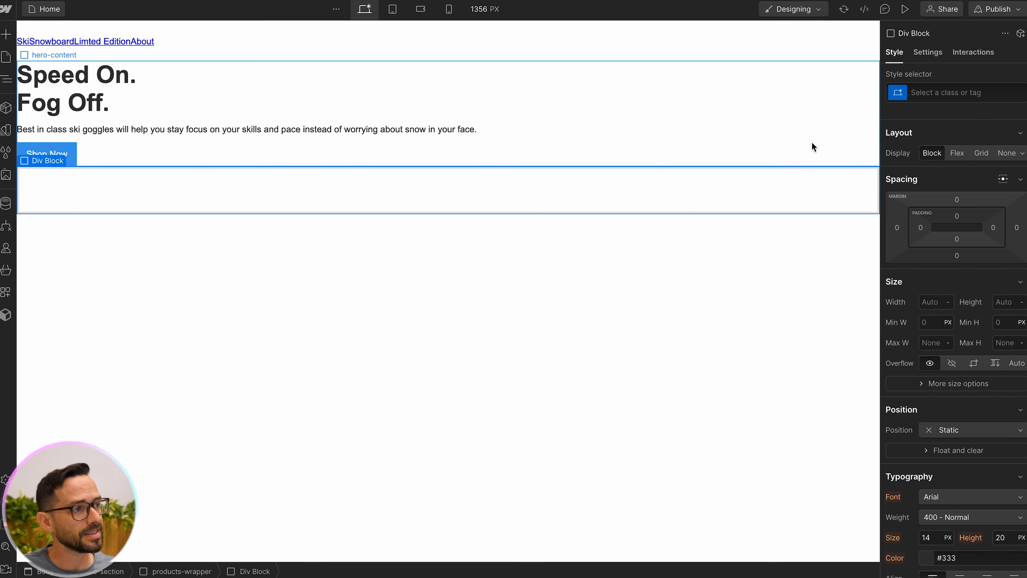
Step: Give the new div block inside products-wrapper the class name card
click(972, 94)
text(ca)
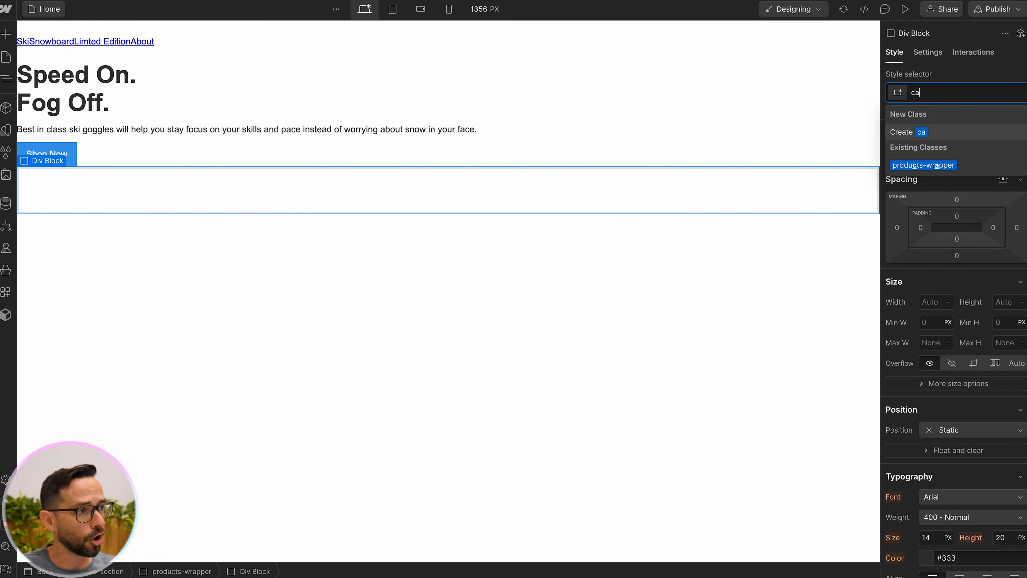
text(rd-wrapper)
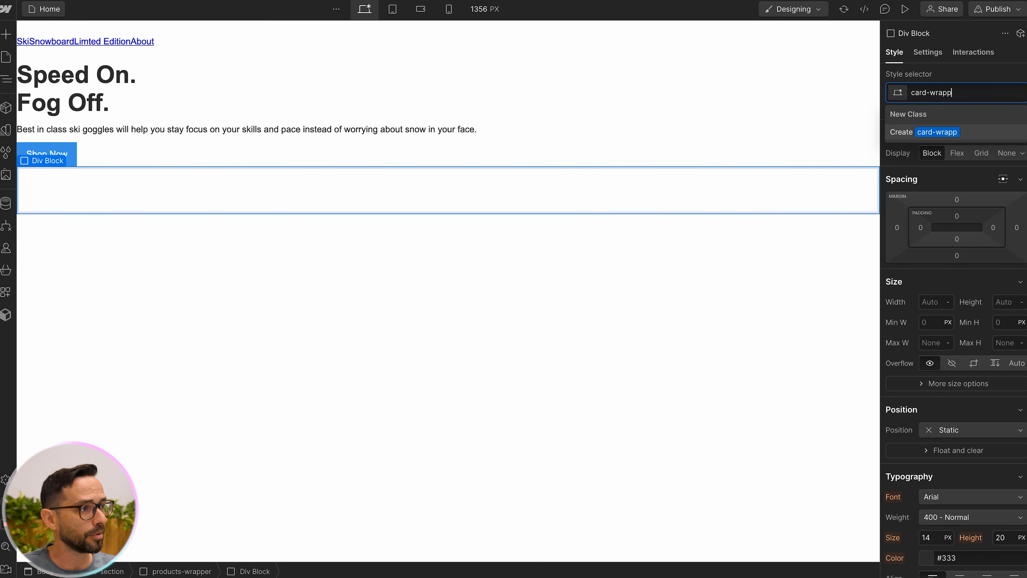
key(BackSpace)
key(BackSpace)
key(BackSpace)
key(BackSpace)
key(BackSpace)
key(BackSpace)
key(BackSpace)
key(BackSpace)
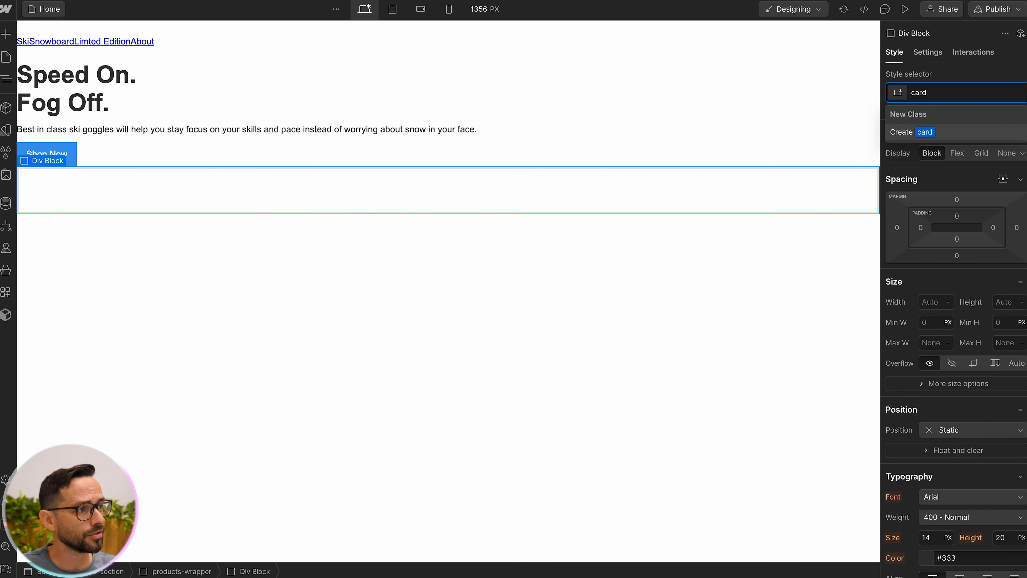
key(Return)
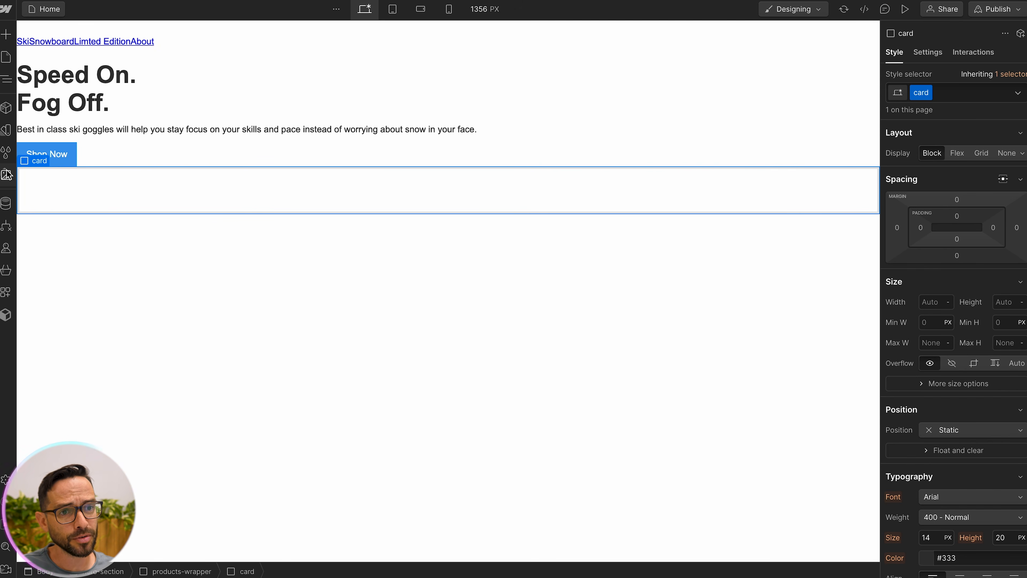
Step: Place the Product-1.jpeg asset inside the card and set it as a HiDPI image
click(7, 175)
drag(150, 188, 200, 187)
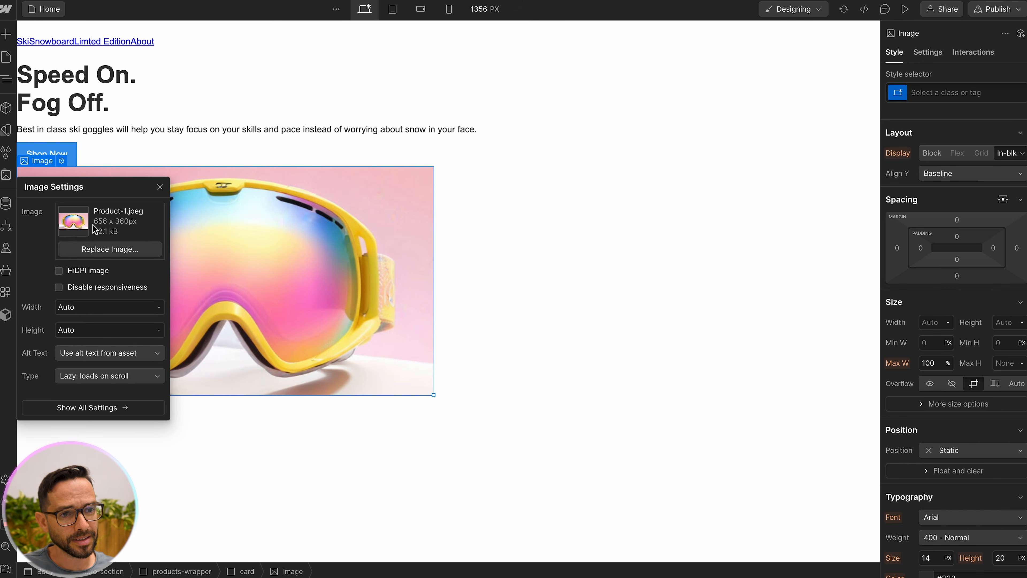
click(59, 271)
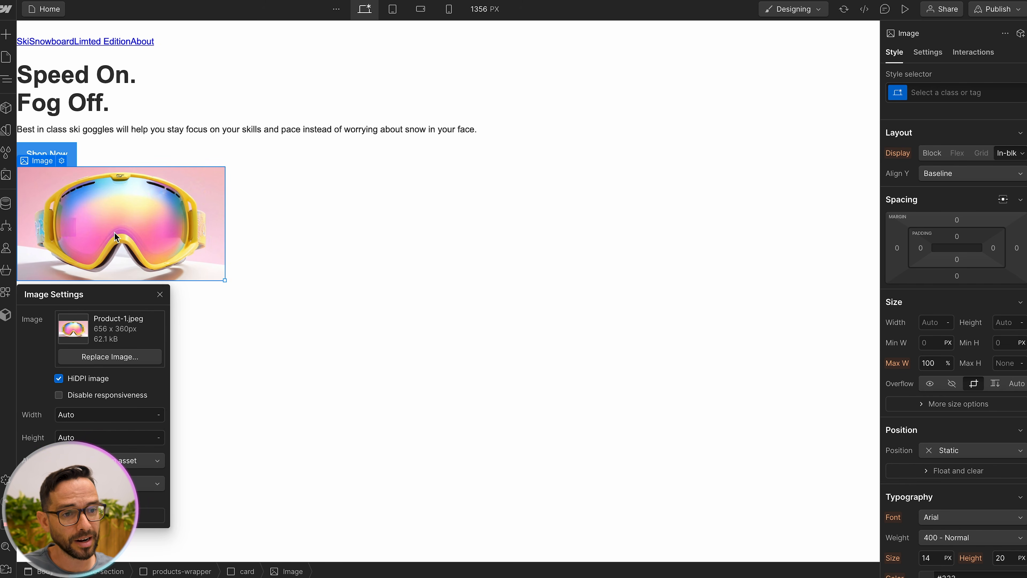
click(160, 299)
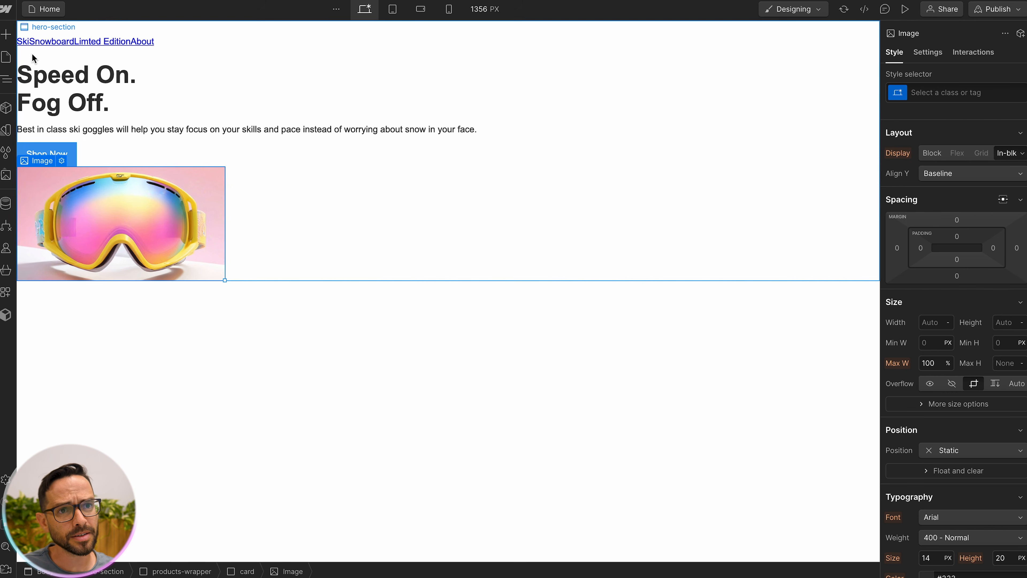
Step: Add a Text Block below the card's image, with "XRD 20" and "$159" from the Figma design on two lines
click(6, 34)
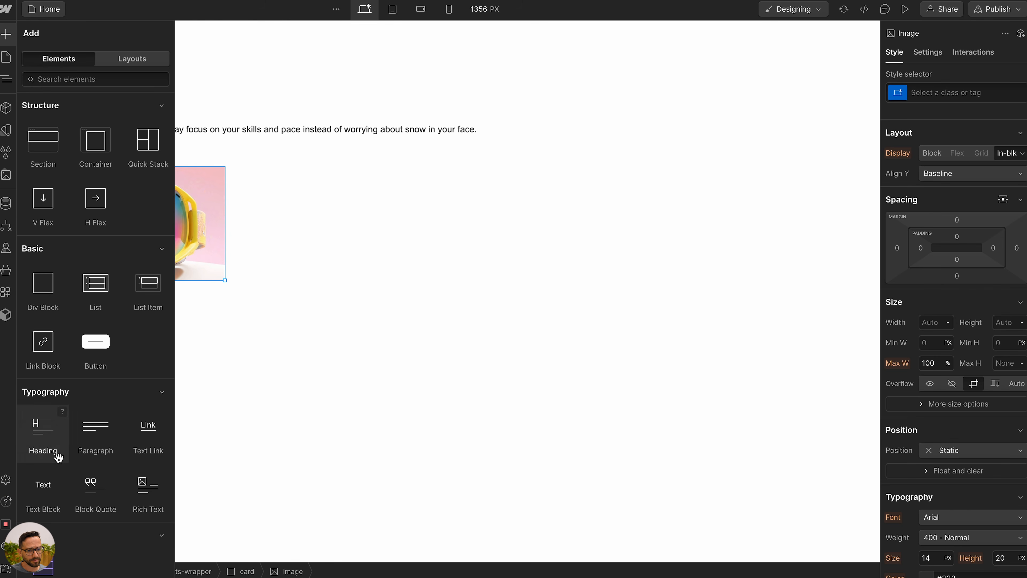
drag(44, 481, 228, 255)
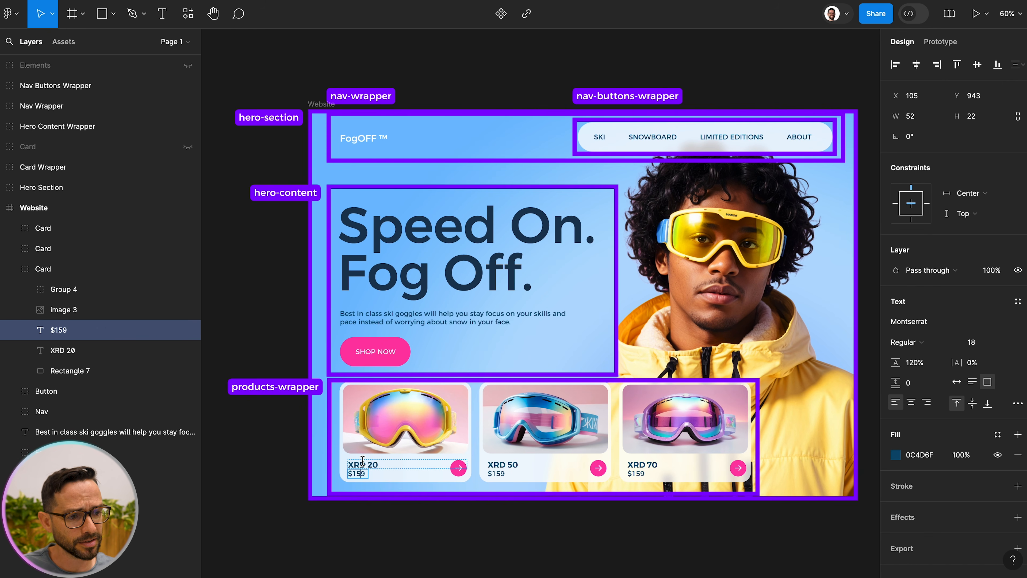
click(363, 461)
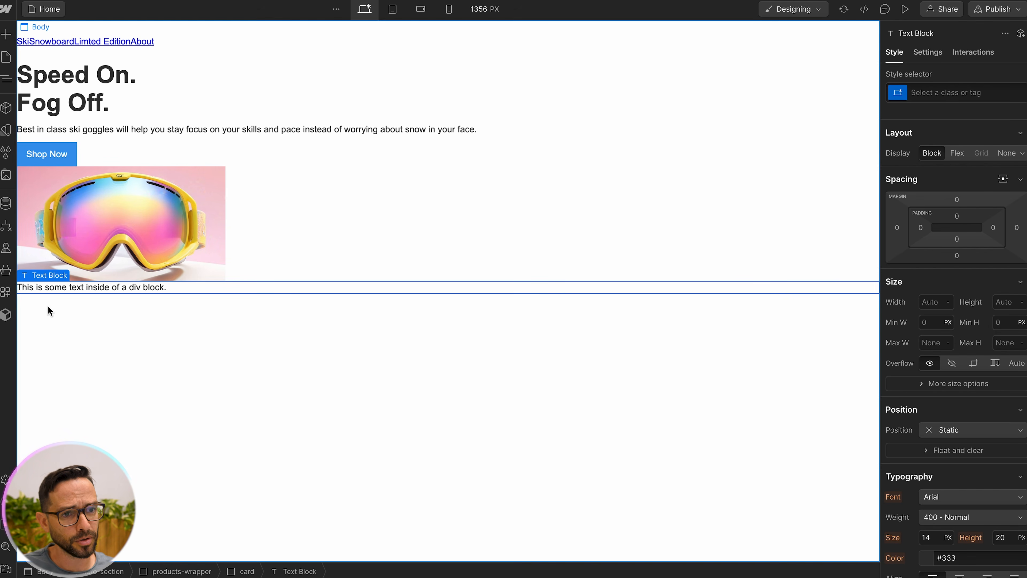
double_click(59, 288)
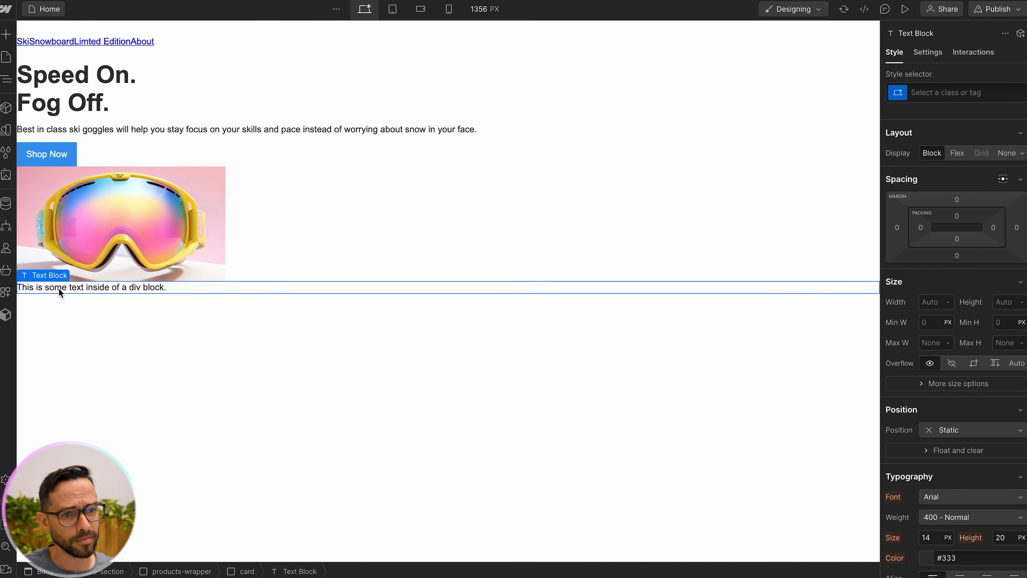
key(ctrl+a)
text(XRD 20)
key(Return)
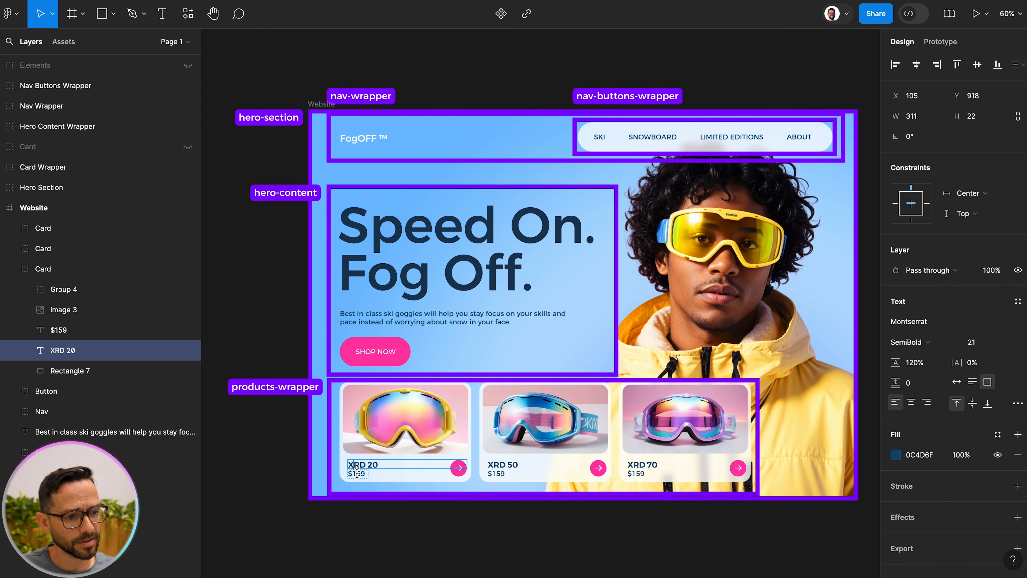
click(357, 474)
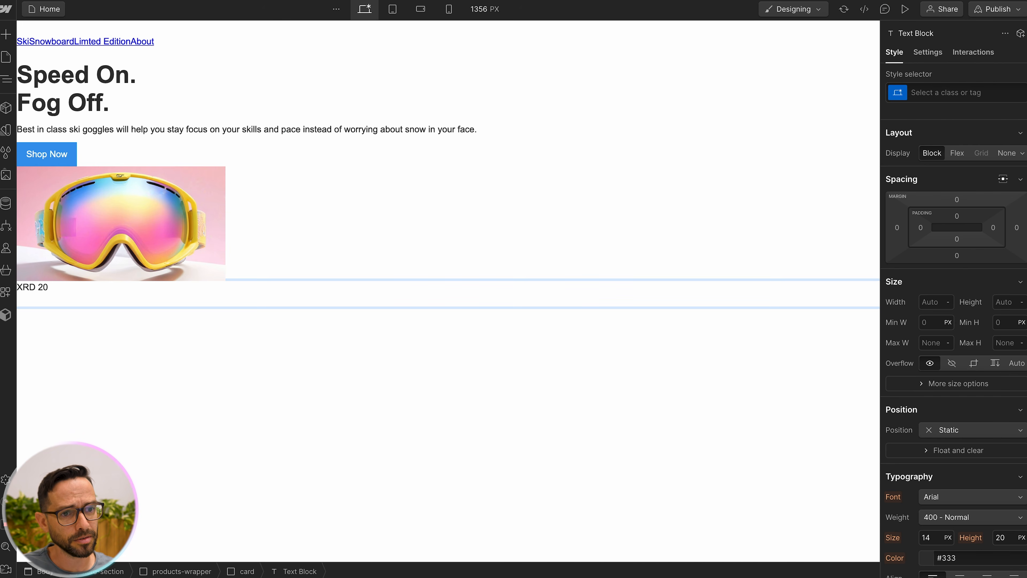
text($159)
click(41, 327)
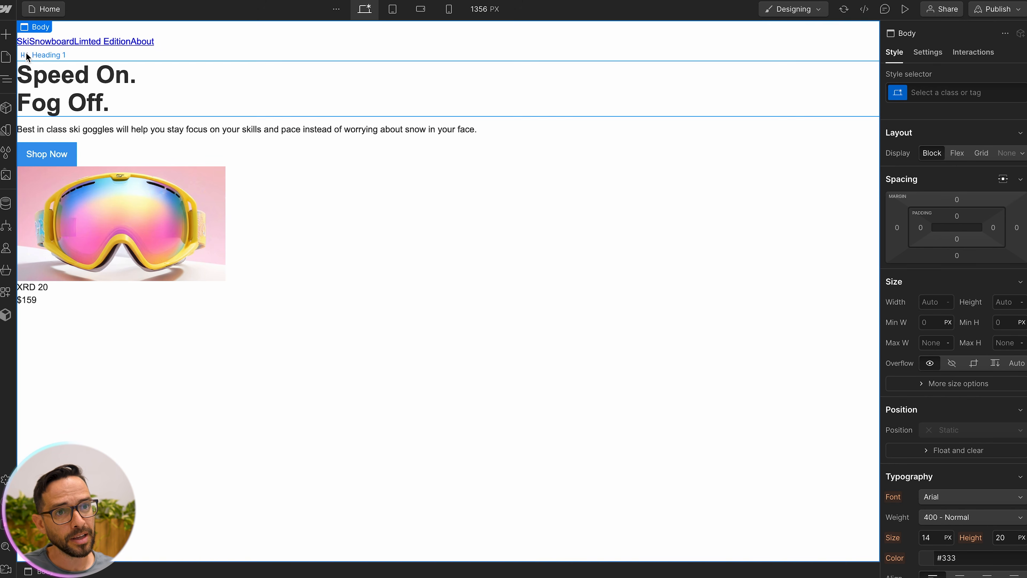
Step: Add a Link Block below the card's text and place the Arrow.svg asset inside it
click(5, 177)
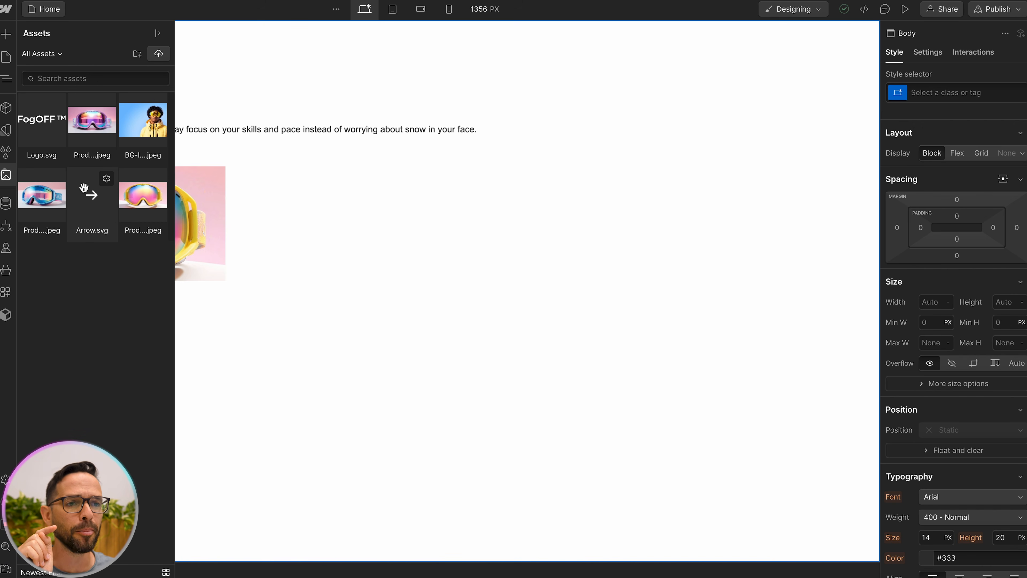
click(5, 34)
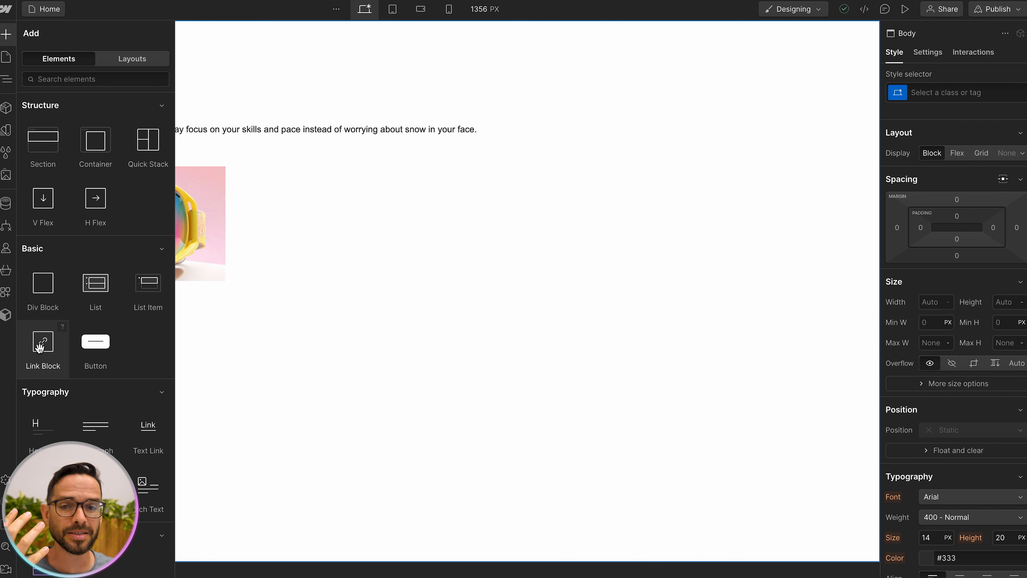
drag(41, 345, 181, 306)
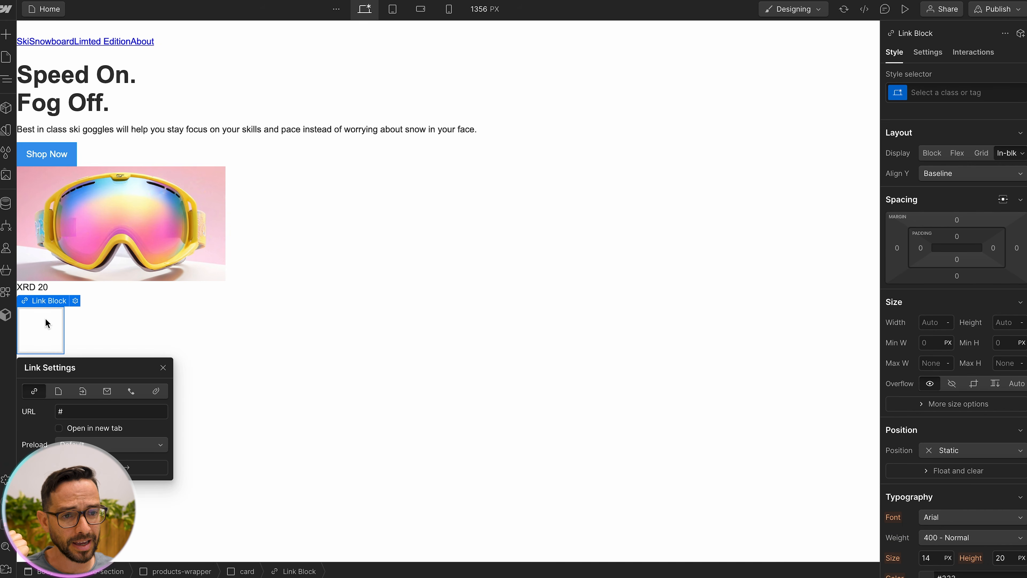
click(162, 367)
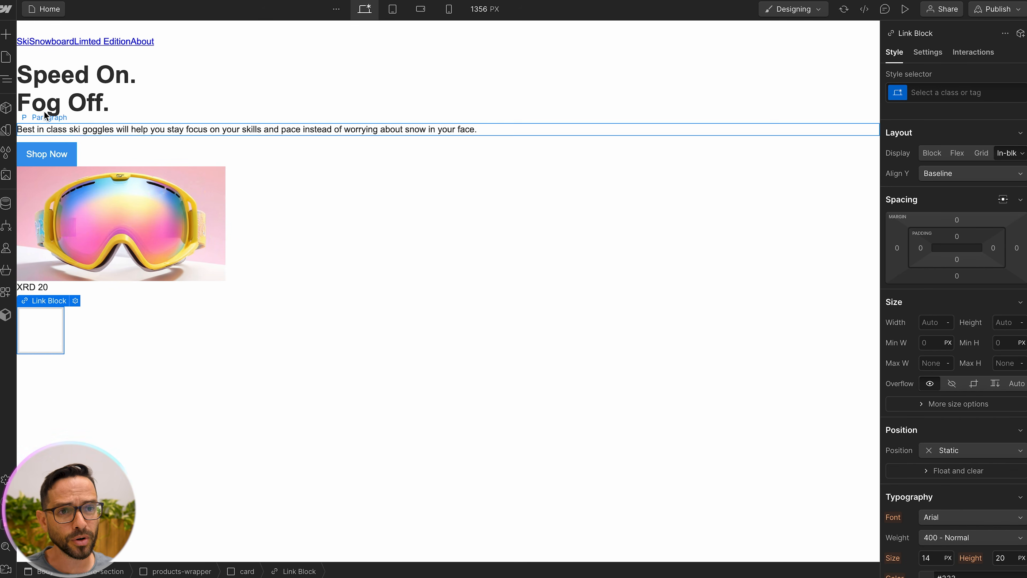
click(6, 175)
drag(82, 197, 60, 350)
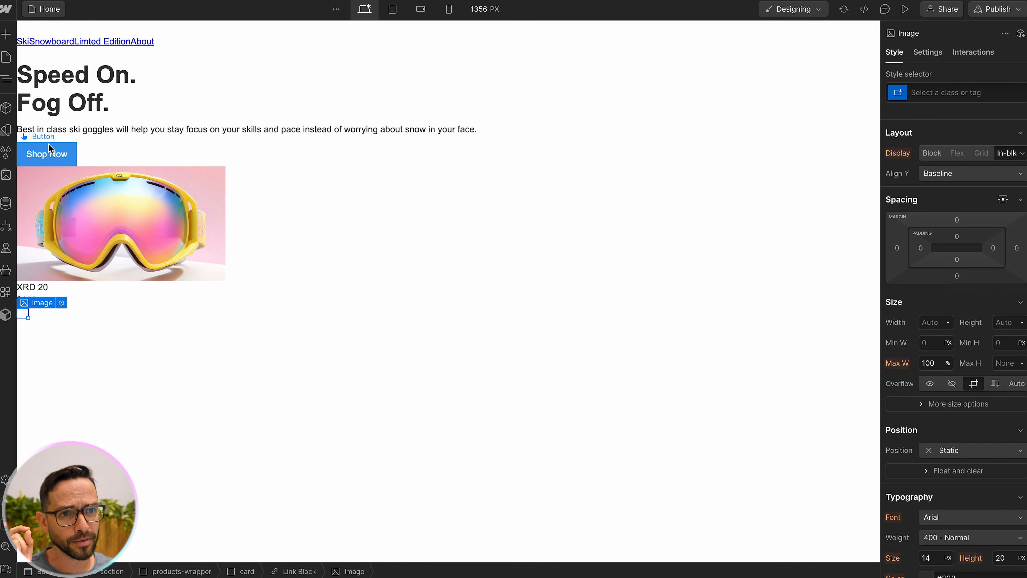
Step: Duplicate the finished card twice inside products-wrapper to make three product cards
click(6, 79)
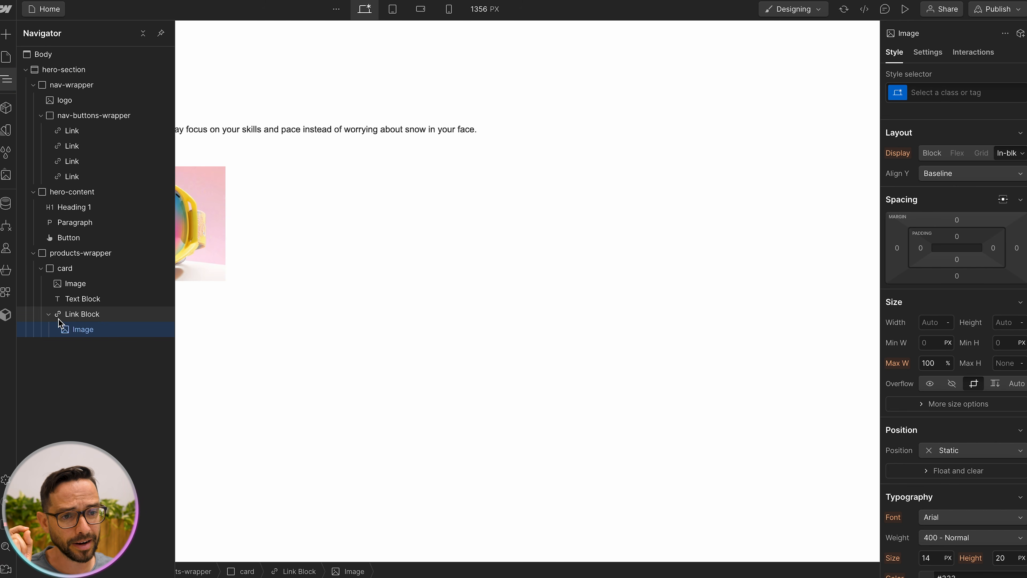
click(48, 314)
click(41, 268)
click(64, 269)
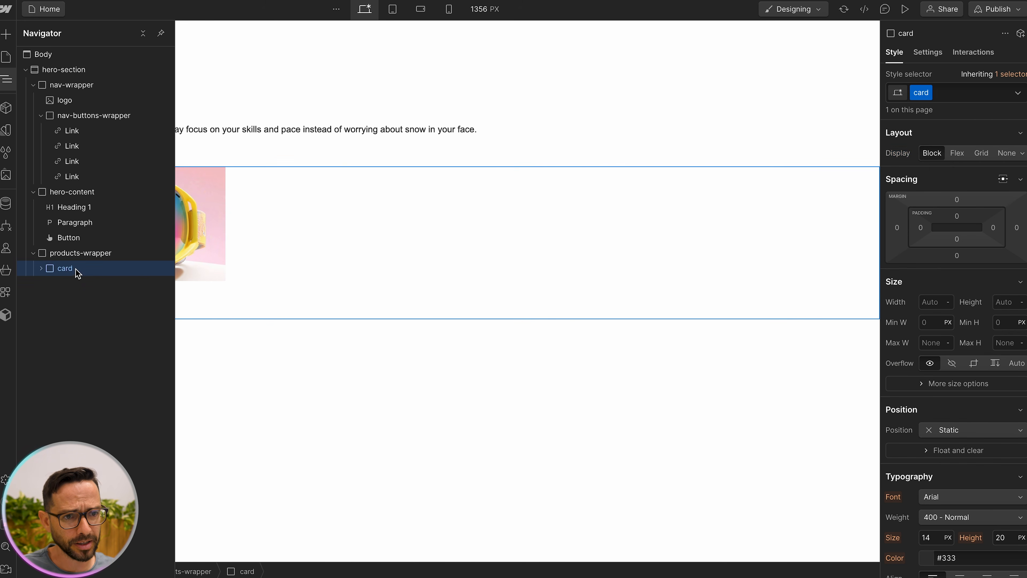
key(ctrl+d)
key(ctrl+d)
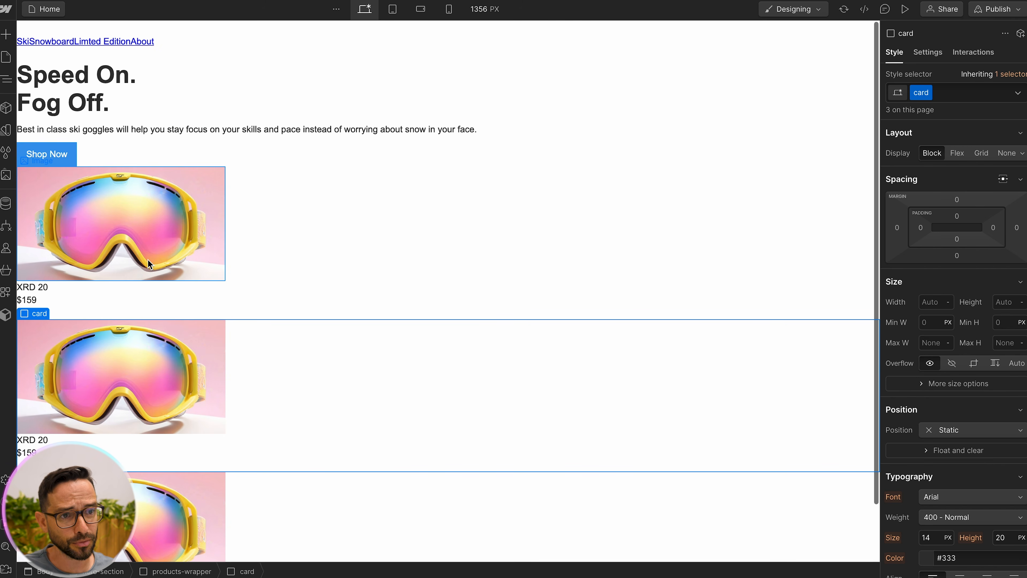
click(329, 154)
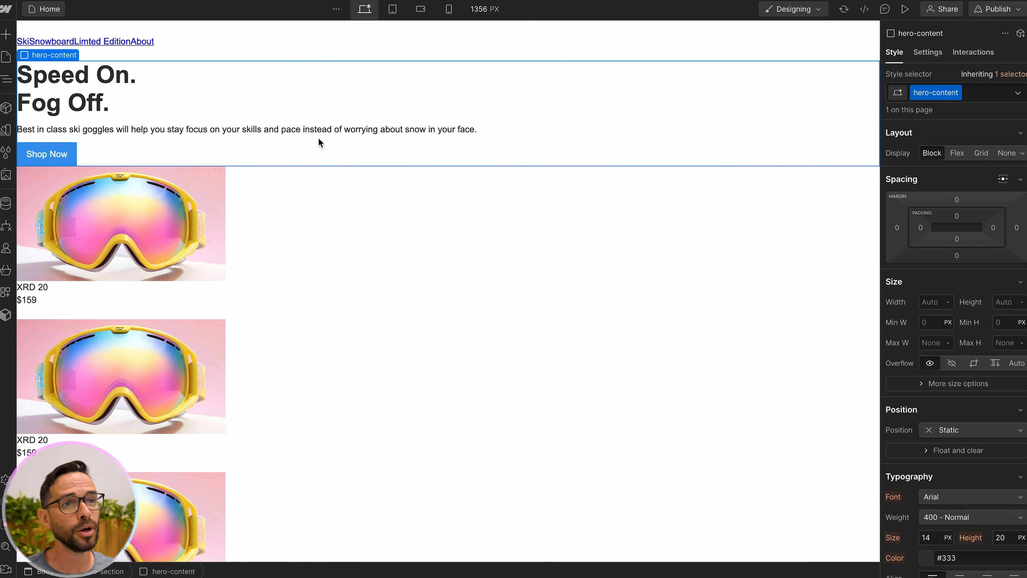
scroll(272, 246, down, 2)
scroll(271, 245, up, 2)
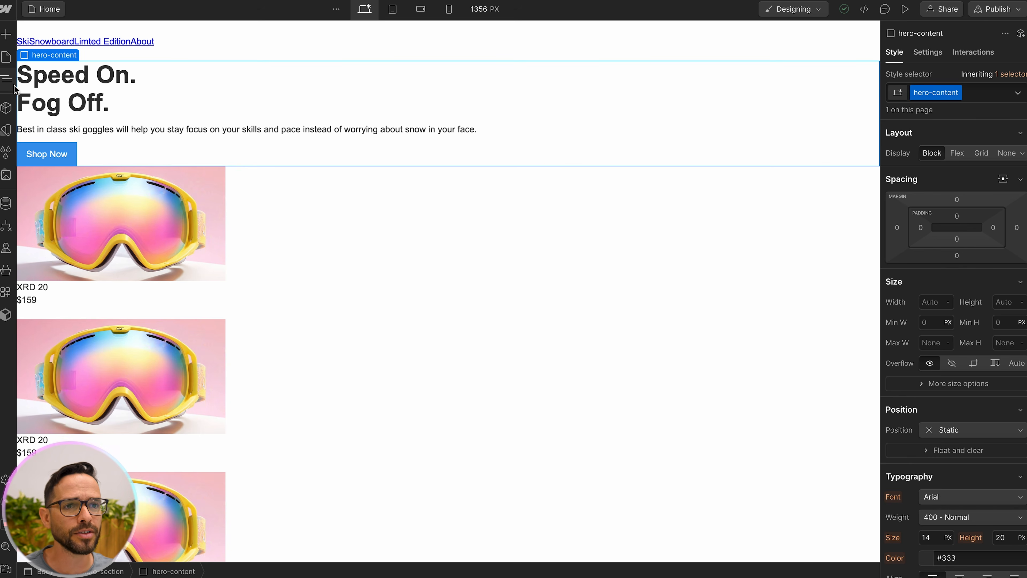
Step: Select the Body element and apply the Body (All Pages) tag as its style selector
click(6, 79)
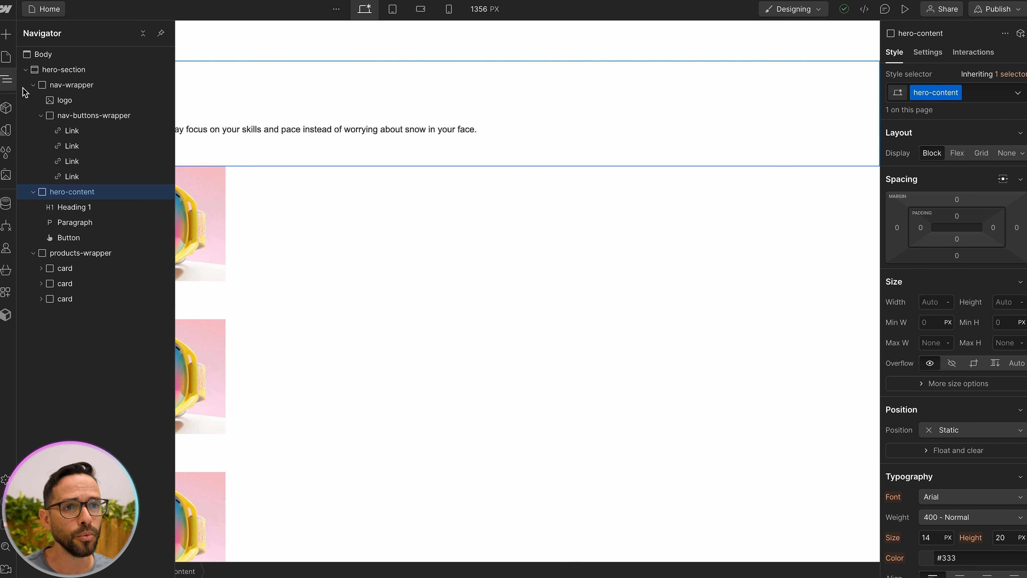
click(46, 58)
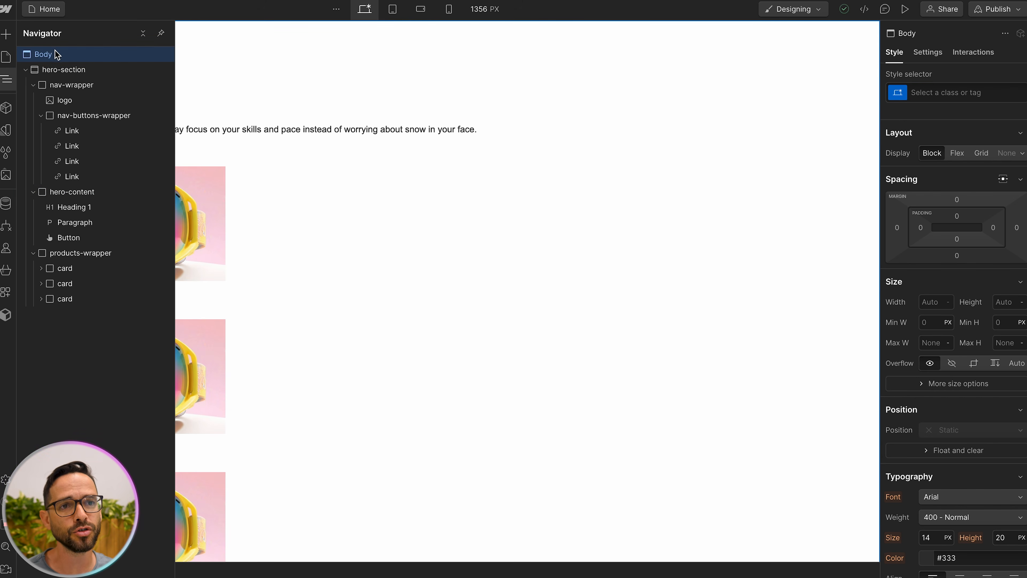
click(26, 70)
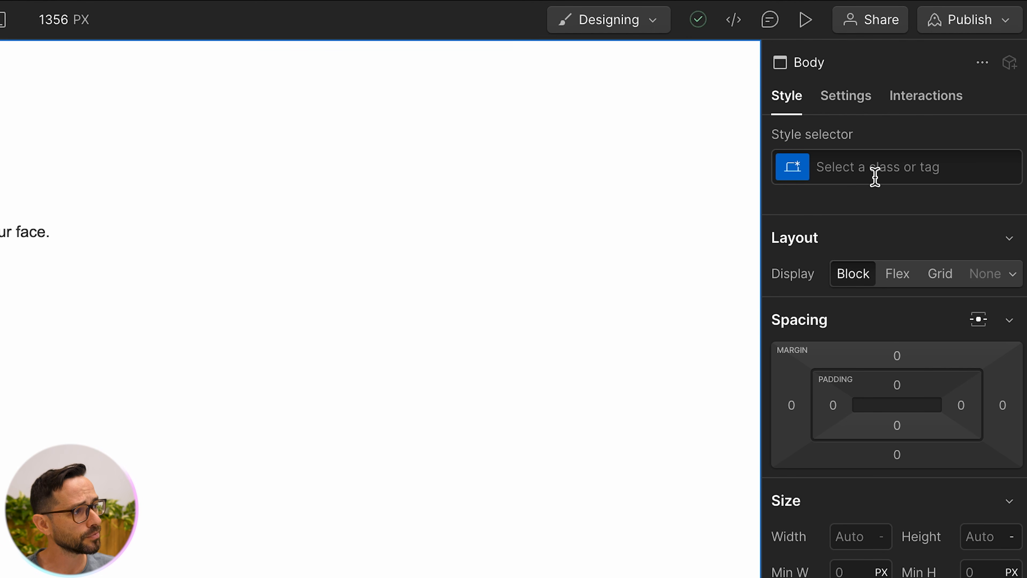
click(873, 172)
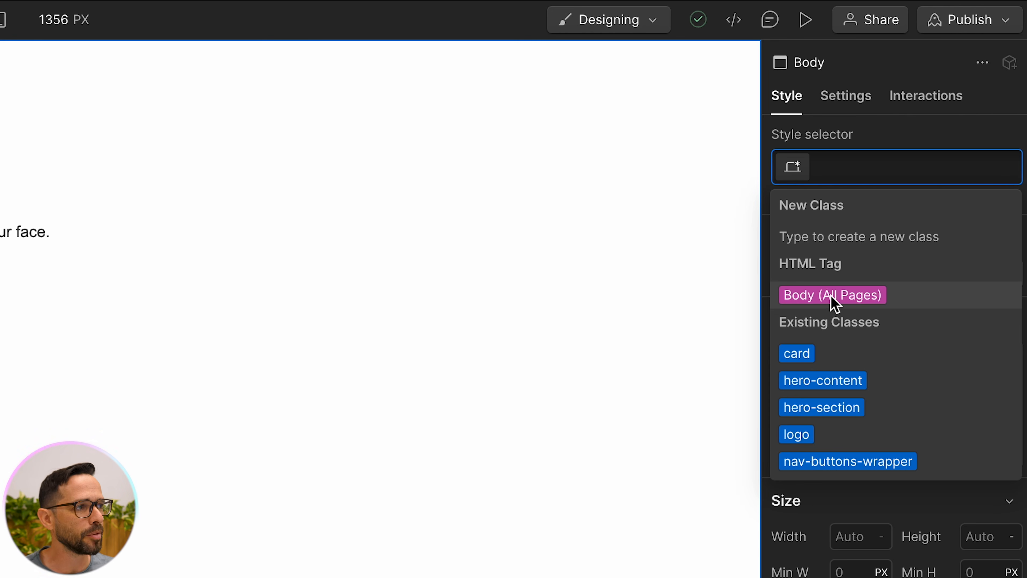
click(842, 294)
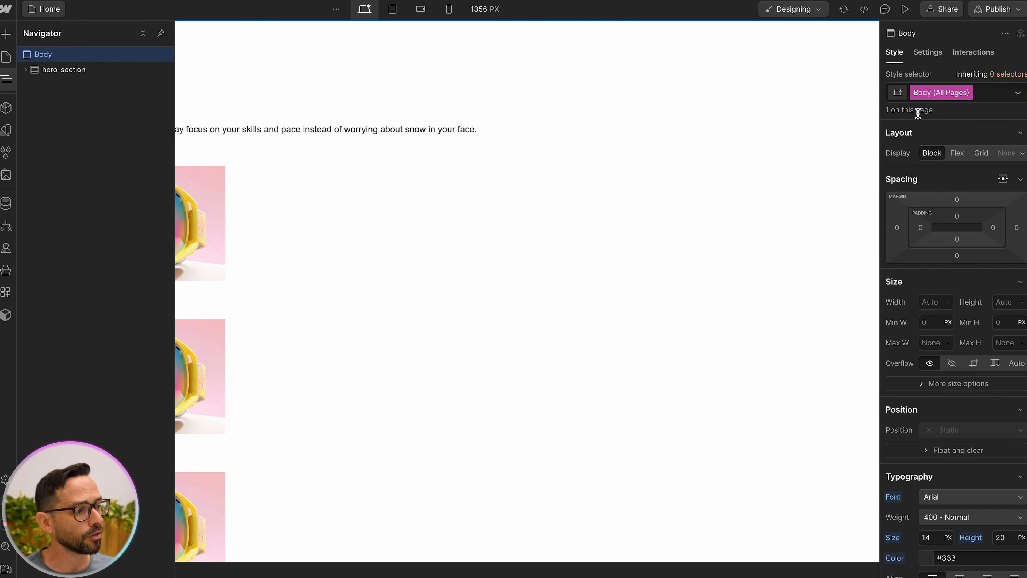
Step: Set the background color of Body (All Pages) to the light blue #89baff
scroll(956, 201, down, 5)
scroll(956, 201, down, 1)
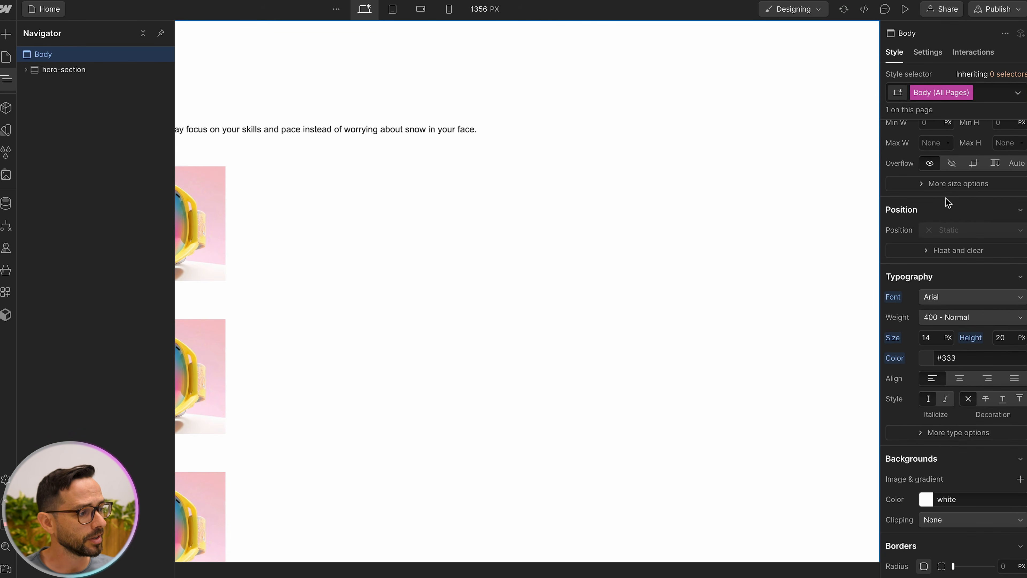
scroll(941, 434, down, 3)
scroll(924, 368, down, 2)
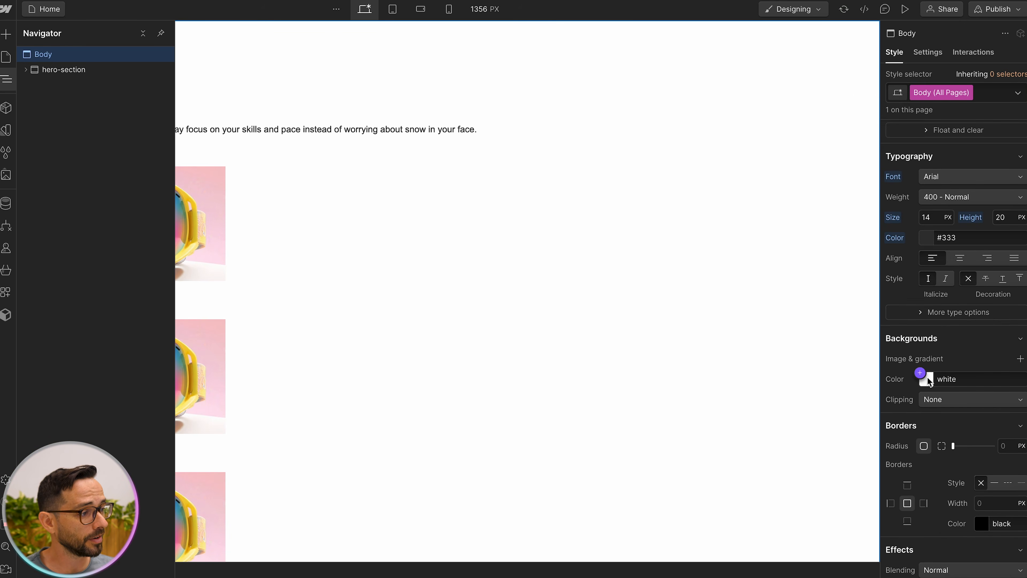
click(928, 378)
drag(929, 504, 981, 500)
drag(972, 459, 951, 384)
click(941, 342)
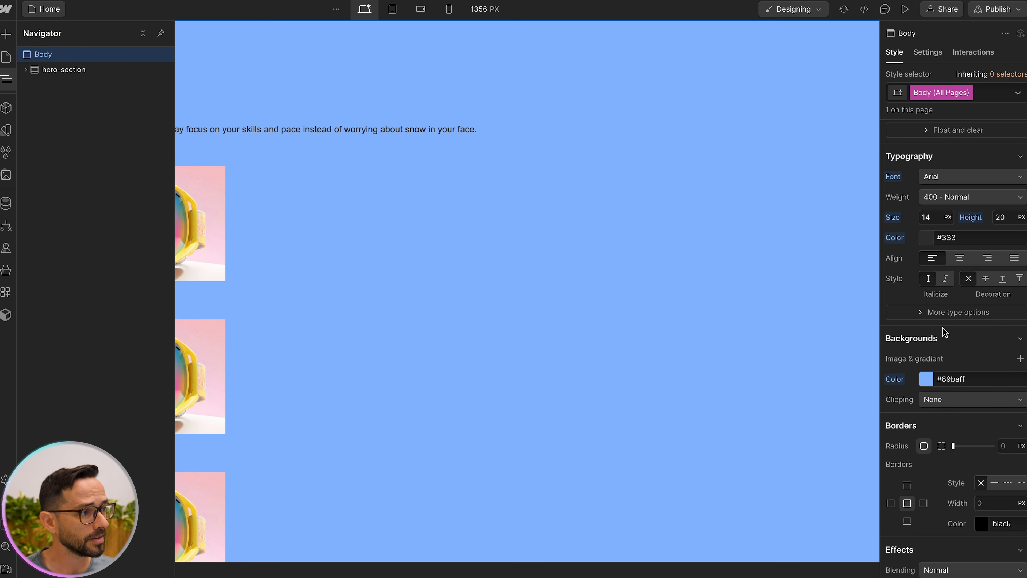
Step: Set the font of Body (All Pages) to Montserrat
scroll(944, 359, up, 2)
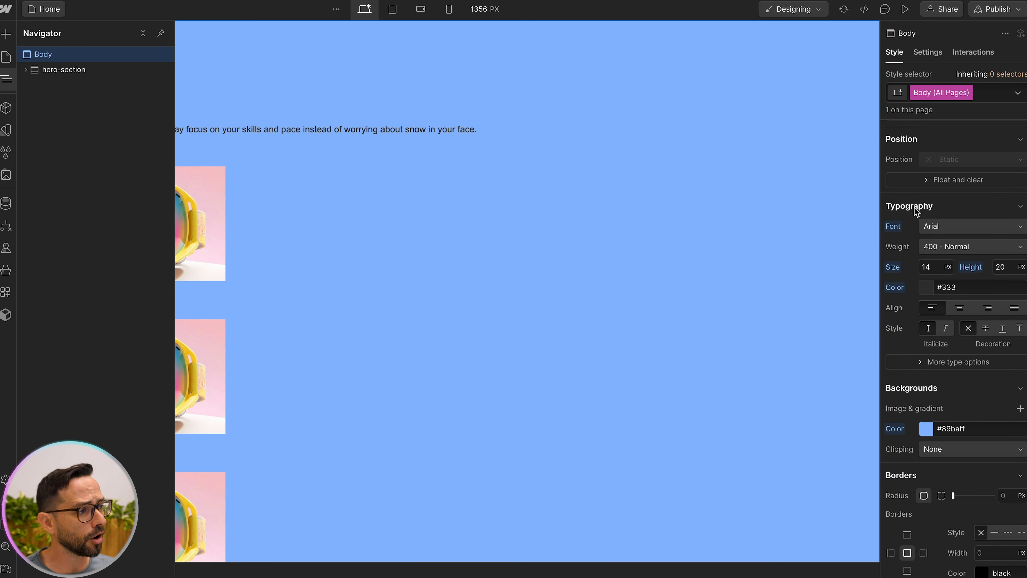
click(939, 226)
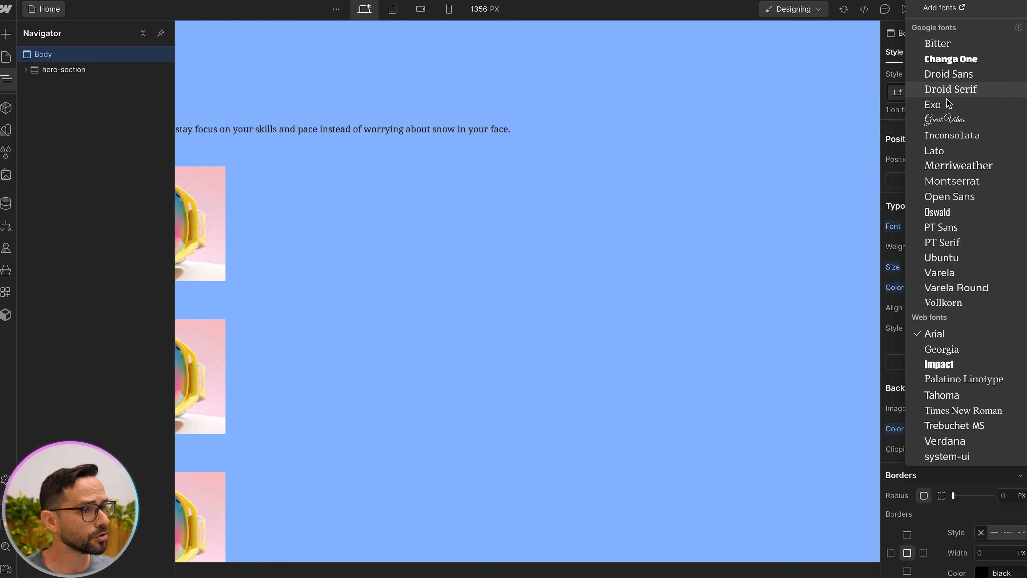
click(955, 181)
click(481, 177)
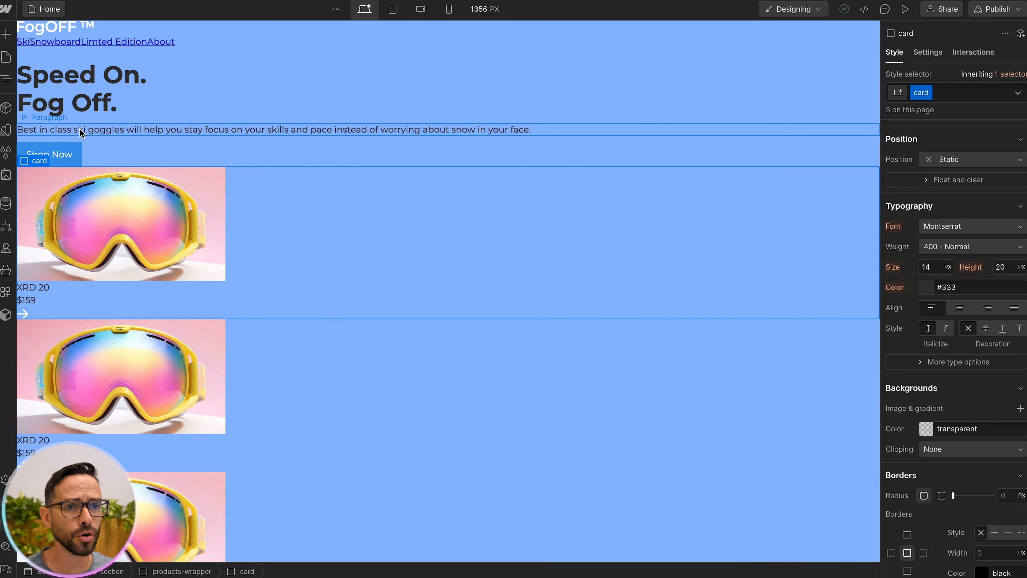
Step: Collapse hero-section in the page's element tree and select it for styling
click(6, 78)
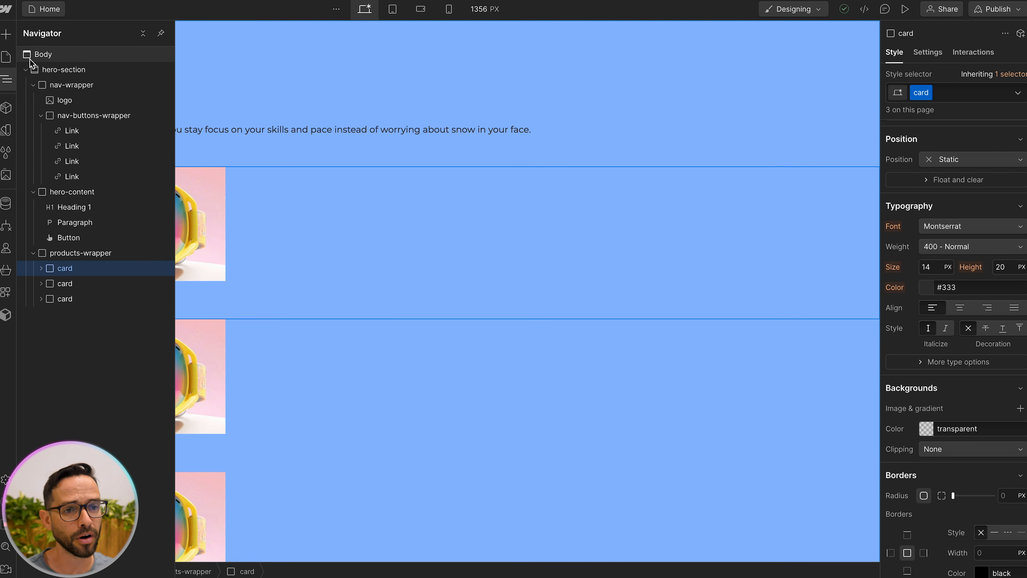
click(26, 69)
click(67, 59)
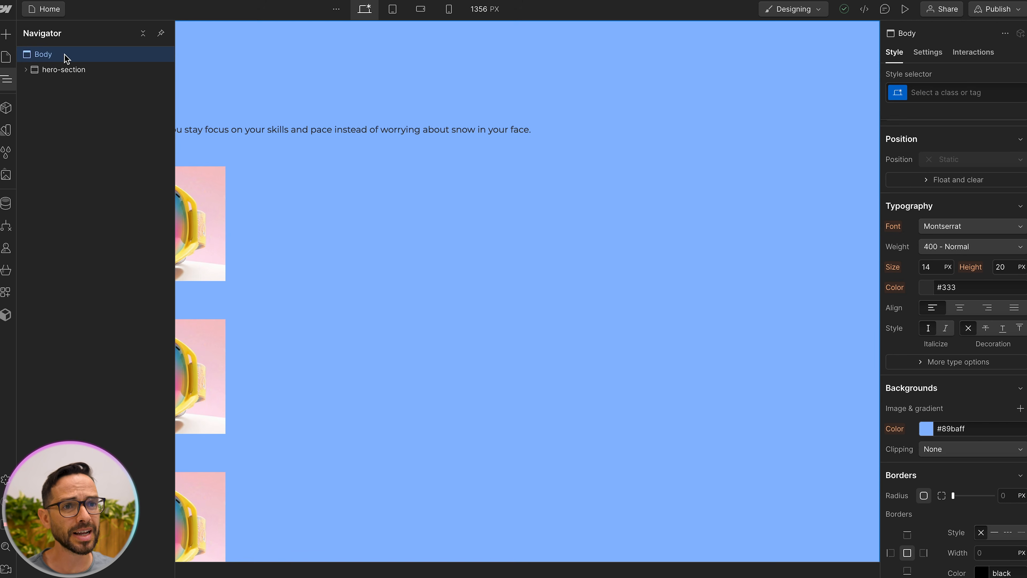
click(59, 69)
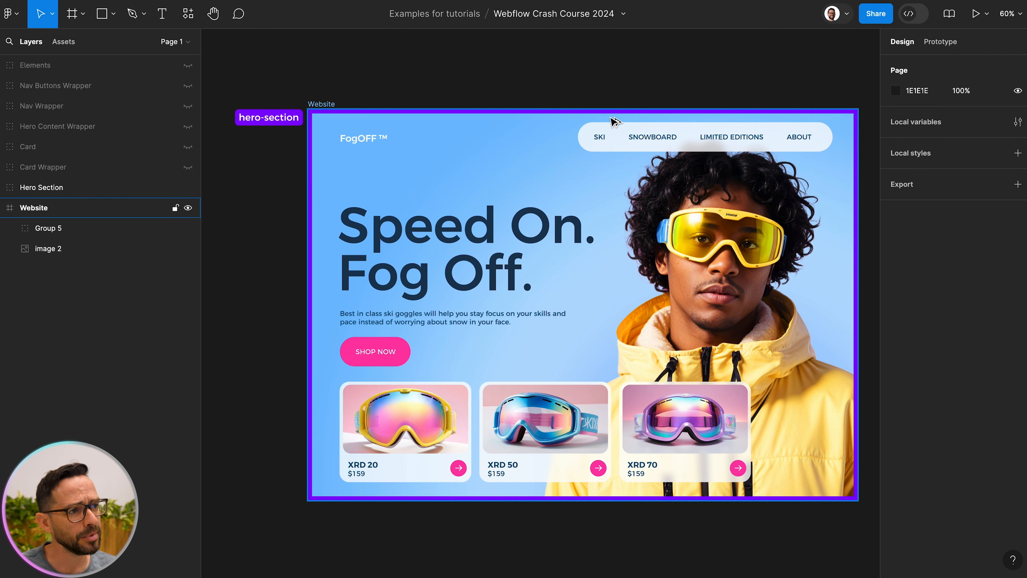
Step: Switch to the Figma design and measure the spacing between Group 5 and the edges of the Website frame
click(39, 230)
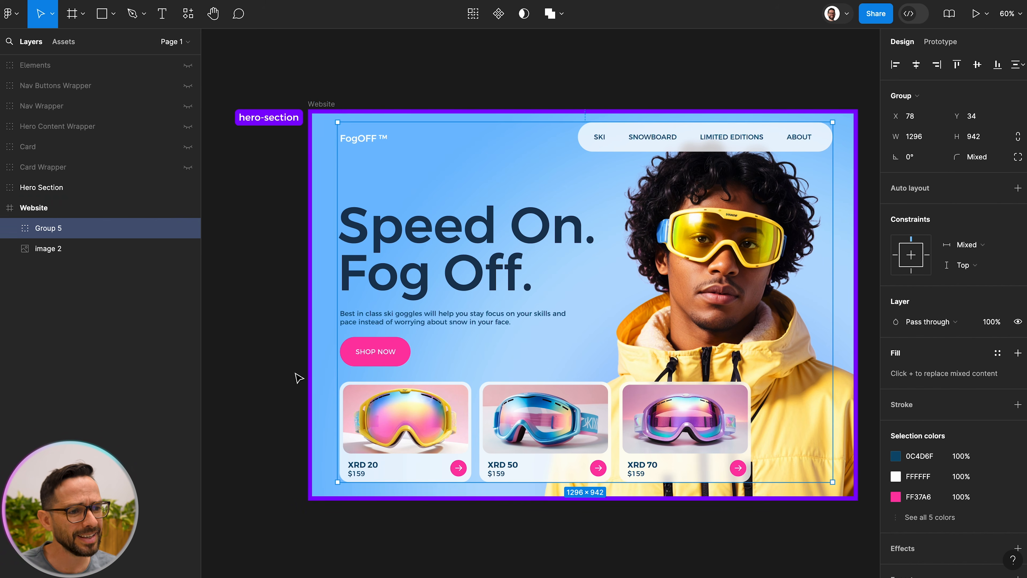
key(alt)
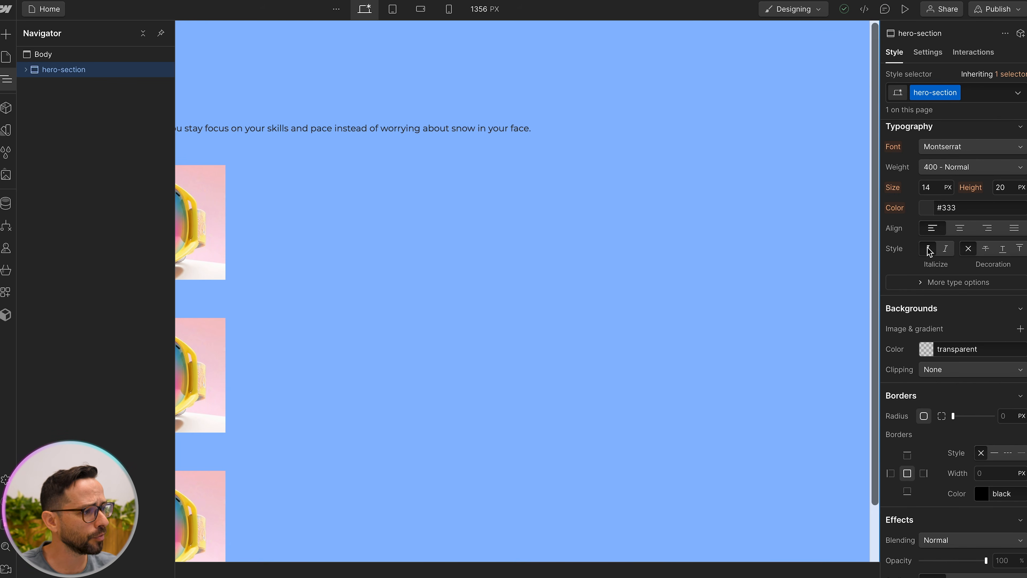
Step: Back in Webflow, give hero-section a background image using BG-Image.jpeg from the assets
scroll(937, 281, down, 2)
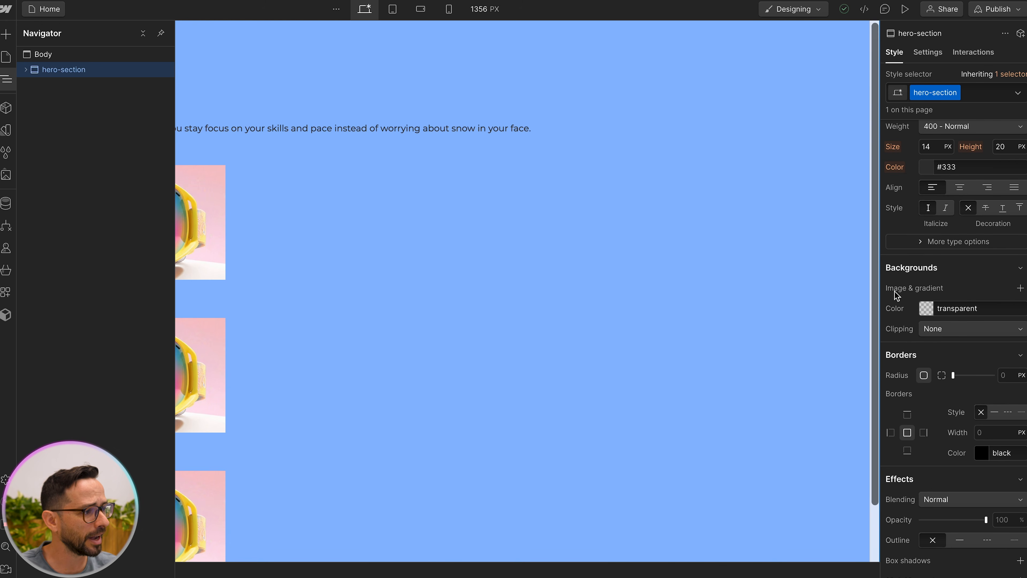
click(1020, 288)
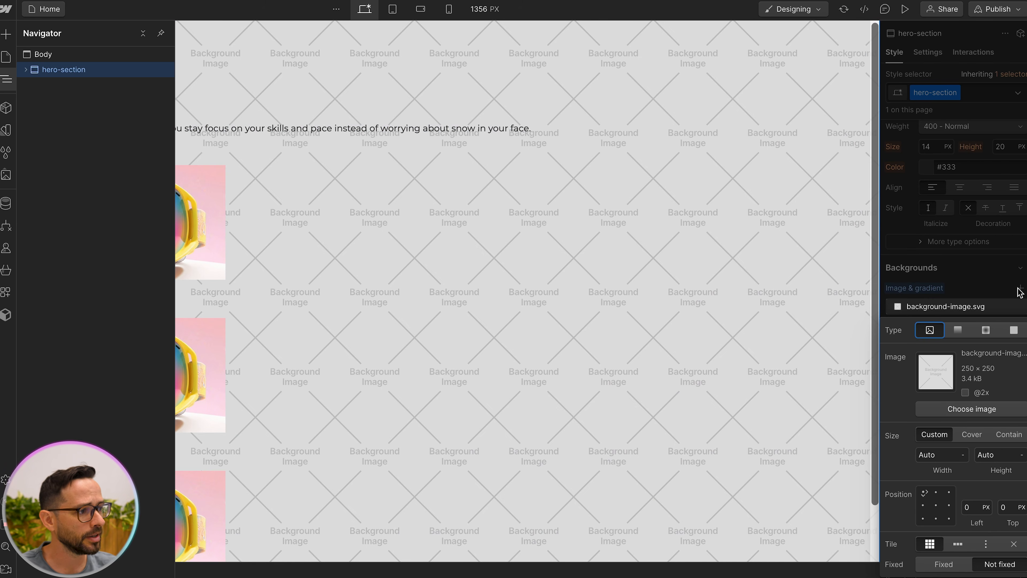
click(965, 408)
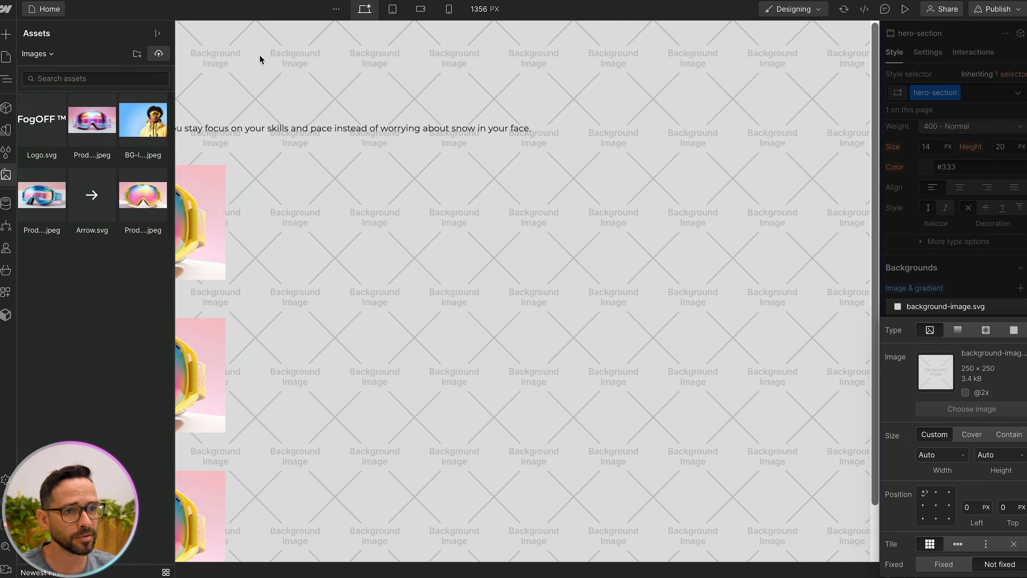
click(150, 126)
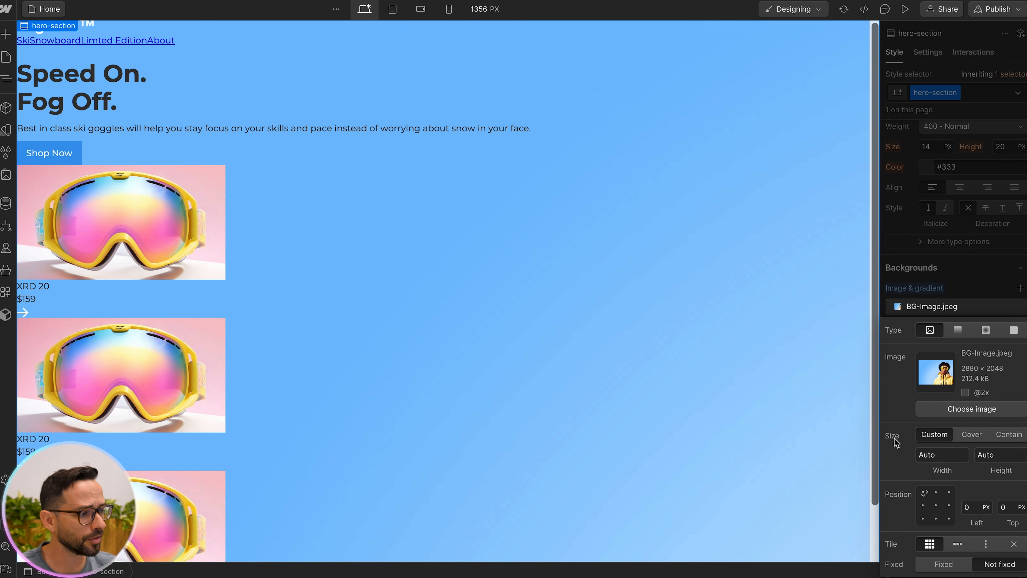
Step: Set the hero-section background image size to Cover and its position to the center
click(971, 436)
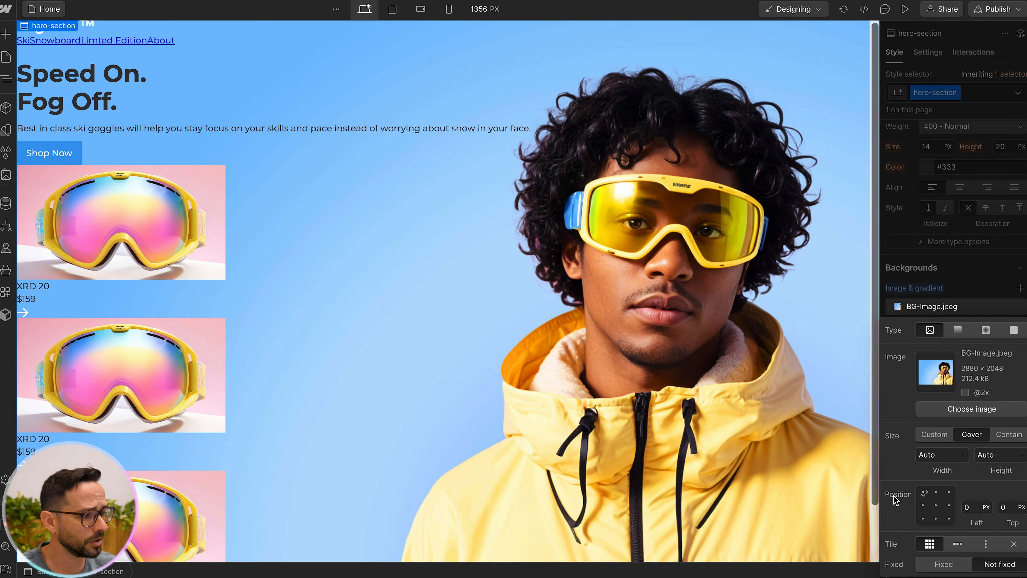
click(936, 506)
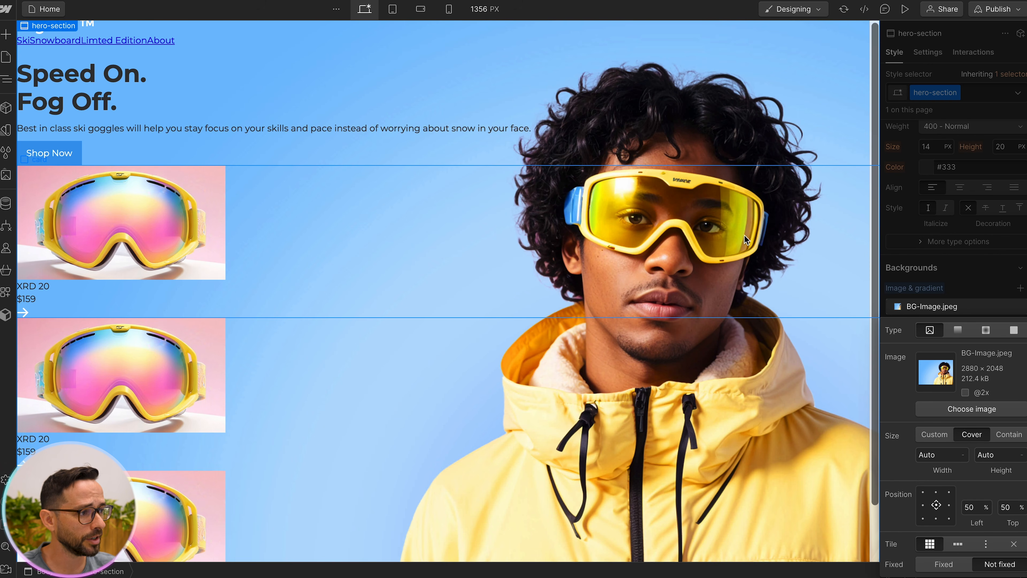
click(955, 289)
Step: Set the padding of hero-section to 40 px on all four sides
scroll(981, 302, up, 2)
scroll(980, 301, up, 8)
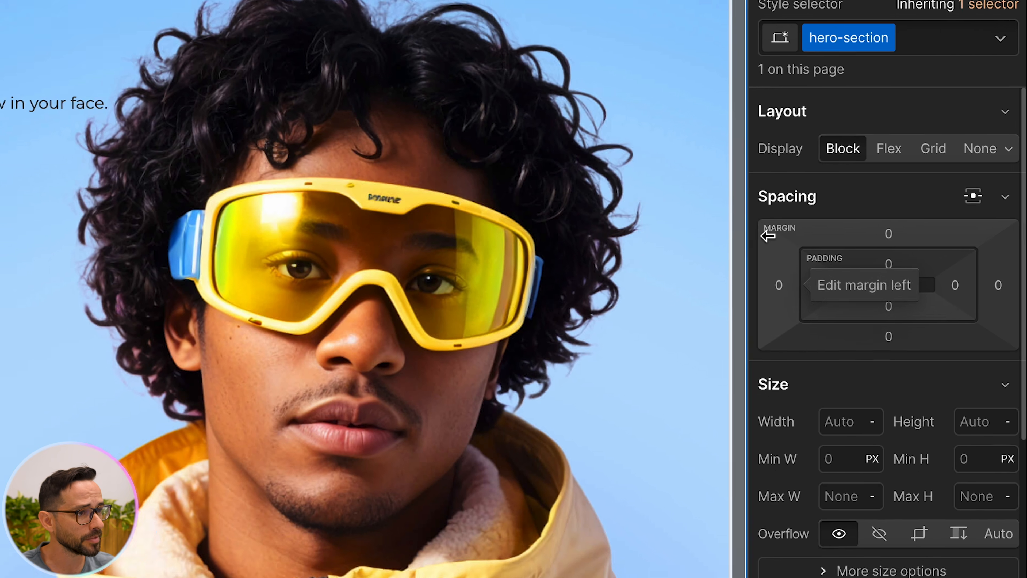
mouse_move(957, 218)
mouse_down()
mouse_move(958, 245)
mouse_move(964, 233)
mouse_move(961, 244)
mouse_move(935, 231)
mouse_move(956, 223)
mouse_move(961, 240)
mouse_move(965, 217)
mouse_up()
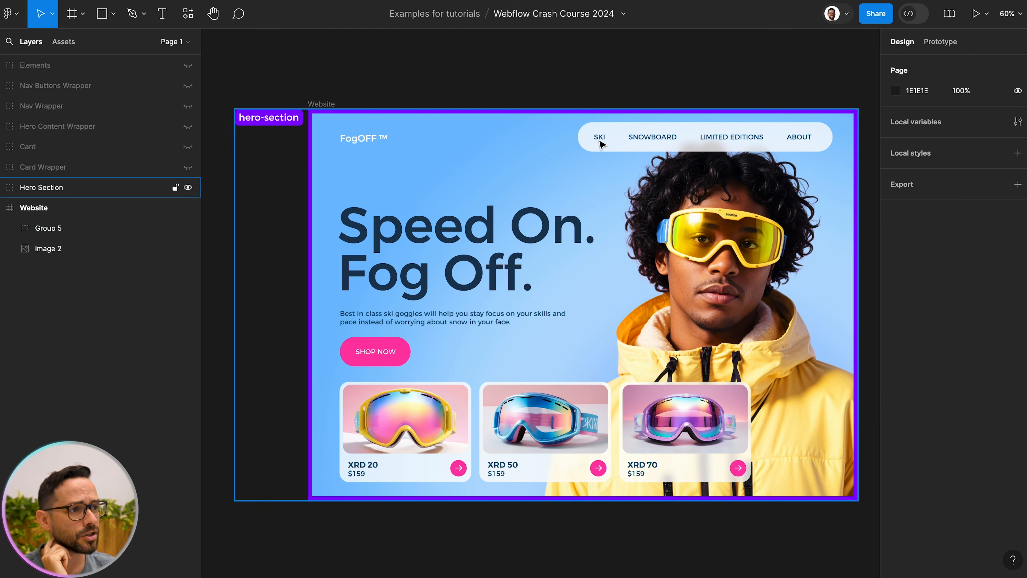
Step: Switch to the Figma design, show the Nav Wrapper outline and hide the Hero Section outline
click(355, 140)
double_click(355, 140)
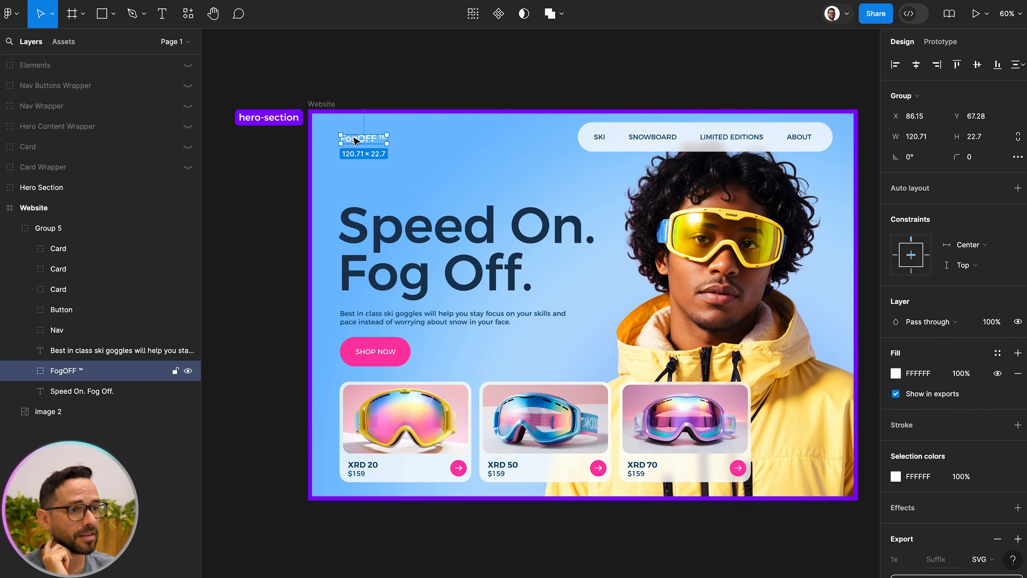
click(2, 208)
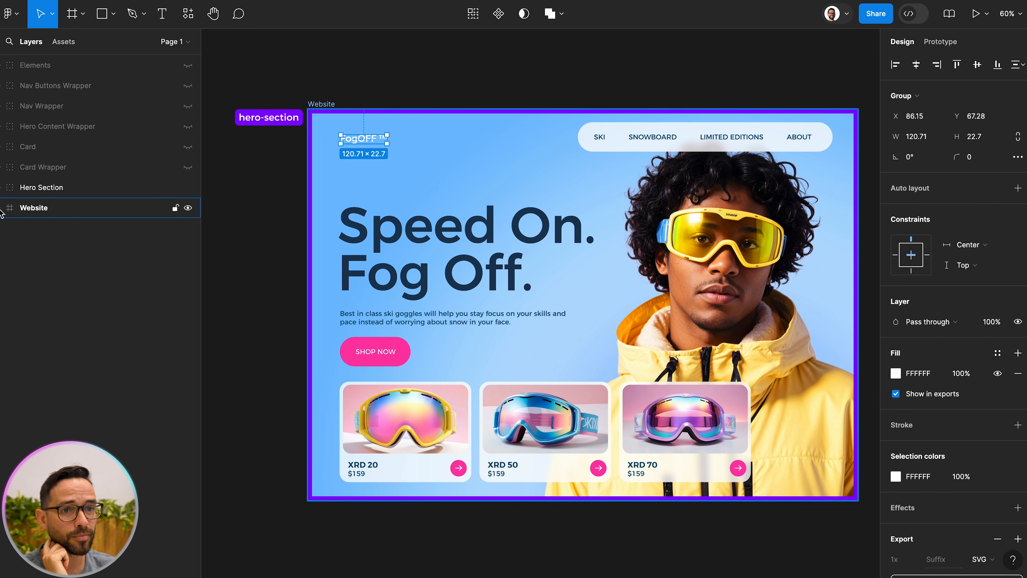
click(188, 106)
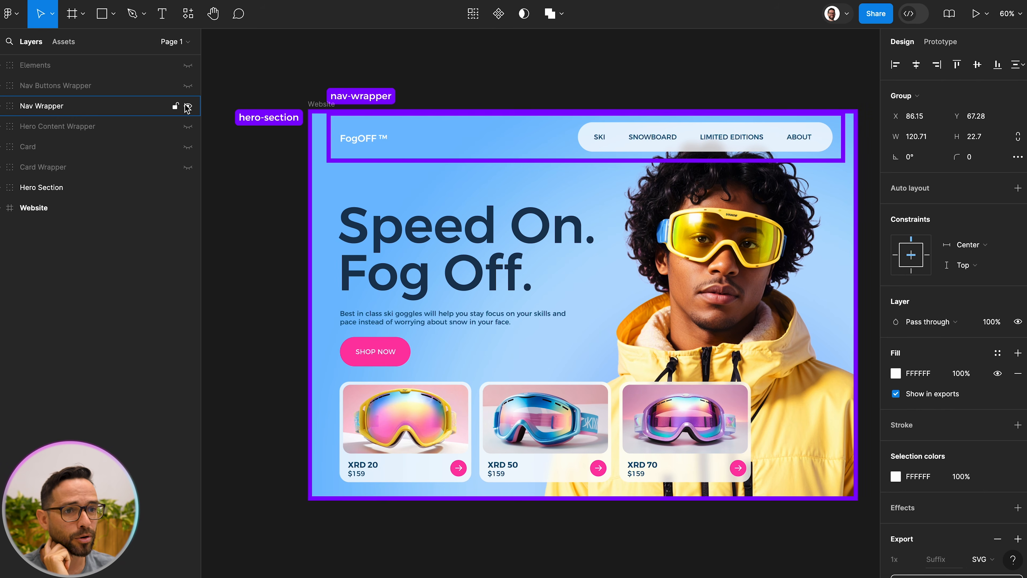
click(188, 188)
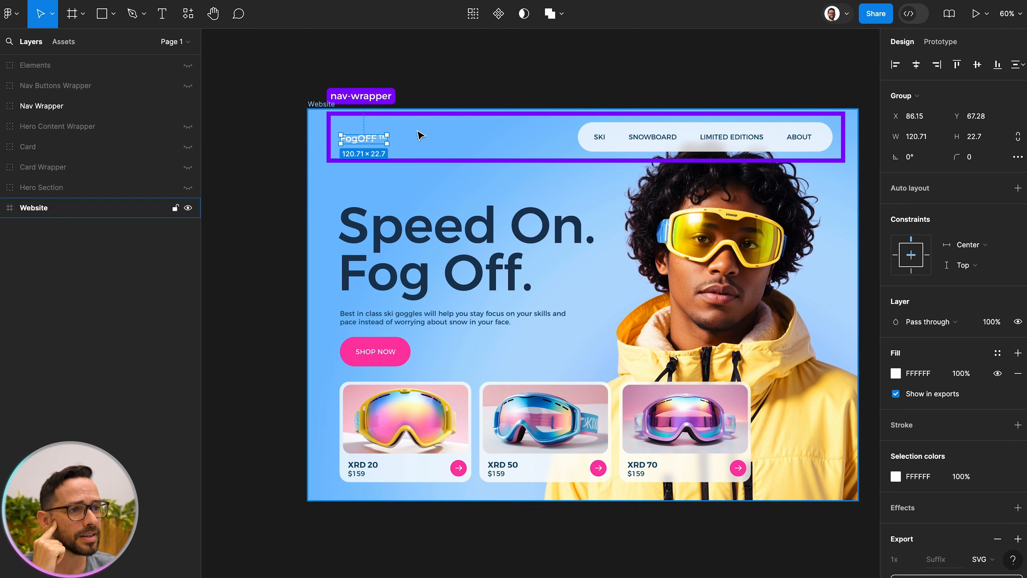
click(284, 131)
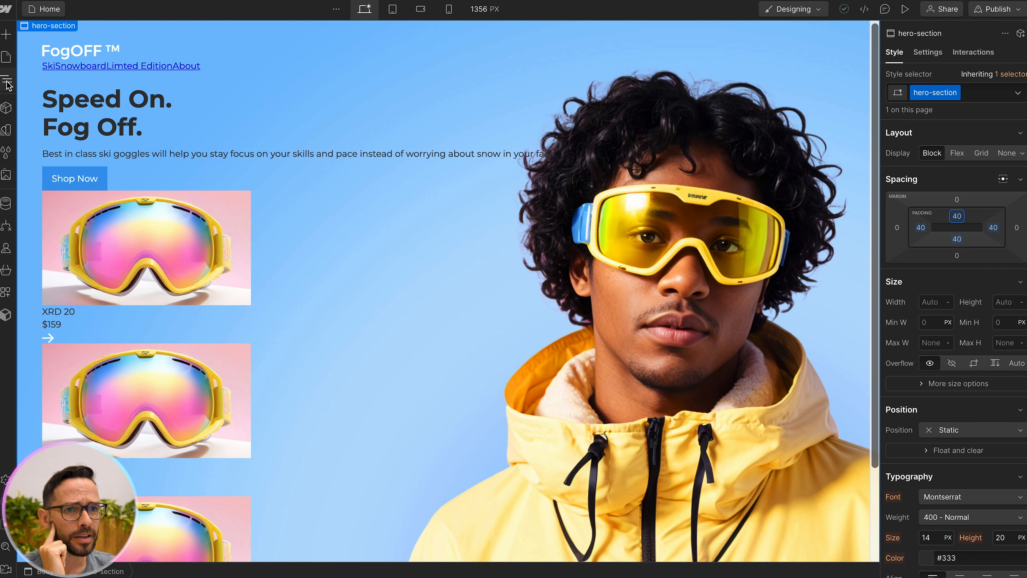
Step: Back in Webflow, select nav-wrapper inside hero-section and set its display to Flex
click(7, 79)
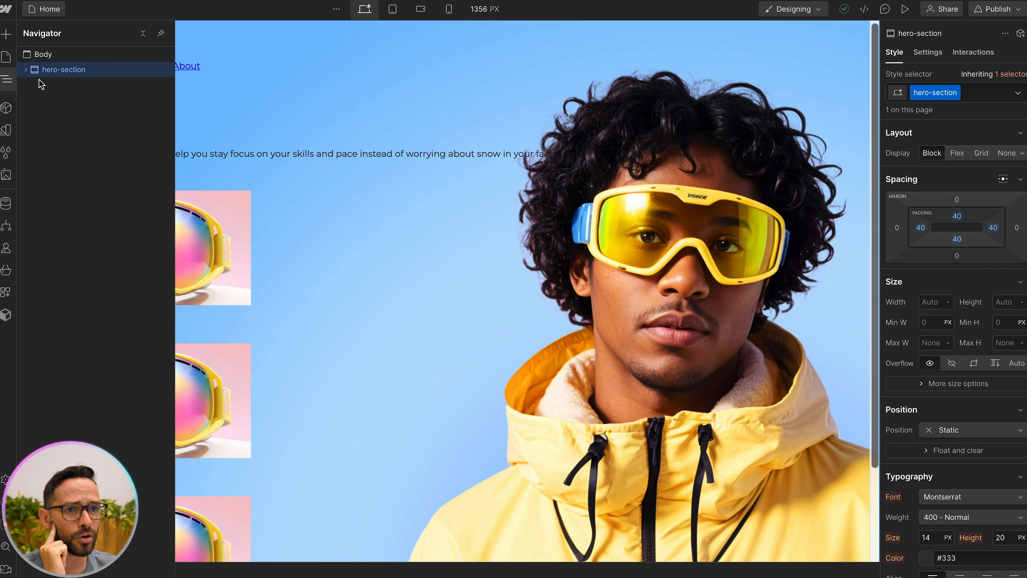
click(26, 70)
click(68, 86)
click(42, 115)
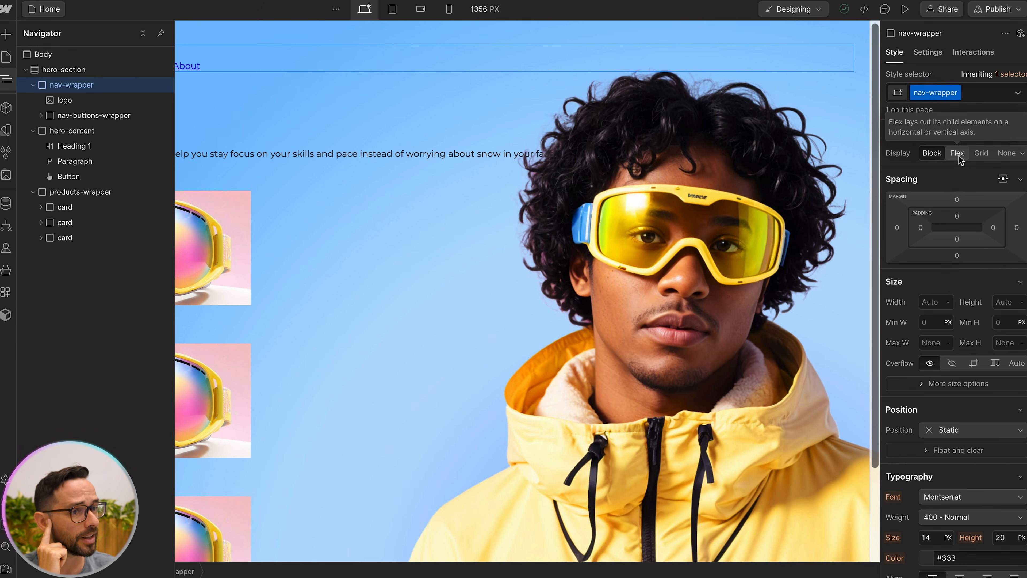
click(957, 153)
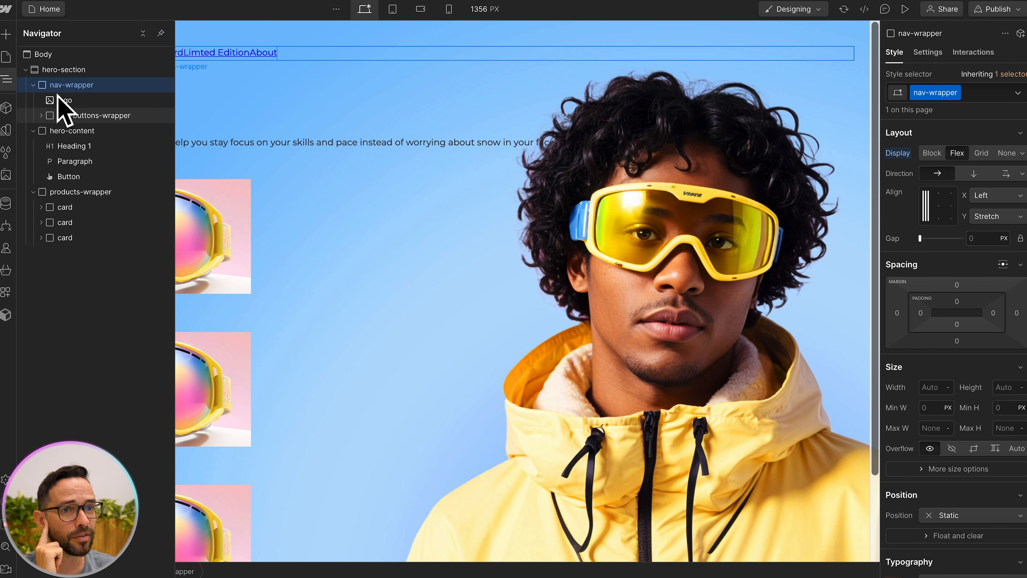
Step: Set the horizontal alignment of nav-wrapper's children to Space between
click(6, 79)
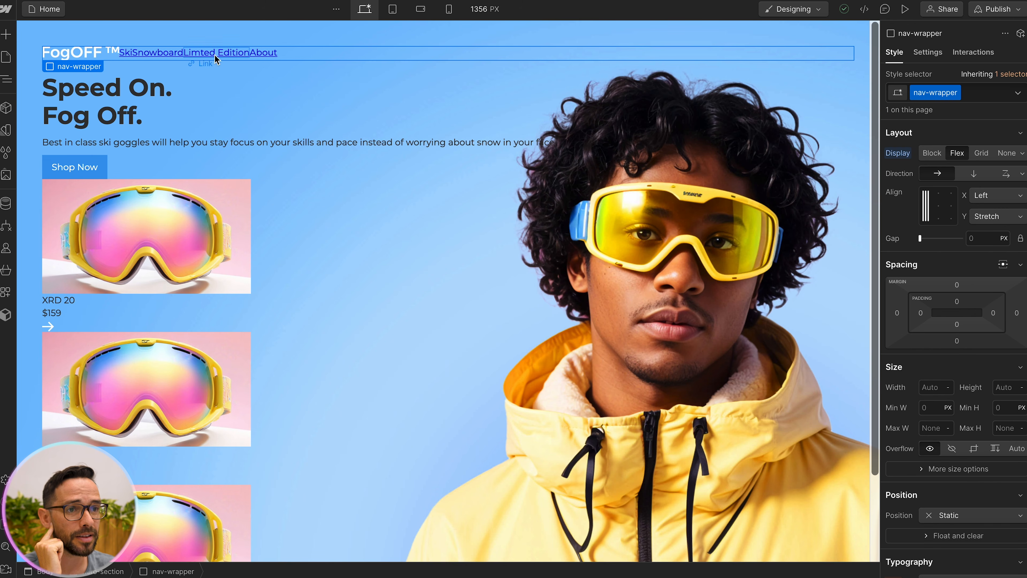
click(1009, 200)
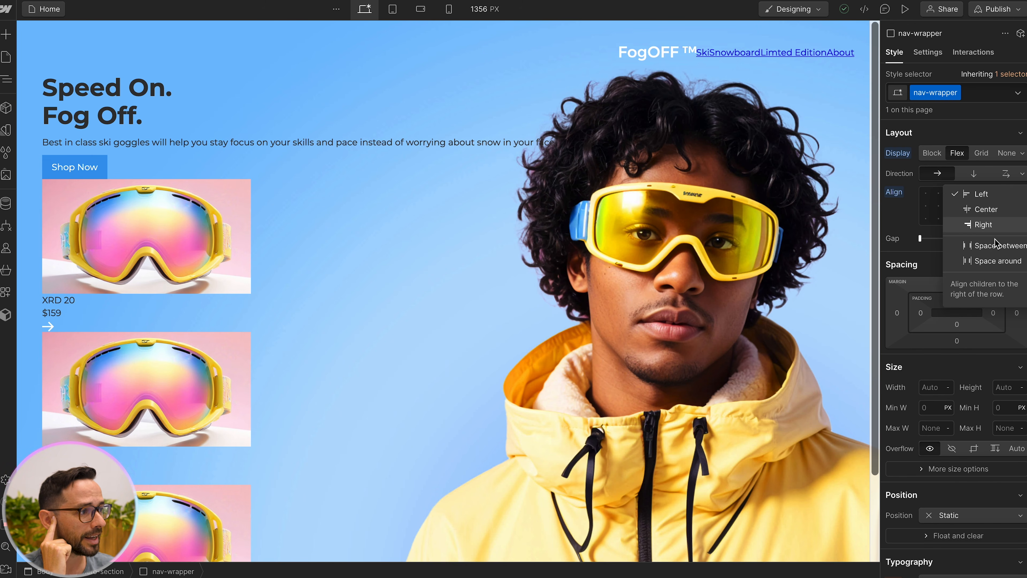
click(978, 247)
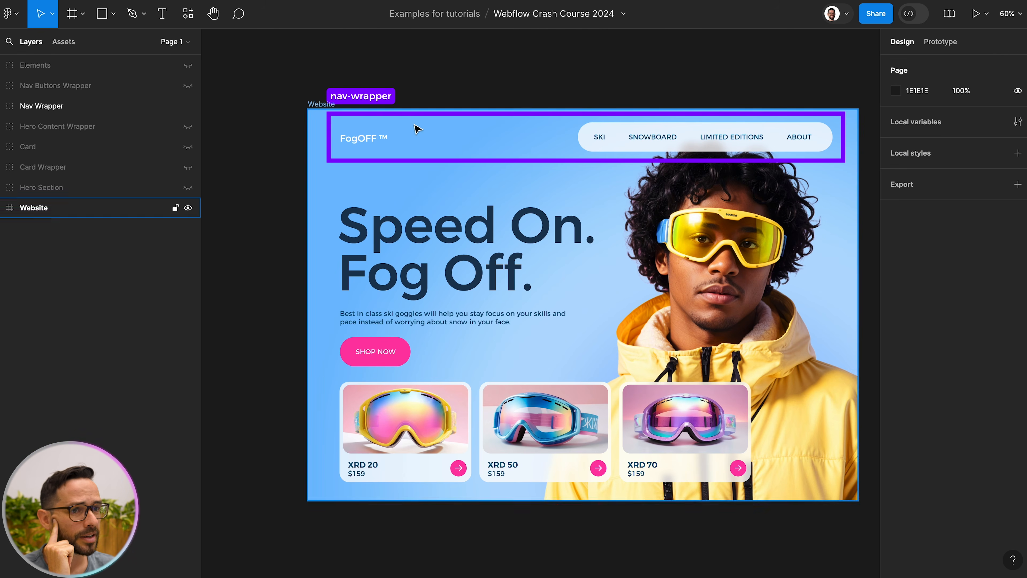
Step: Switch to the Figma design, show the Nav Buttons Wrapper outline and hide the Nav Wrapper outline
click(194, 106)
click(188, 86)
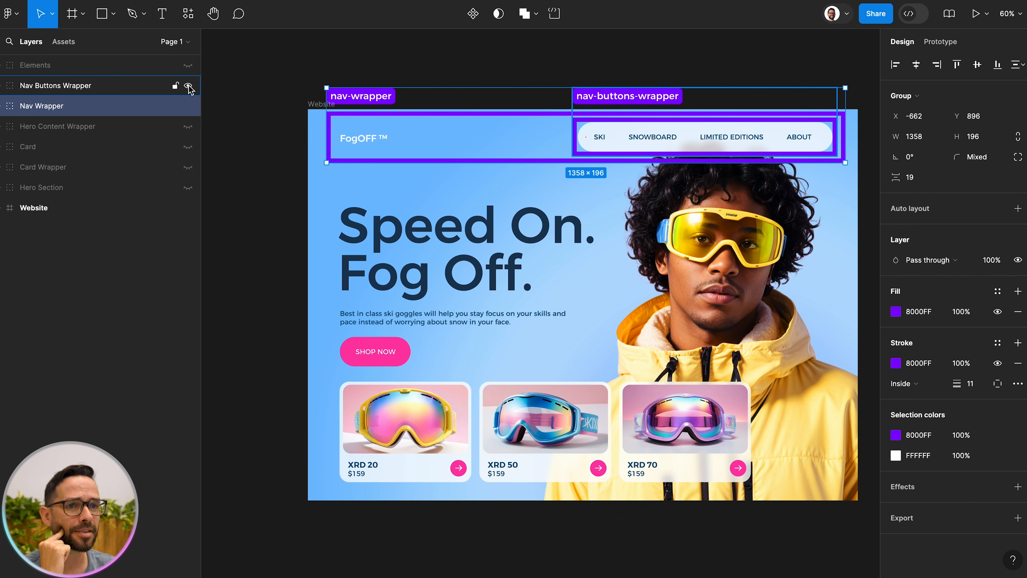
click(188, 106)
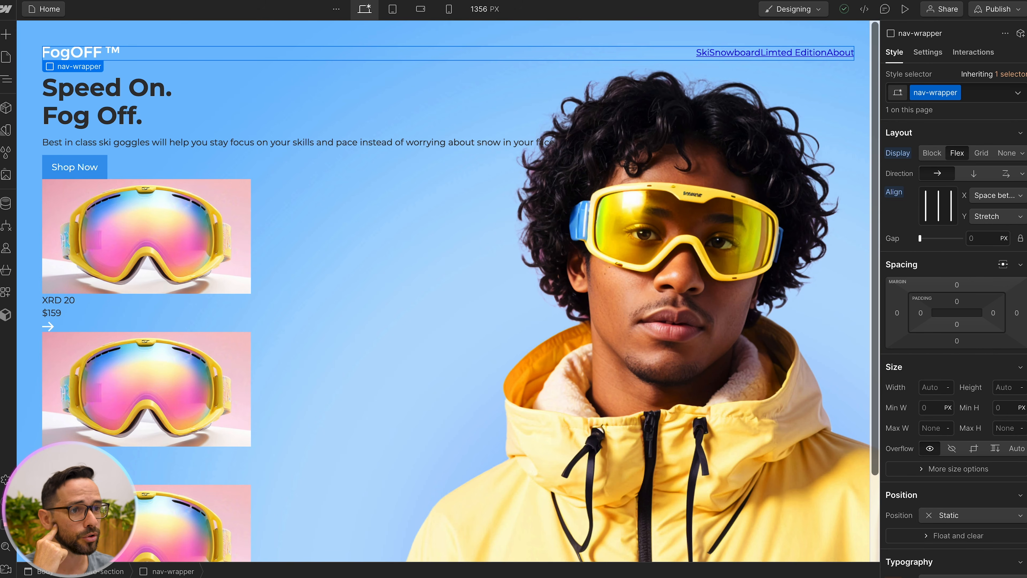
Step: Back in Webflow, select nav-buttons-wrapper and set its background color to white (#ffffff)
click(6, 79)
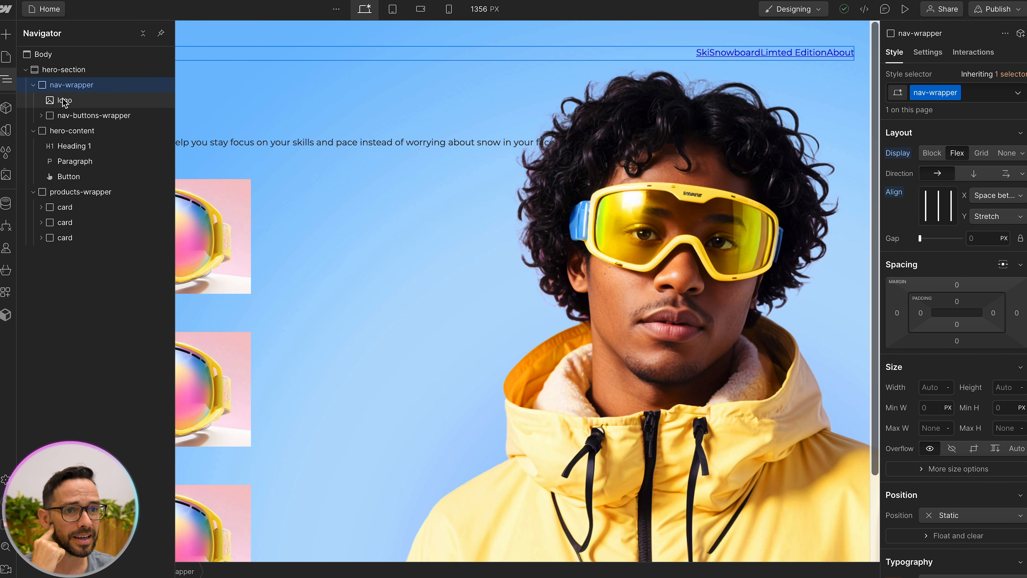
click(69, 117)
click(33, 85)
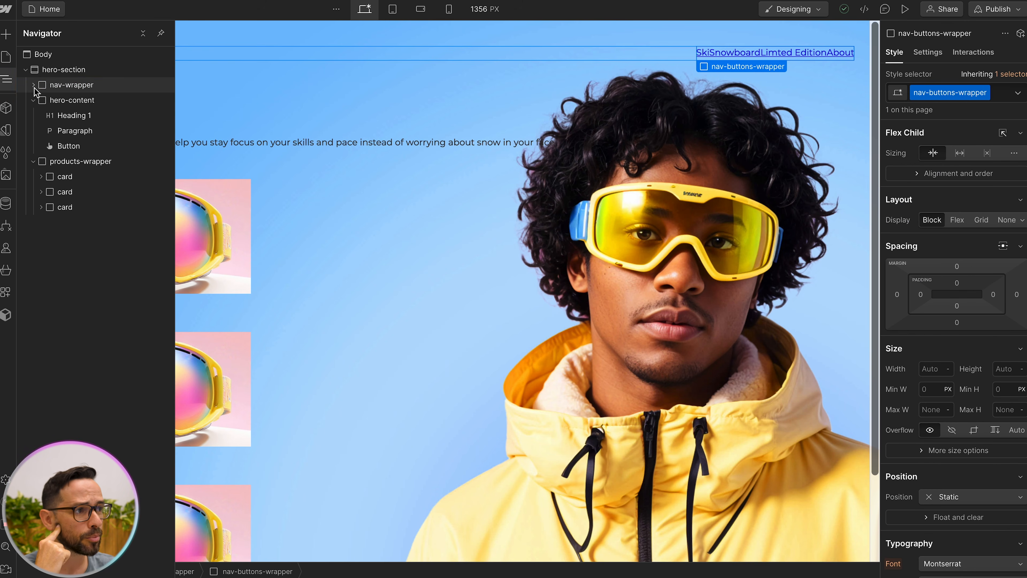
scroll(940, 134, down, 10)
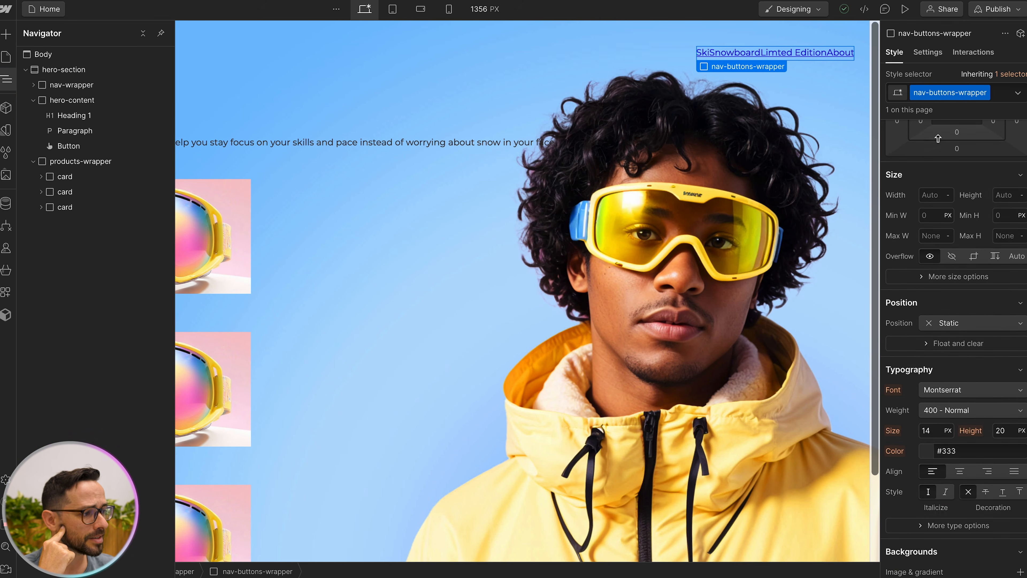
click(916, 342)
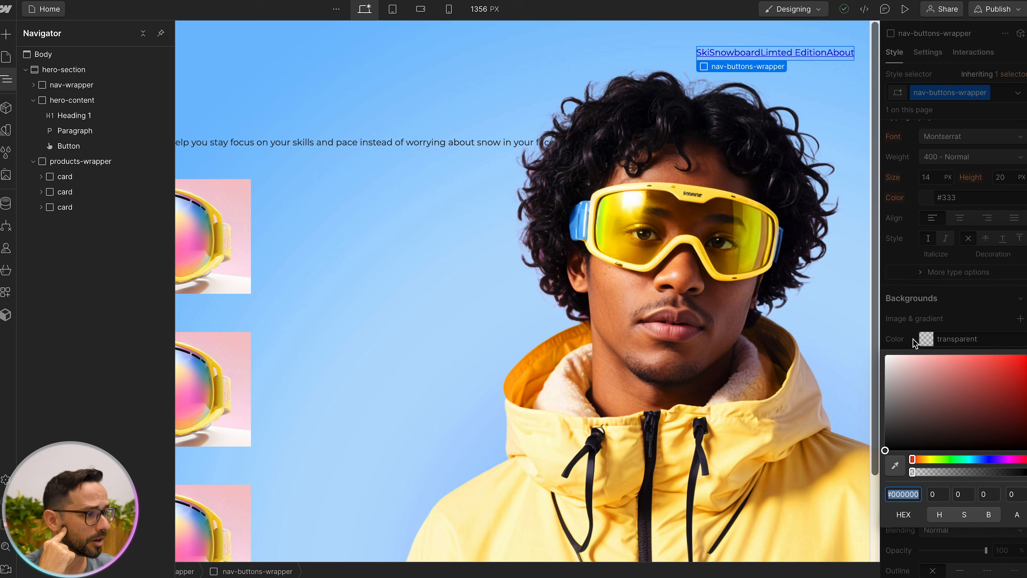
drag(946, 396, 844, 324)
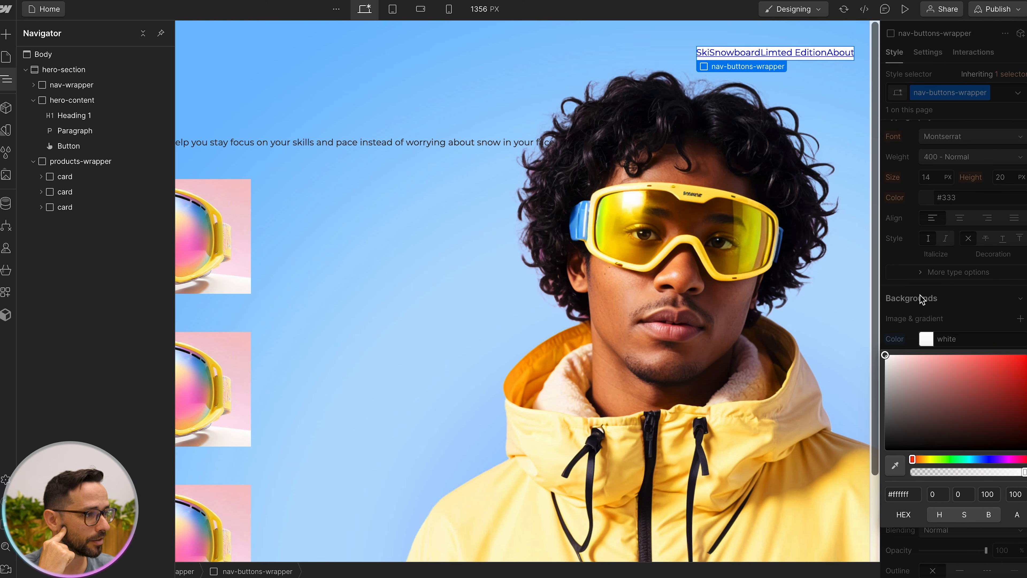
click(914, 299)
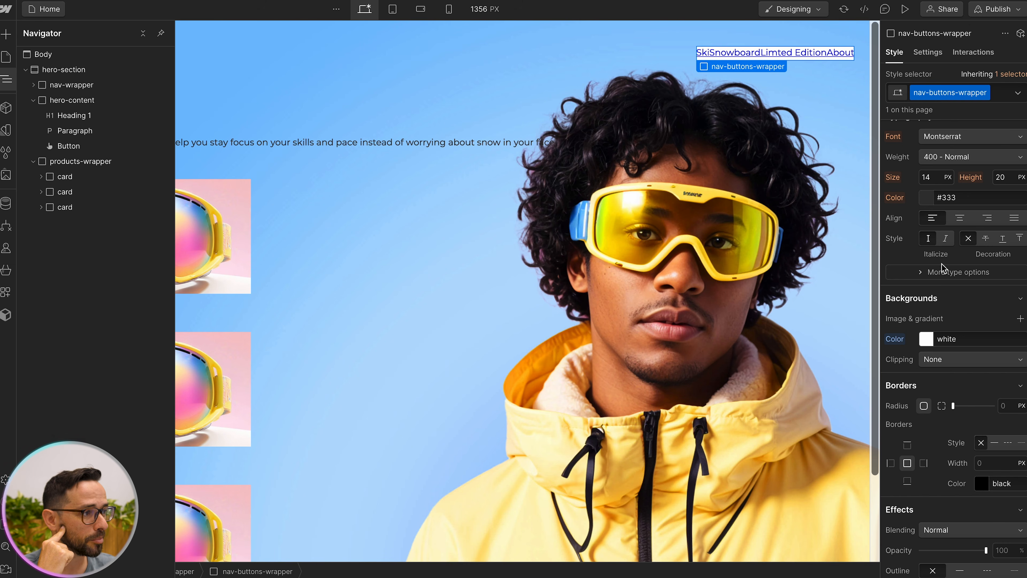
Step: Give nav-buttons-wrapper 20 px of padding on all four sides and set its display to Flex
scroll(919, 252, up, 10)
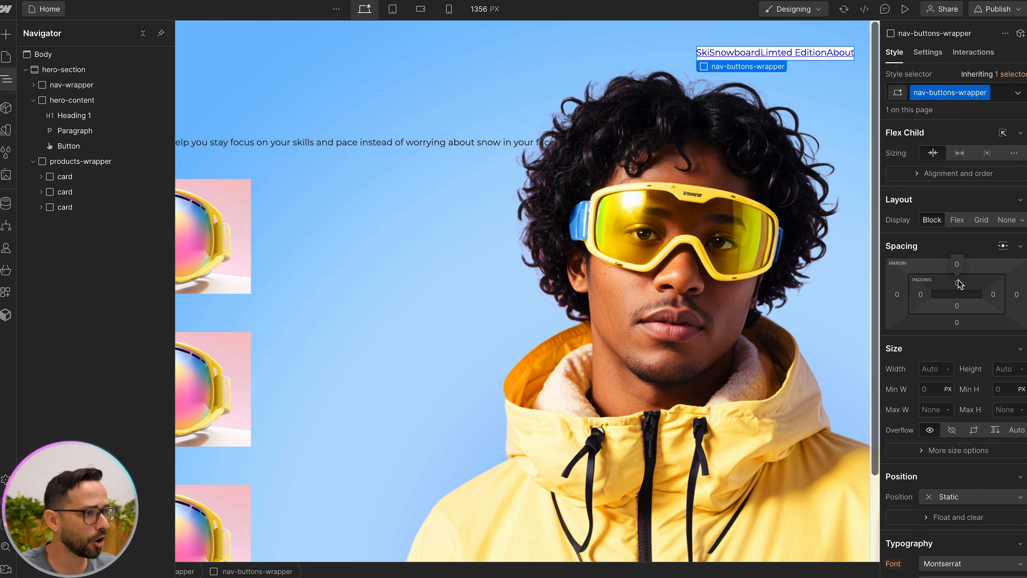
drag(959, 283, 951, 293)
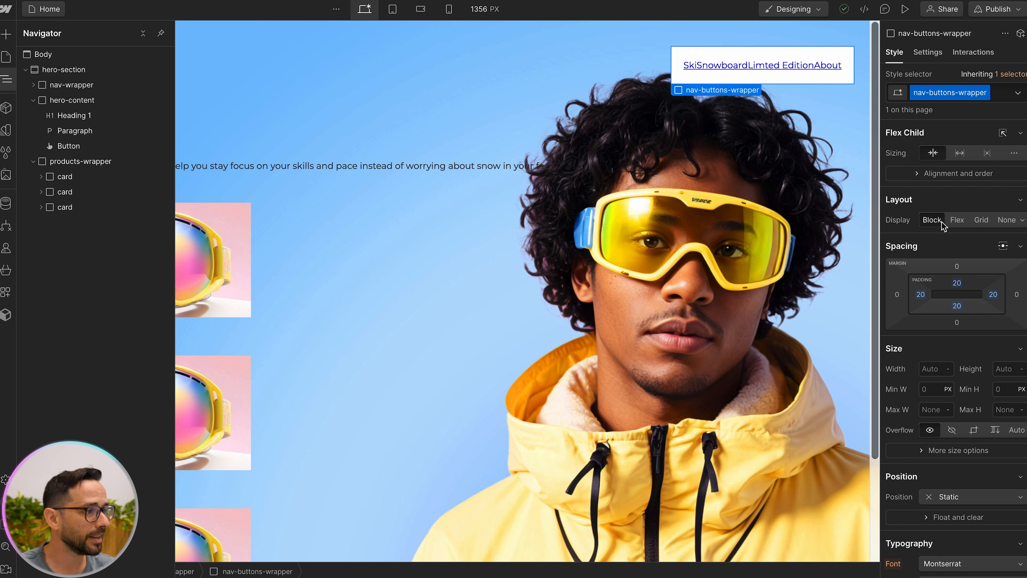
click(954, 220)
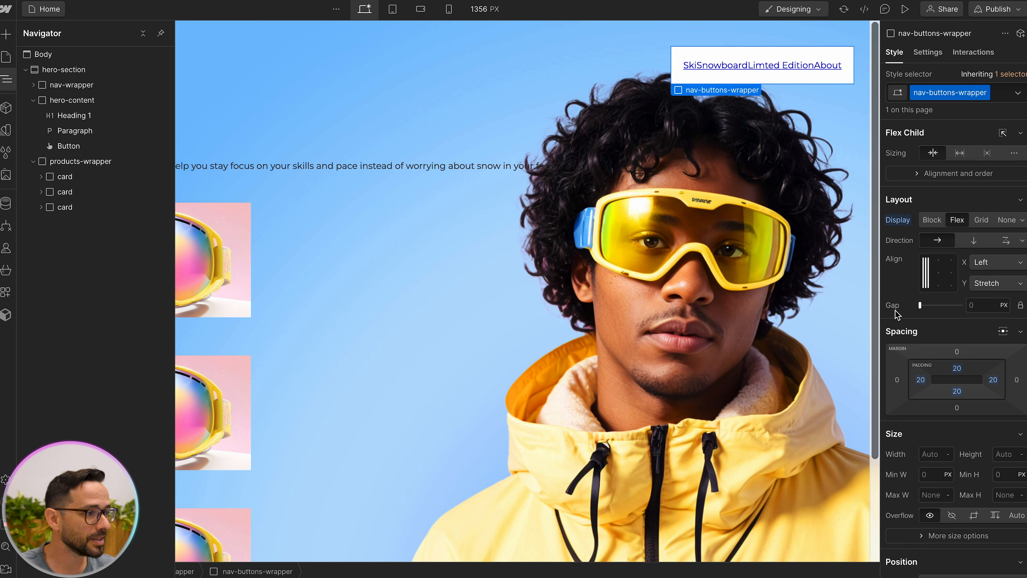
Step: Set the gap between nav-buttons-wrapper's links to 40 px and its border radius to 200 px
drag(920, 305, 927, 305)
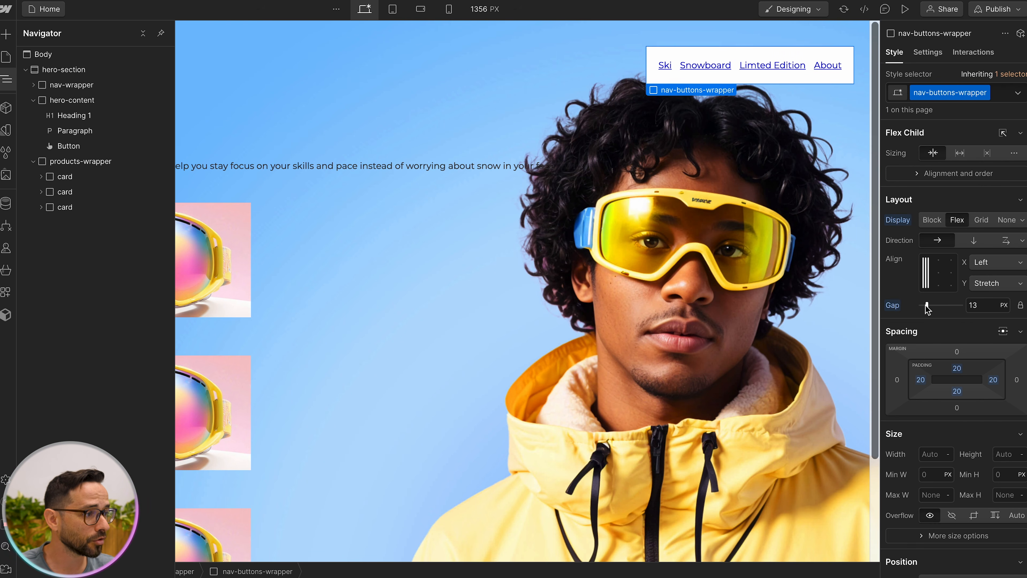
drag(926, 306, 942, 305)
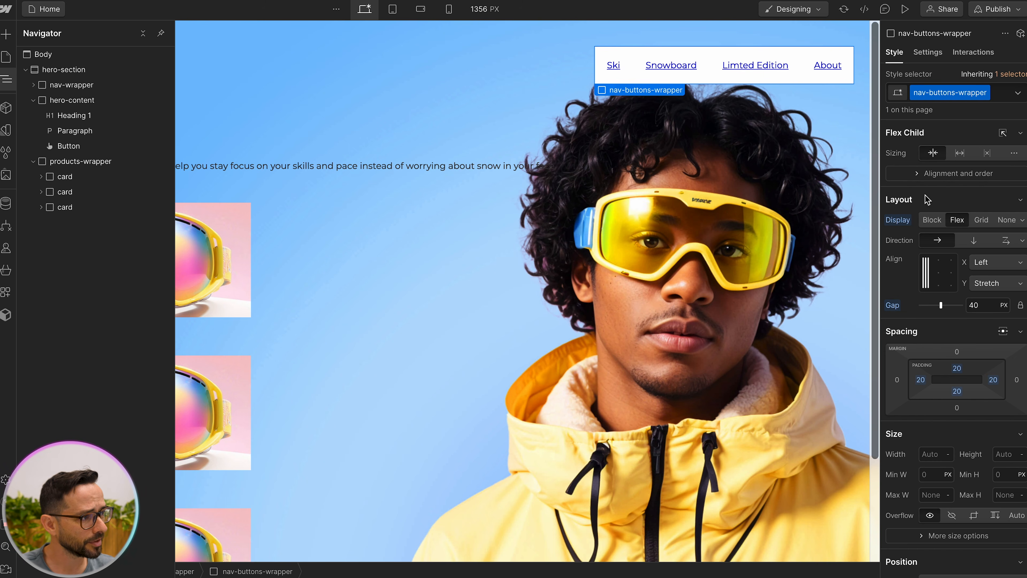
scroll(930, 182, down, 10)
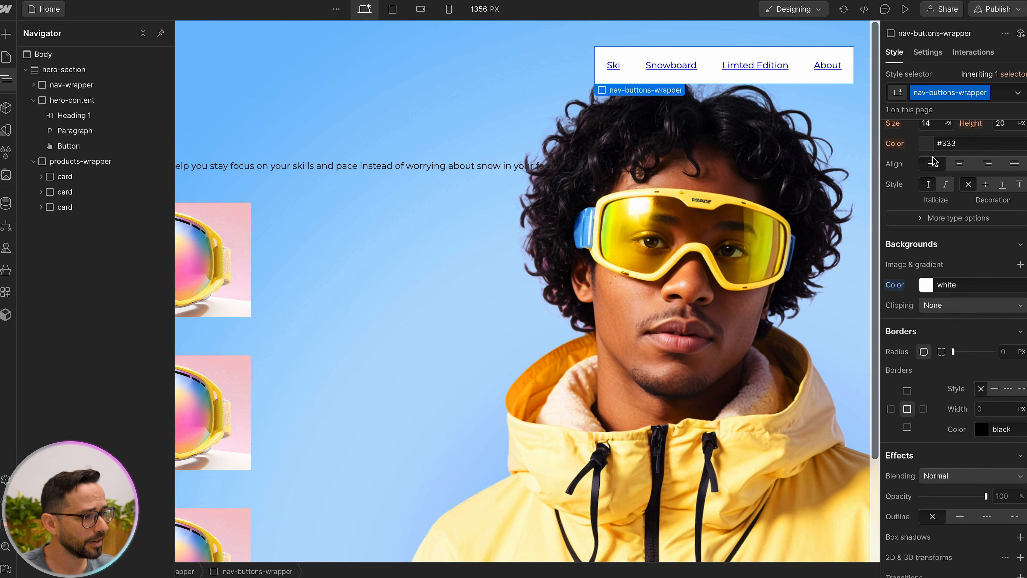
scroll(933, 161, down, 3)
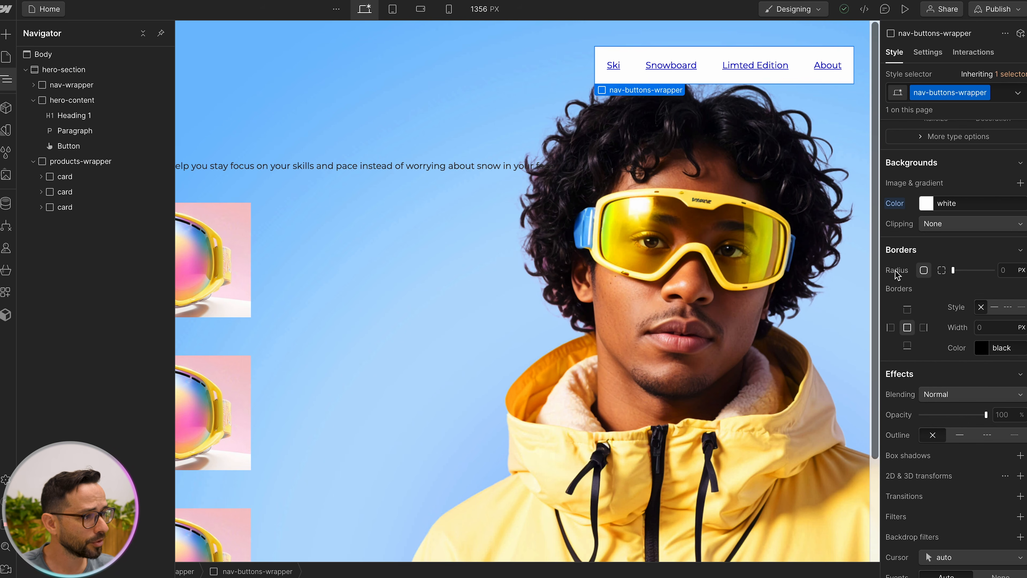
drag(954, 270, 1024, 270)
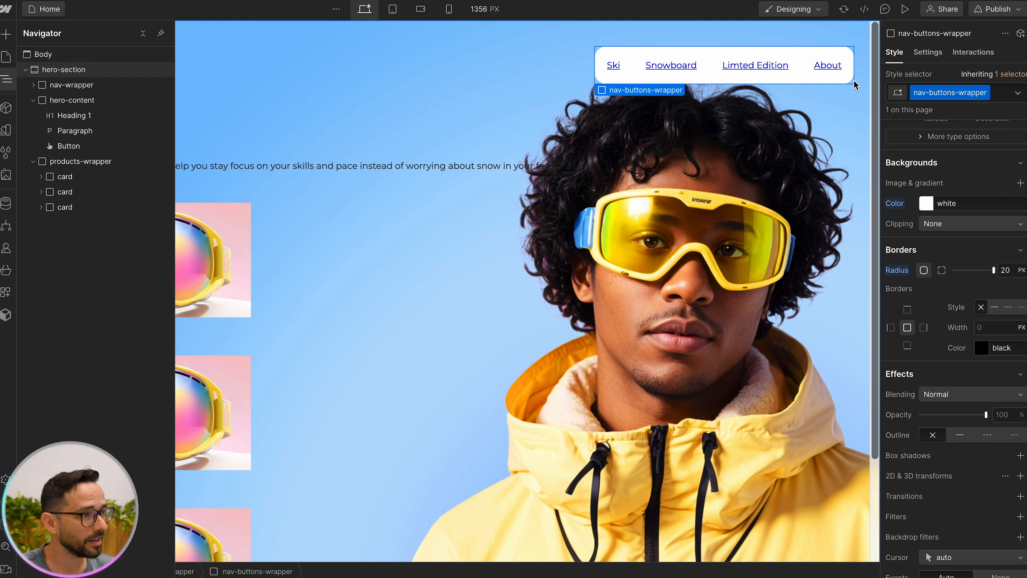
click(1008, 270)
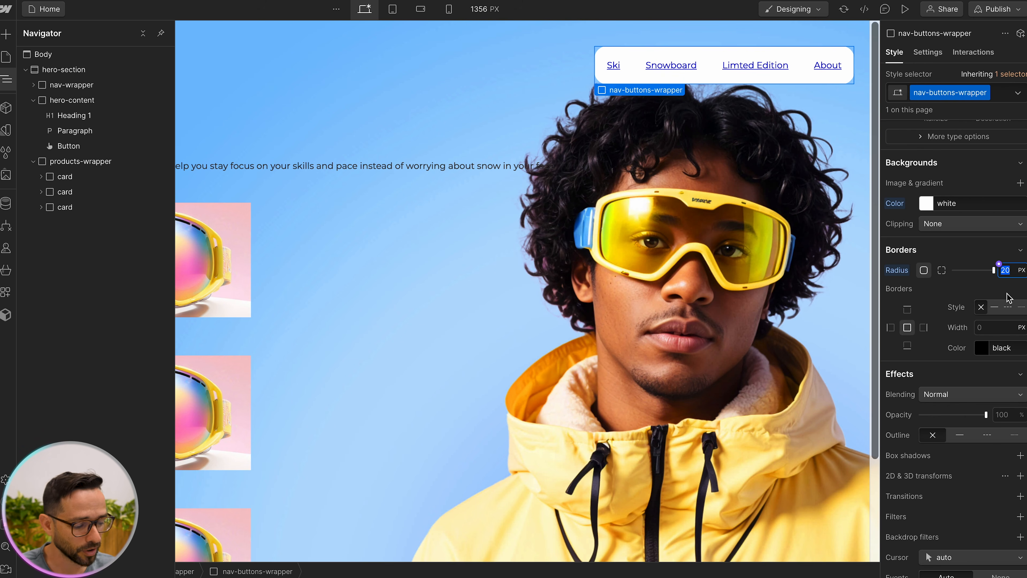
text(200)
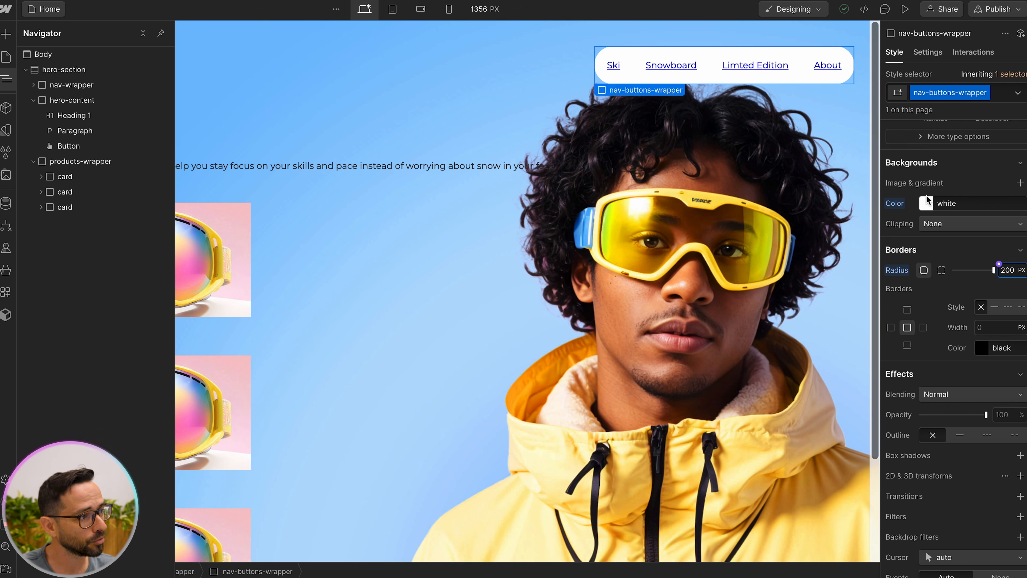
click(803, 126)
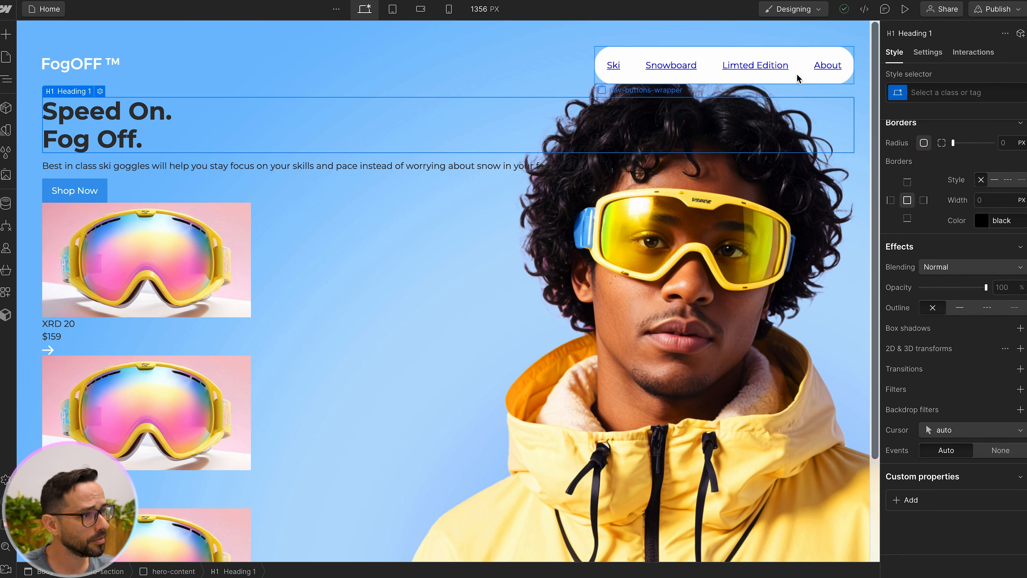
Step: Reduce the opacity of nav-buttons-wrapper's white background color to 71%
click(798, 76)
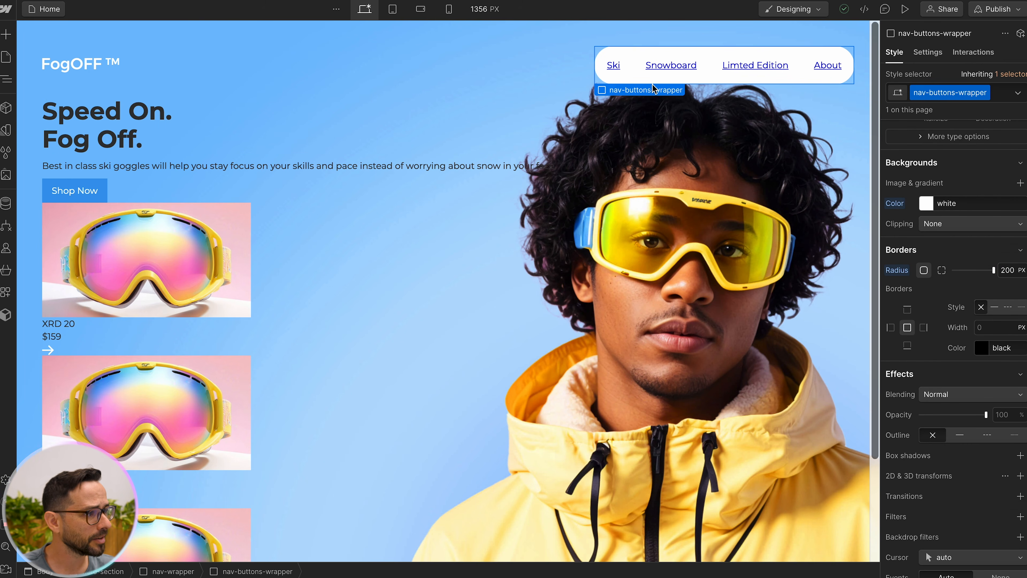
click(926, 204)
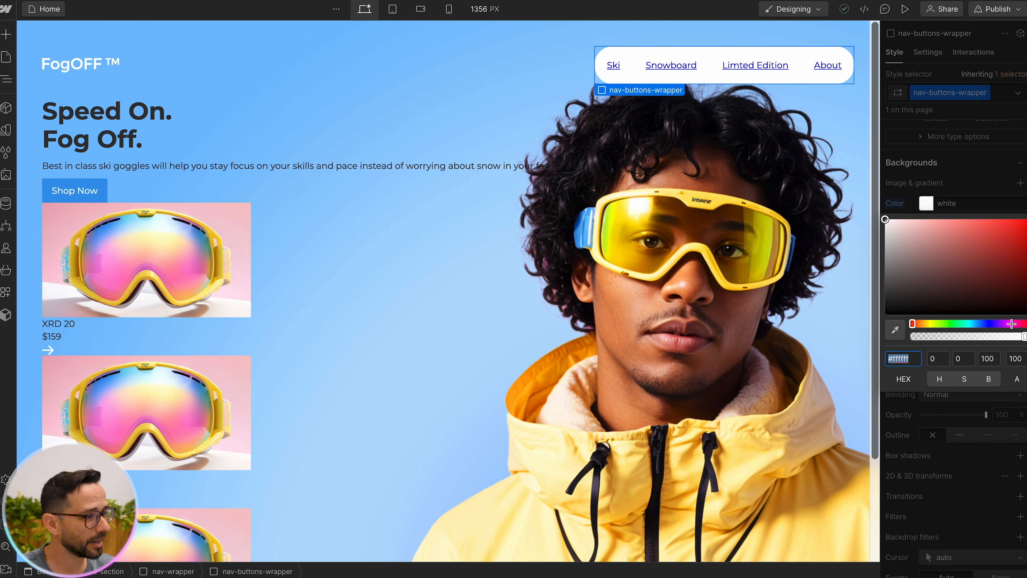
drag(1023, 335, 994, 337)
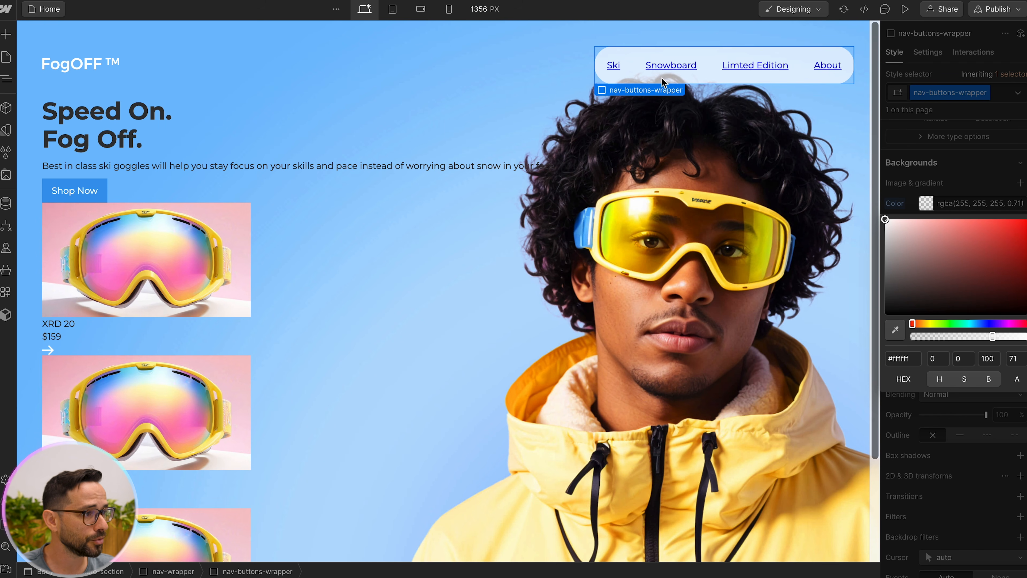
click(943, 190)
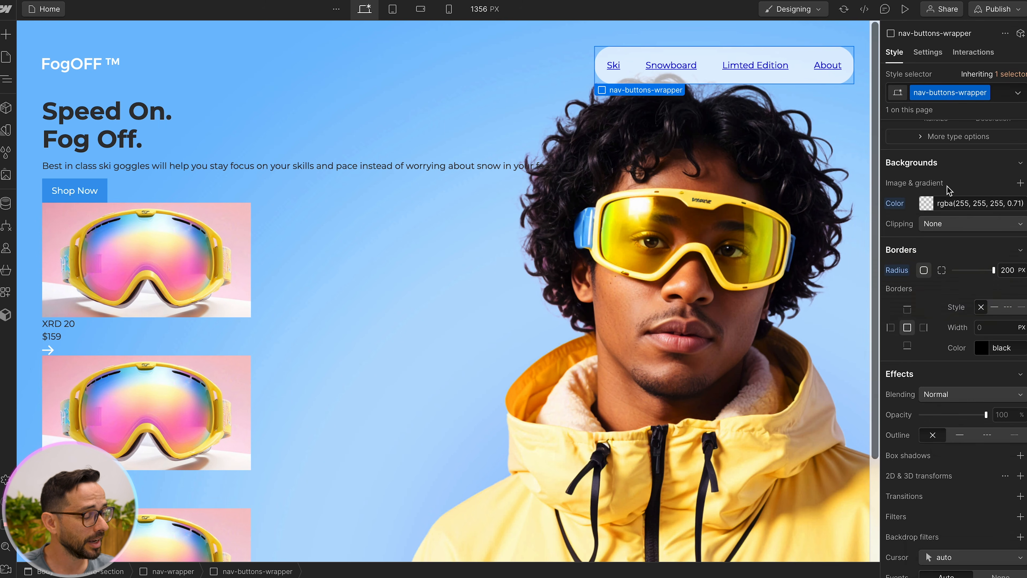
Step: Add a 5 px Blur backdrop filter to nav-buttons-wrapper
scroll(937, 197, down, 2)
scroll(938, 197, down, 1)
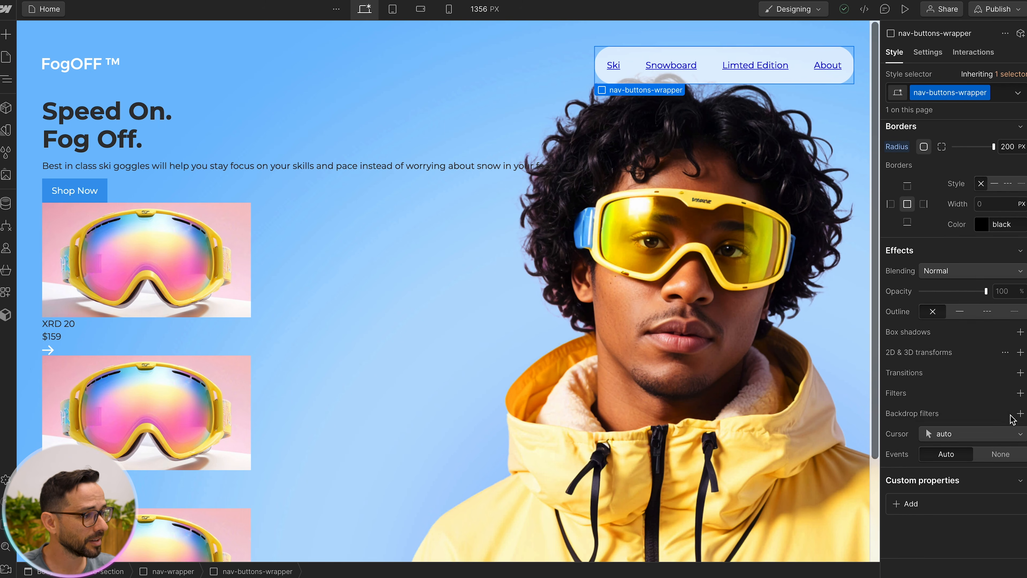
click(1019, 409)
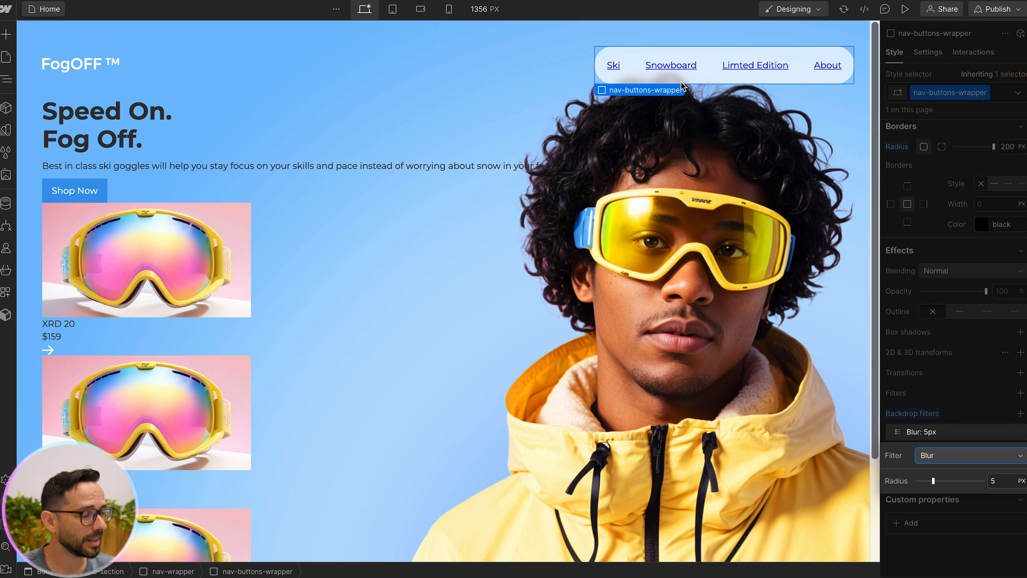
click(571, 82)
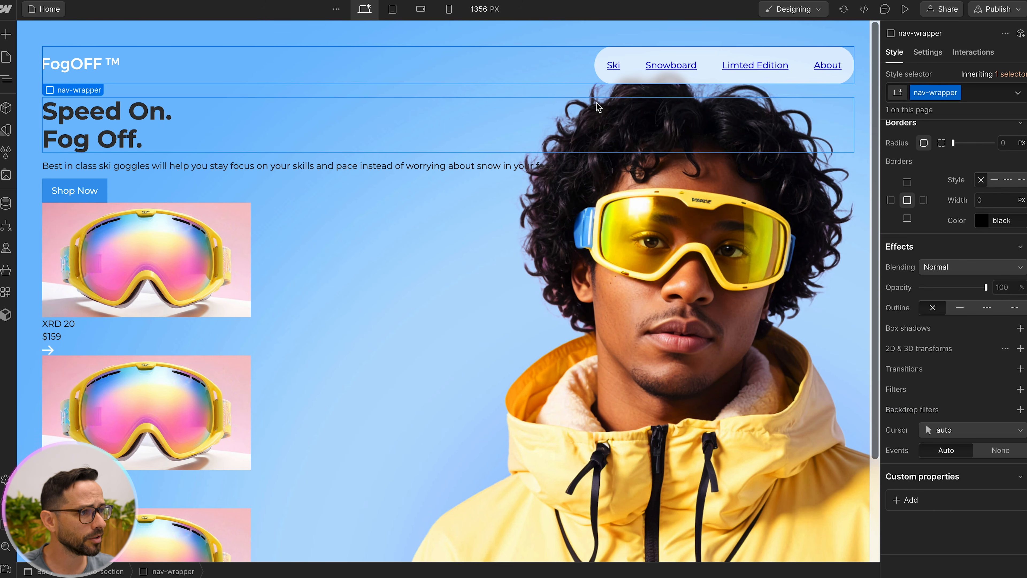
Step: Set nav-buttons-wrapper's left and right padding to 40 px
click(668, 83)
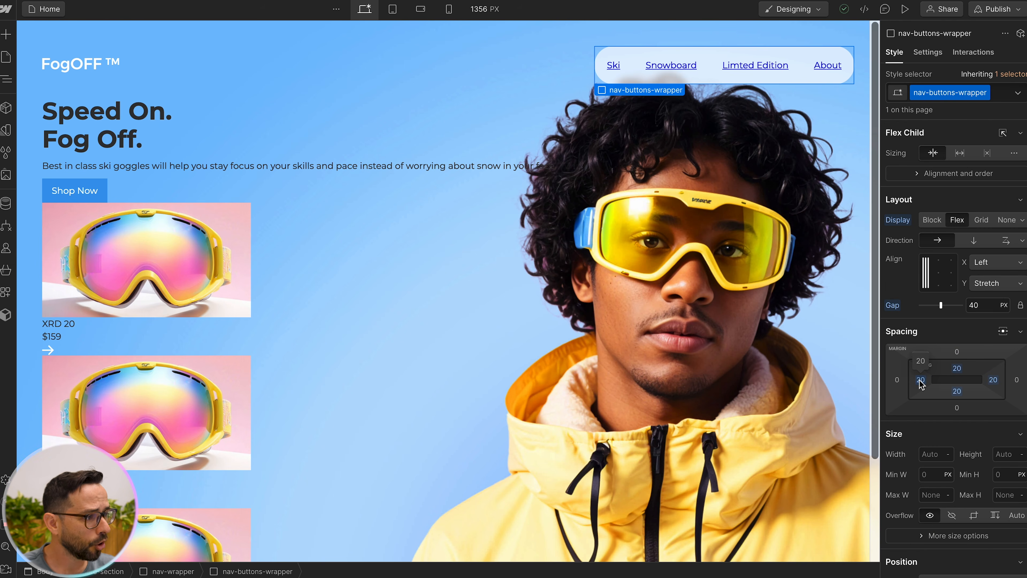
alt+drag(921, 384, 935, 378)
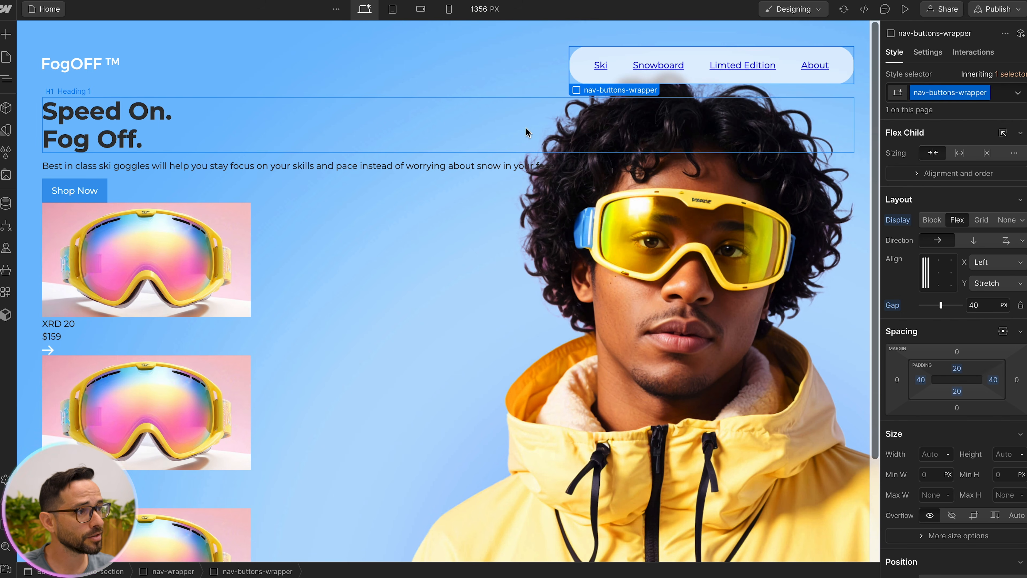
click(525, 150)
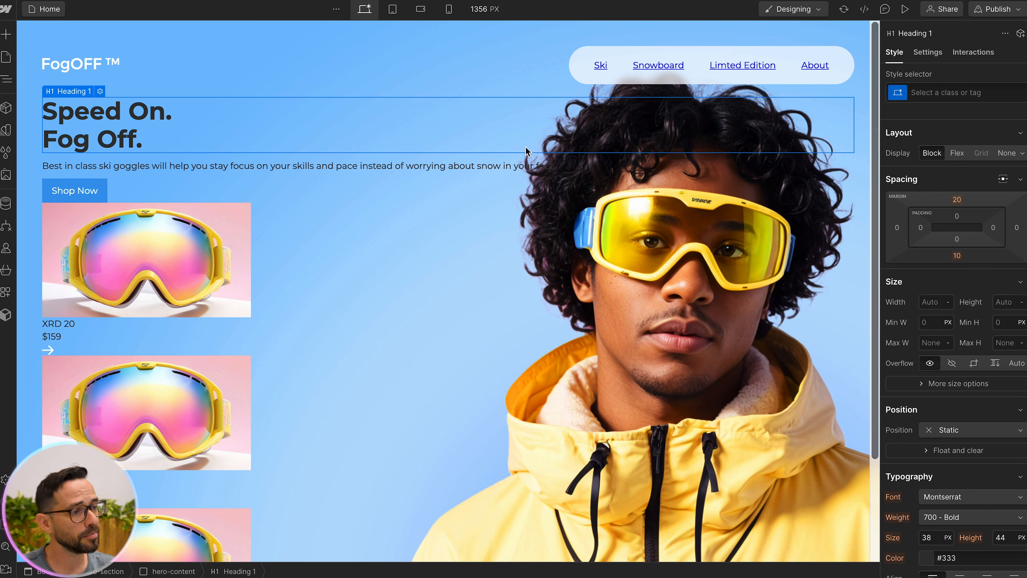
Step: Switch to the Figma design, examine the SKI nav label's text style and copy its fill color's hex code
click(571, 71)
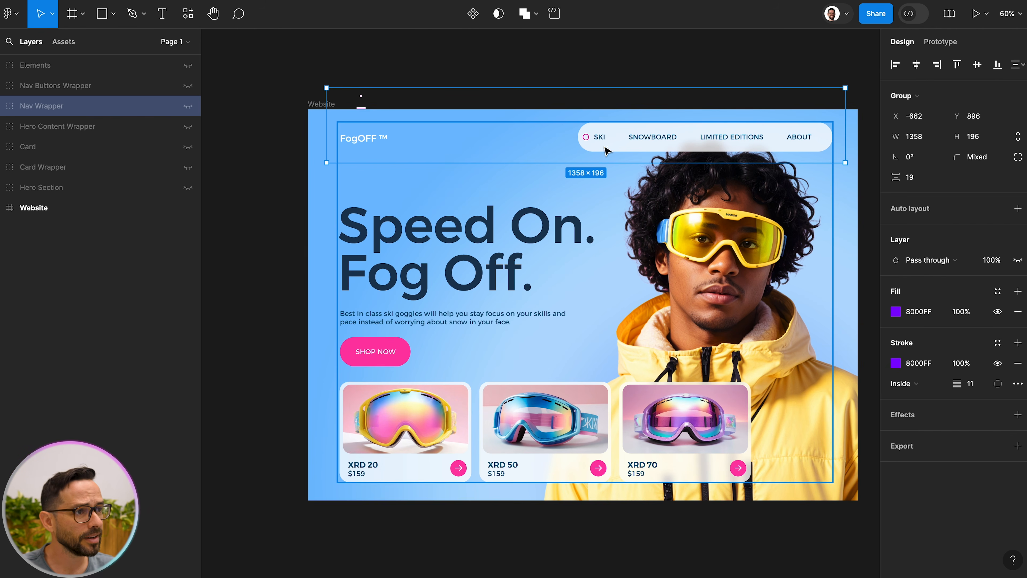
key(shift+0)
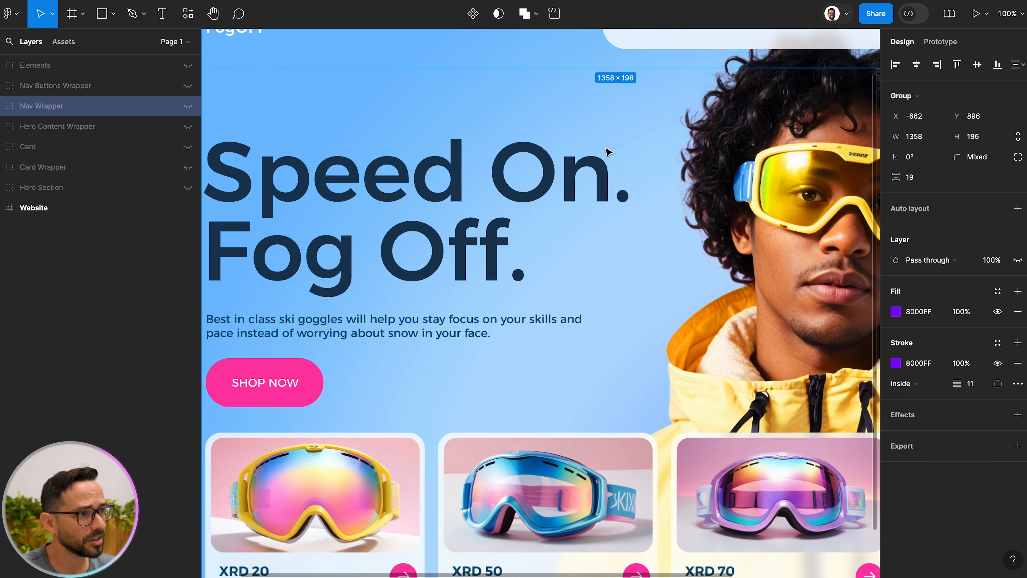
scroll(607, 156, up, 4)
scroll(667, 195, right, 1)
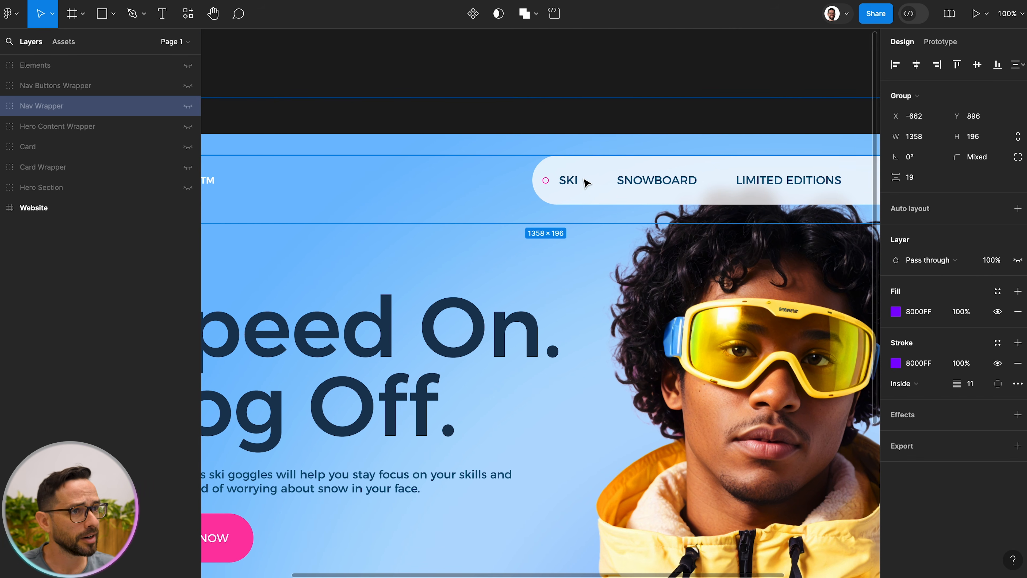
click(573, 184)
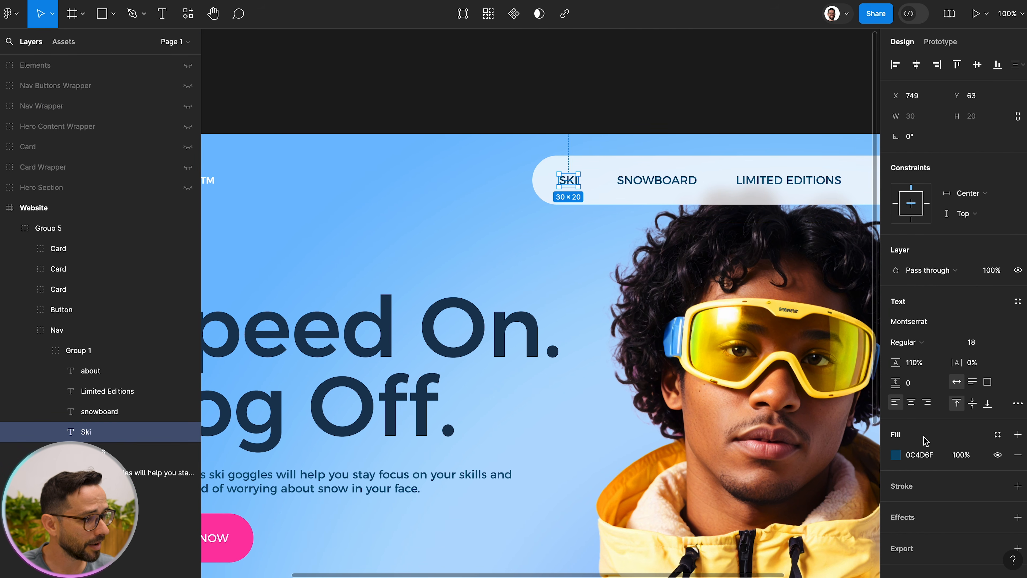
click(937, 458)
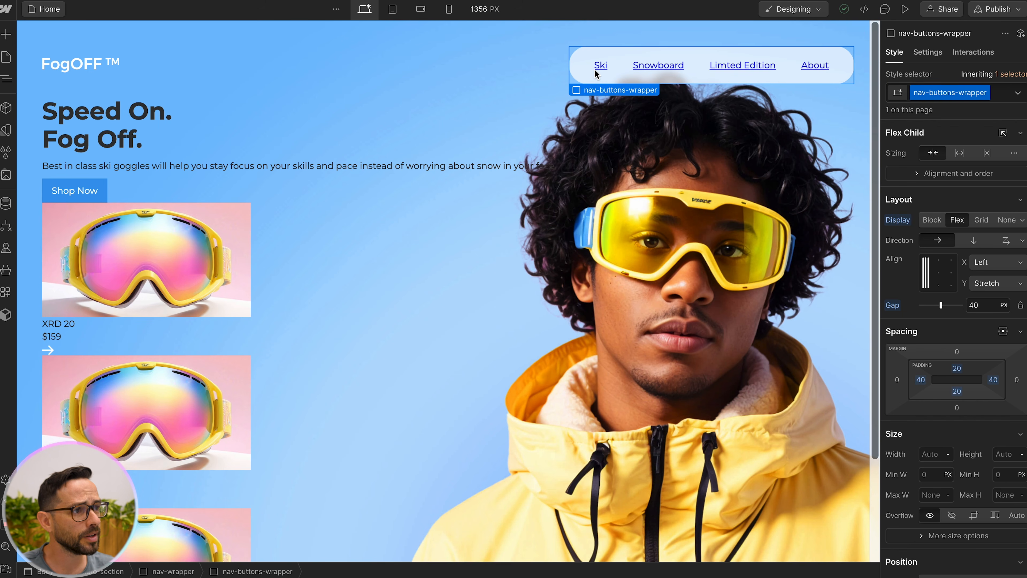
Step: Back in Webflow, give the Ski link a new class named nav-link
click(601, 67)
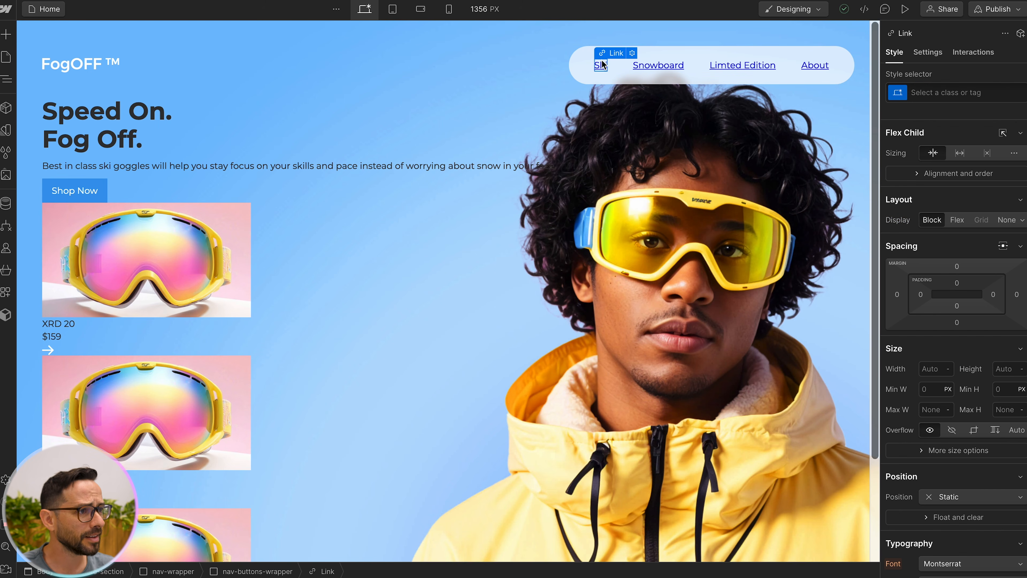
click(949, 94)
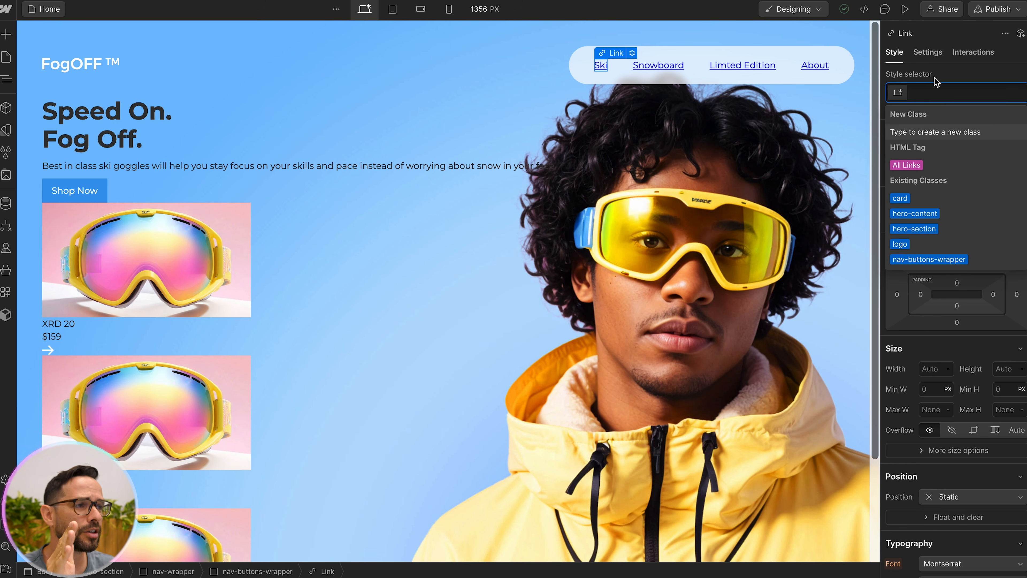
click(943, 92)
click(942, 92)
text(nav-link)
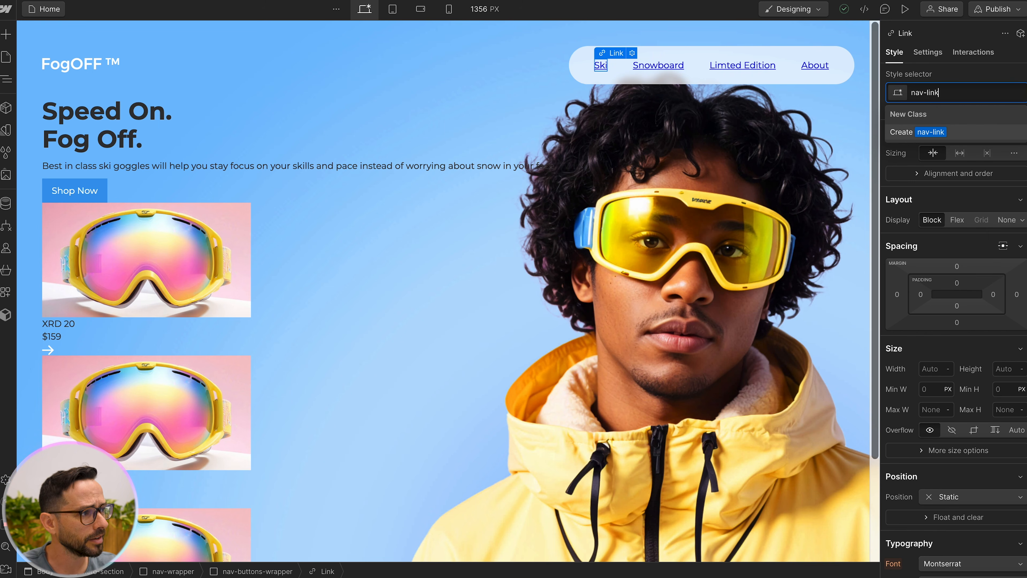
key(Return)
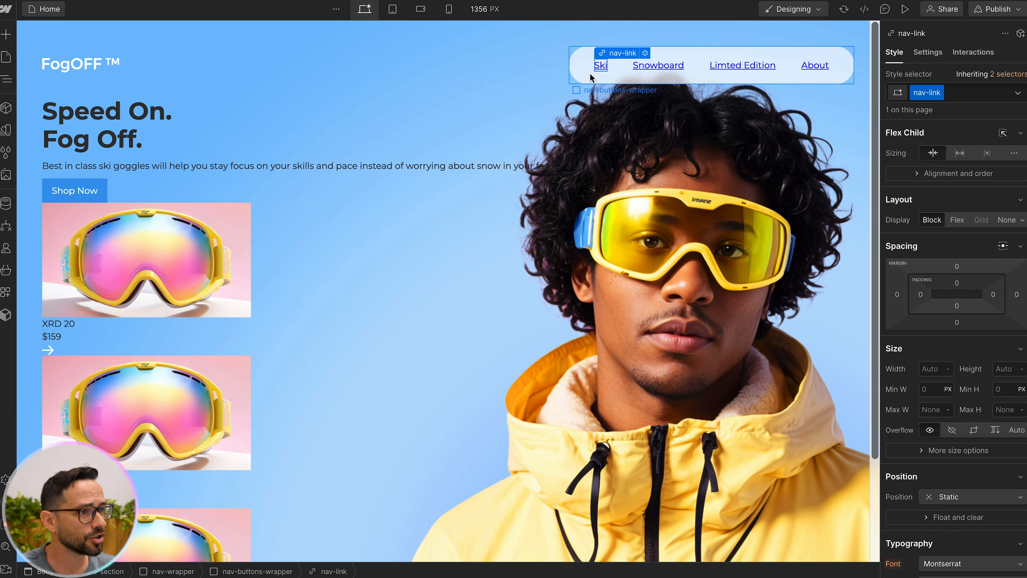
Step: Set nav-link's font size to 18 px and remove its underline decoration
scroll(939, 194, down, 3)
scroll(939, 195, down, 3)
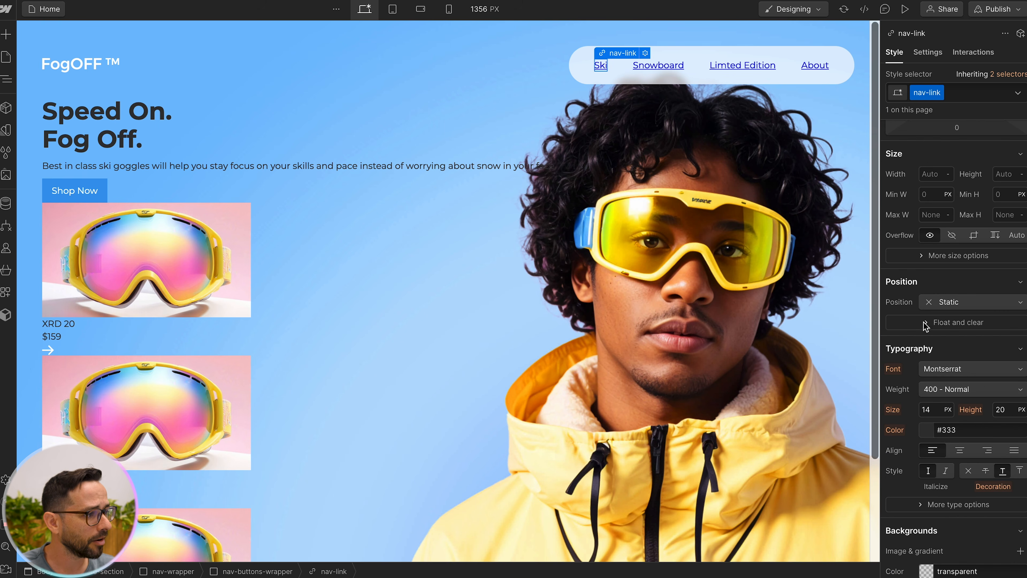
scroll(939, 359, down, 1)
click(930, 388)
text(18)
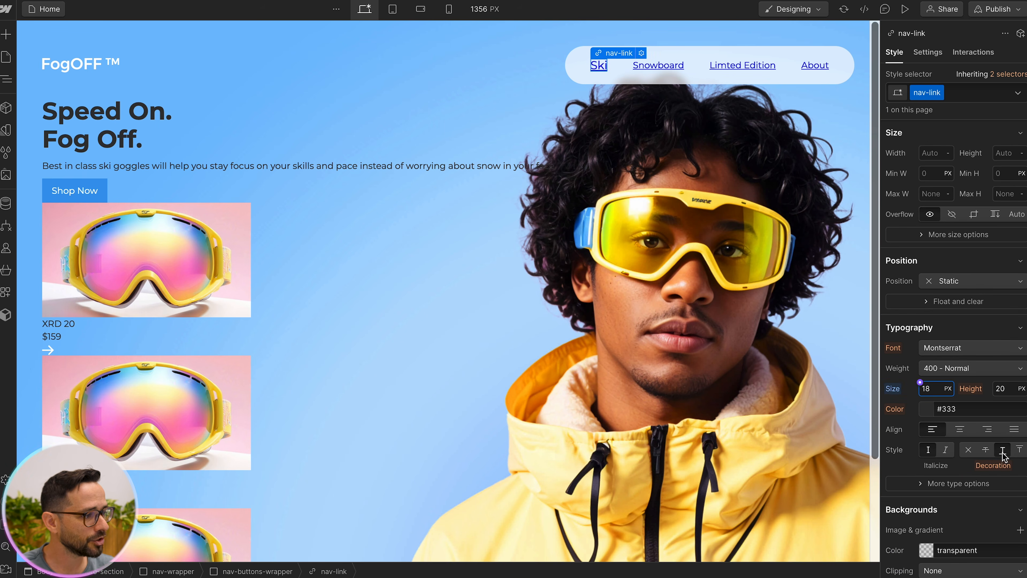
click(969, 450)
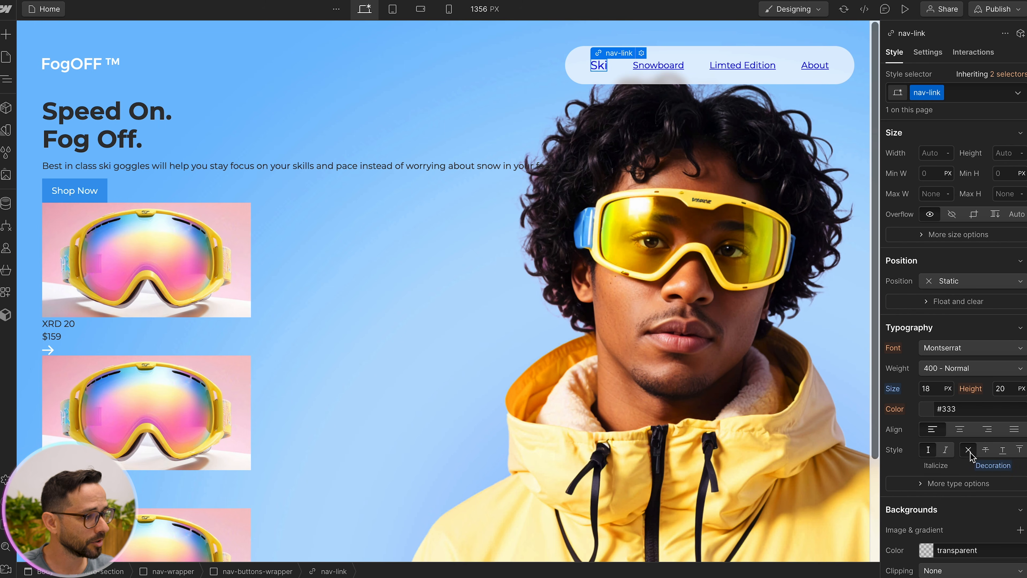
Step: Set nav-link's text capitalization to all uppercase
scroll(971, 451, down, 2)
scroll(969, 444, down, 2)
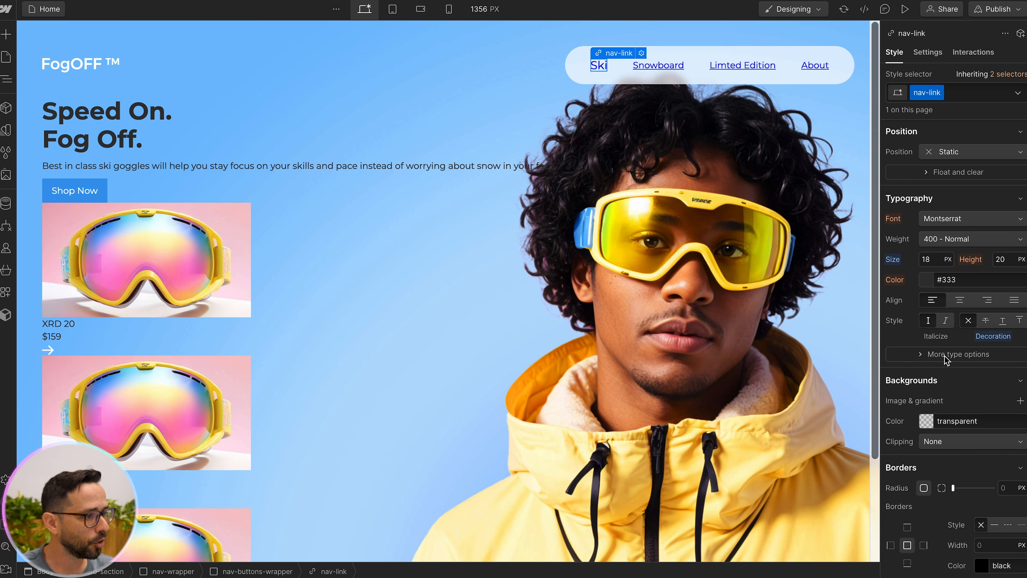
click(948, 354)
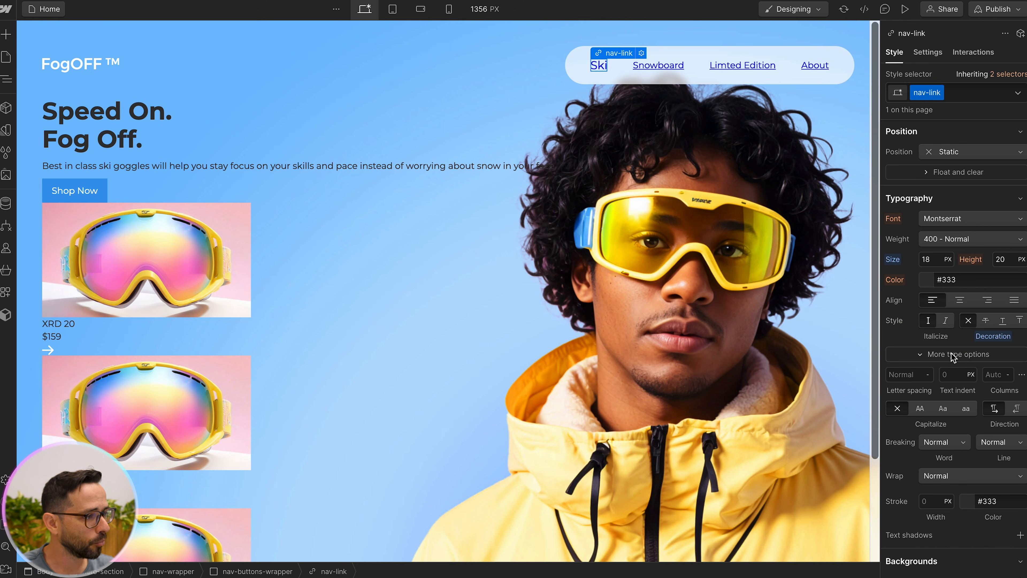
click(921, 410)
Step: Set nav-link's text color to #0C4D6F
scroll(939, 336, up, 1)
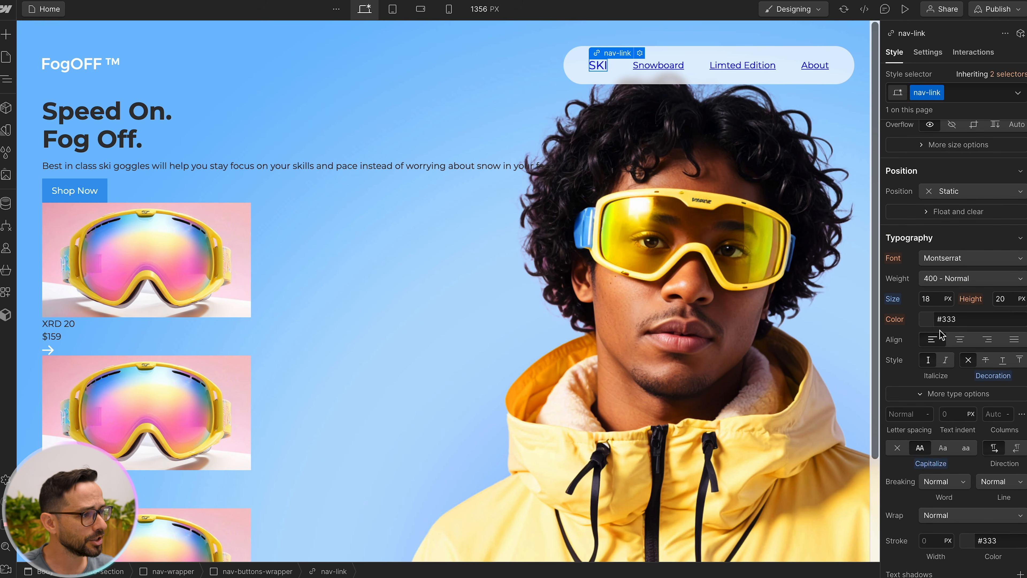
click(929, 321)
drag(950, 384, 971, 355)
click(905, 475)
text(0C4D6F)
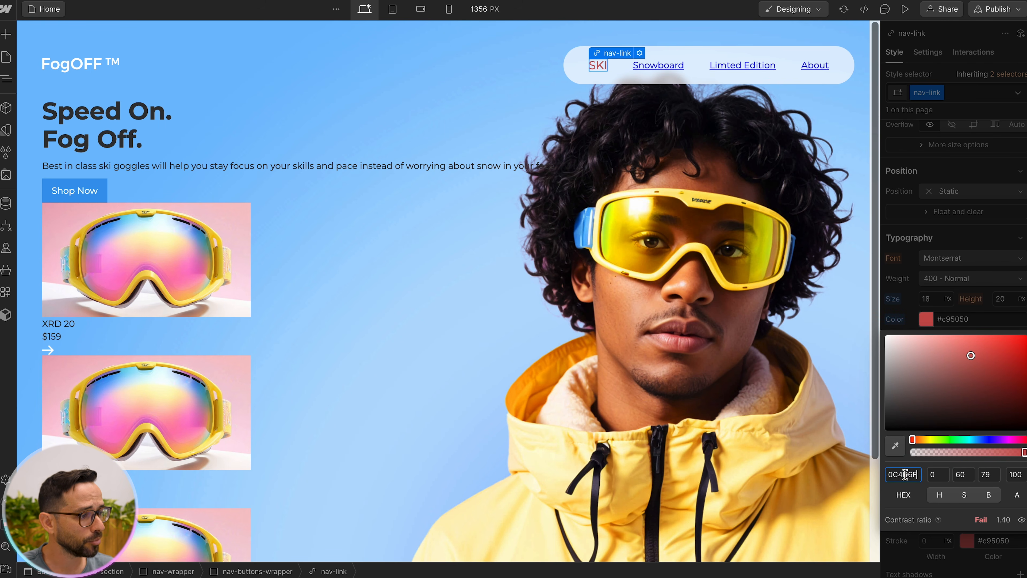
key(Return)
click(930, 318)
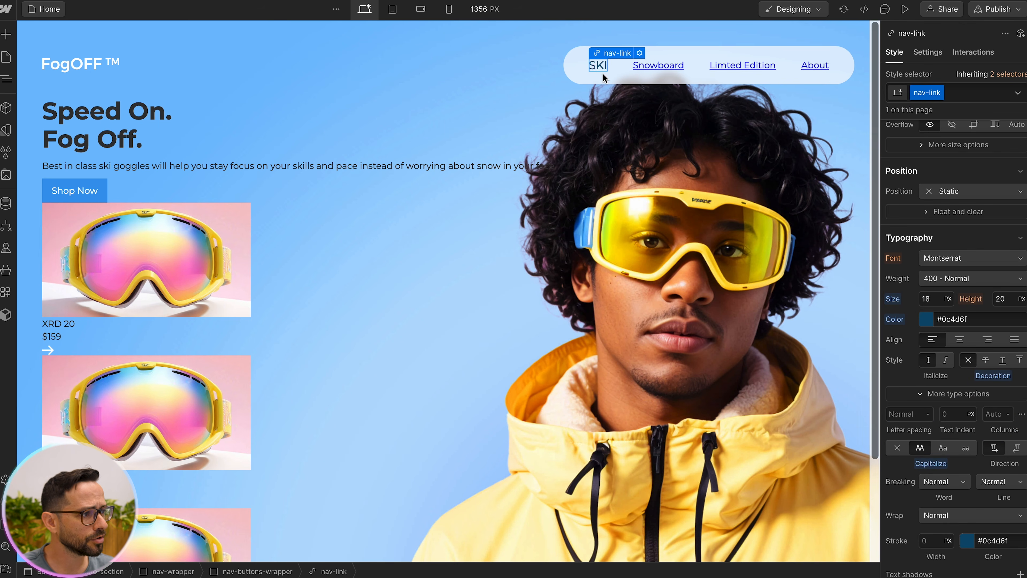
Step: Set nav-link's font weight to 500 - Medium and save its text color as a new variable named Dark Blue
click(934, 279)
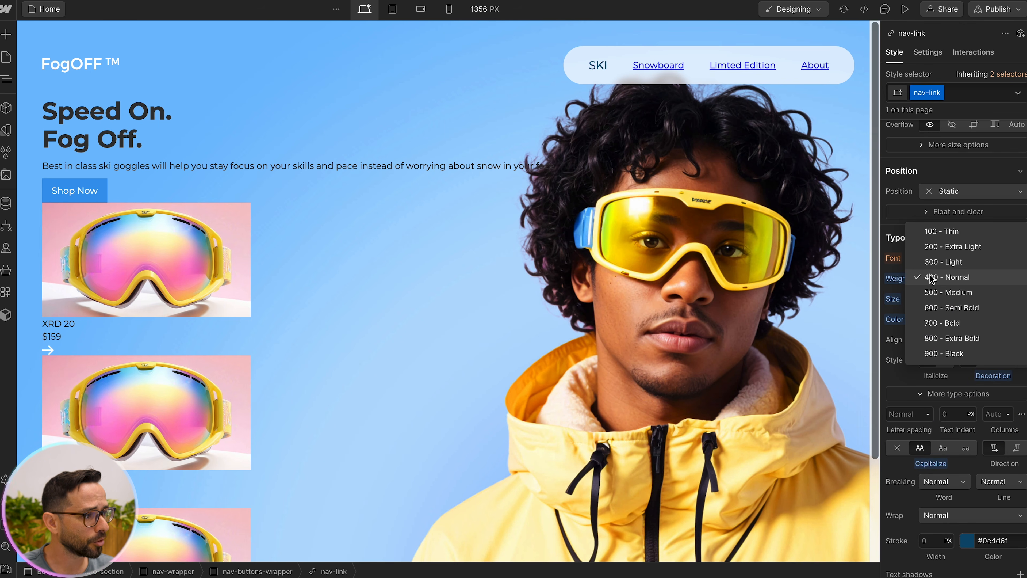
click(939, 292)
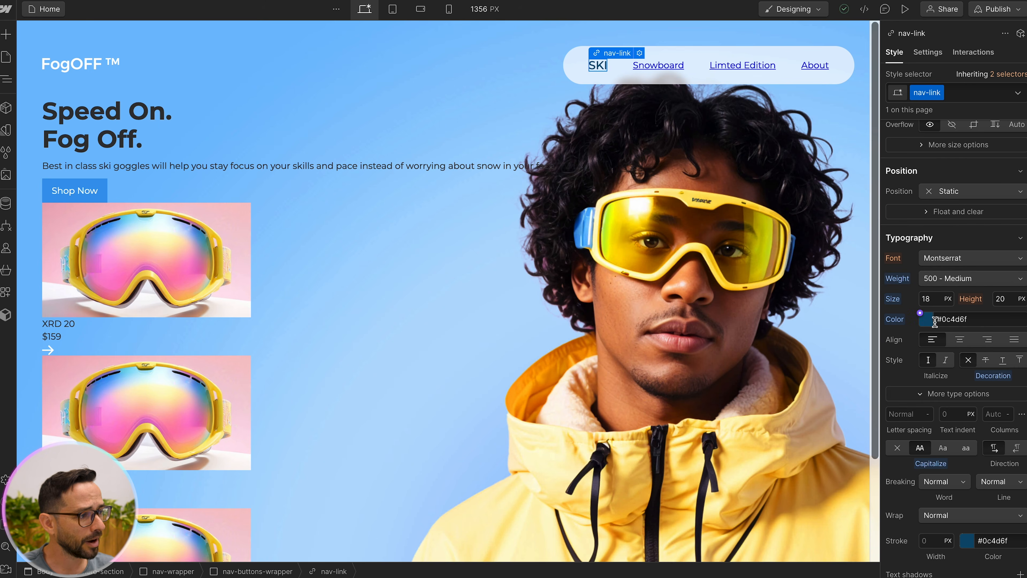
click(935, 321)
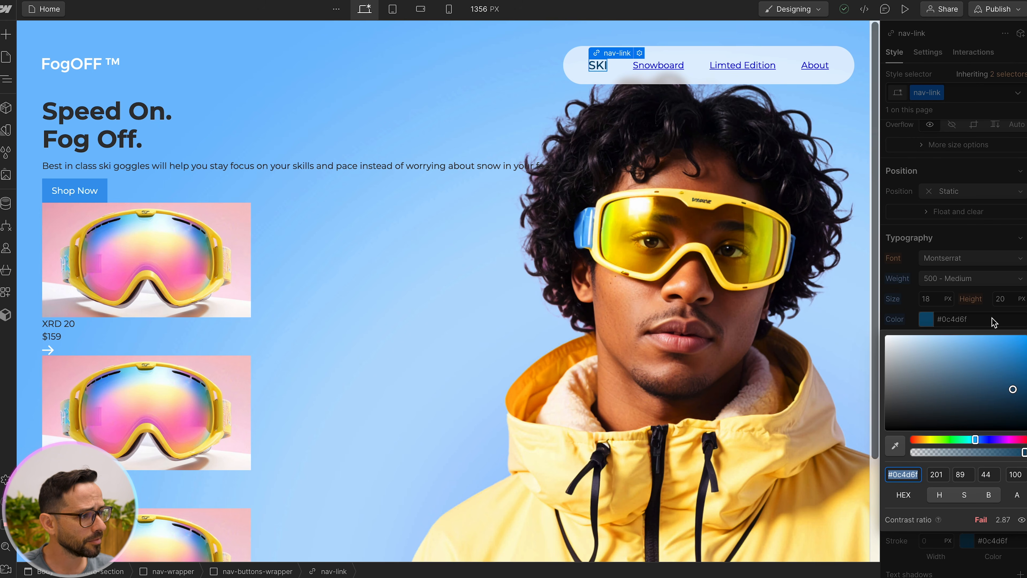
click(947, 323)
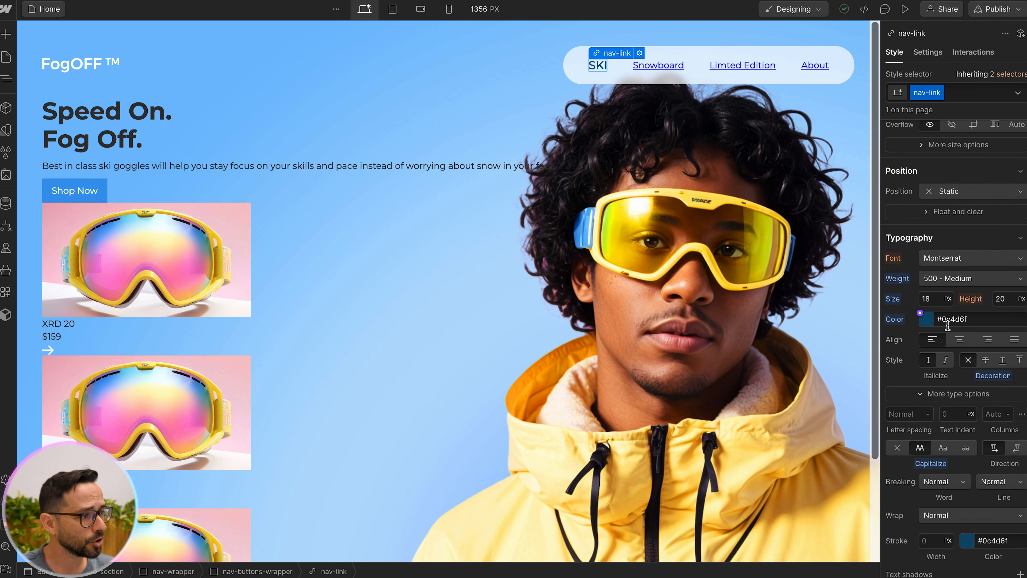
click(920, 313)
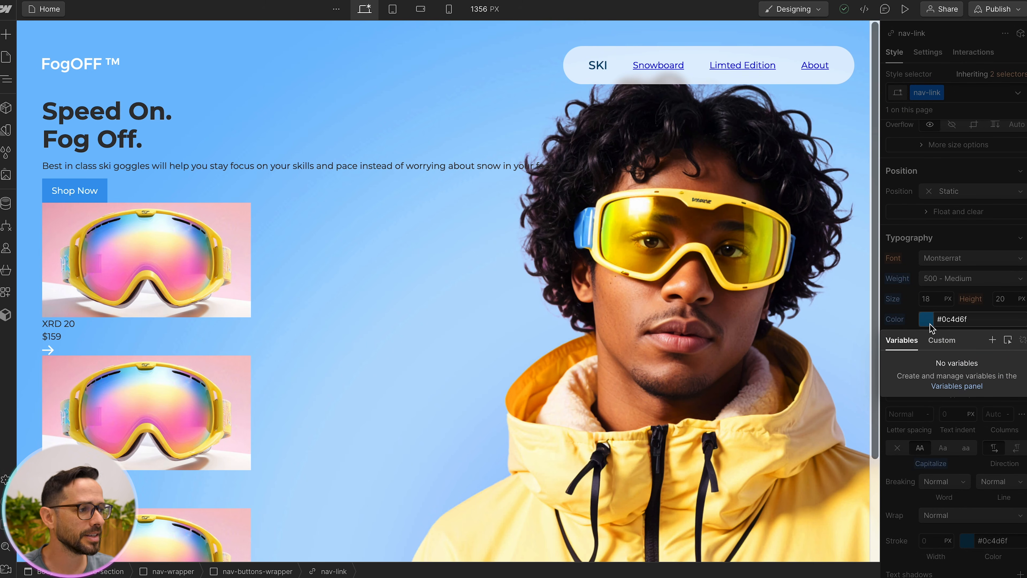
click(992, 340)
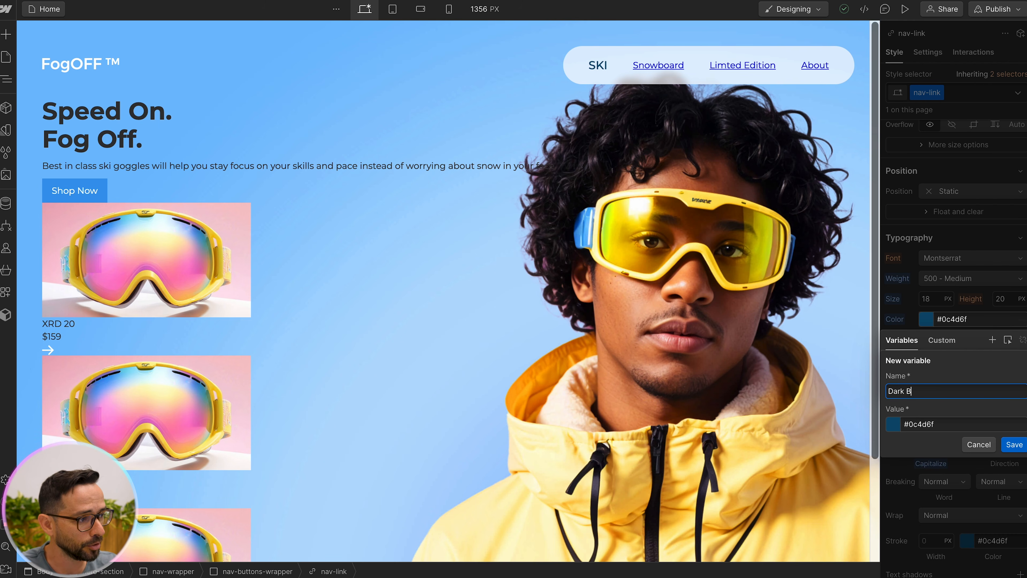
text(Dark Blue)
key(Return)
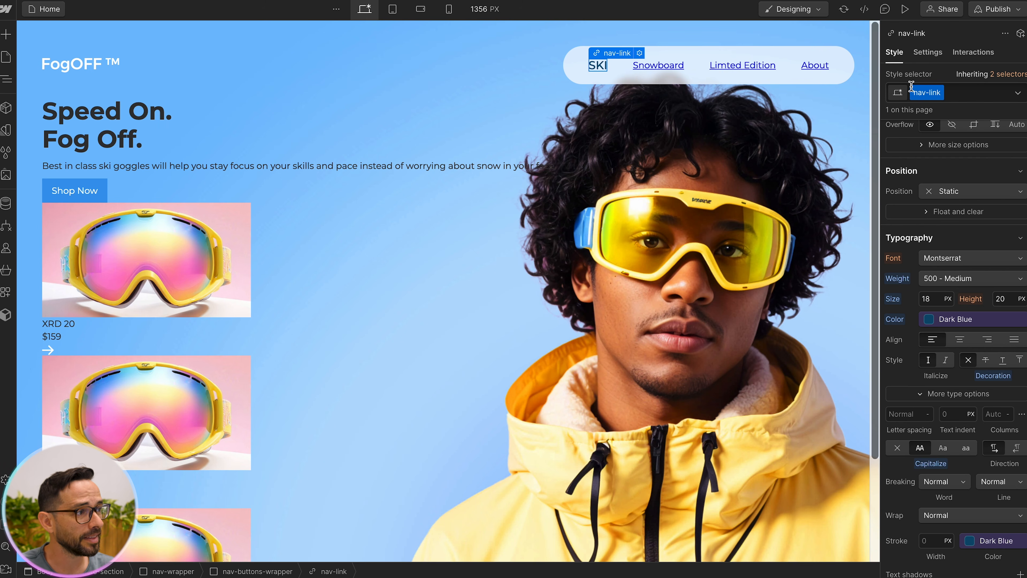
Step: Apply the existing nav-link class to the Snowboard link
click(673, 67)
click(941, 90)
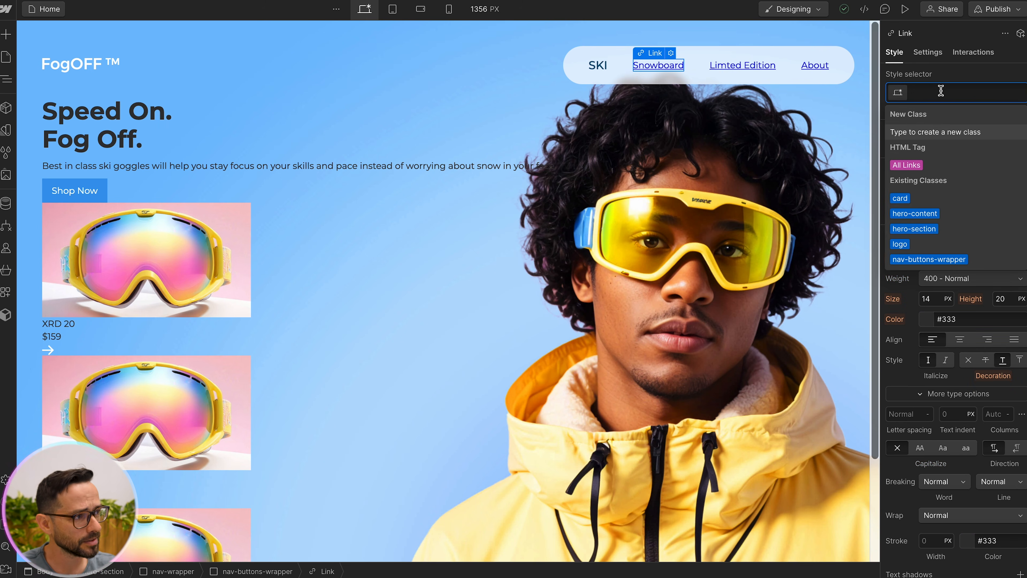
text(nav)
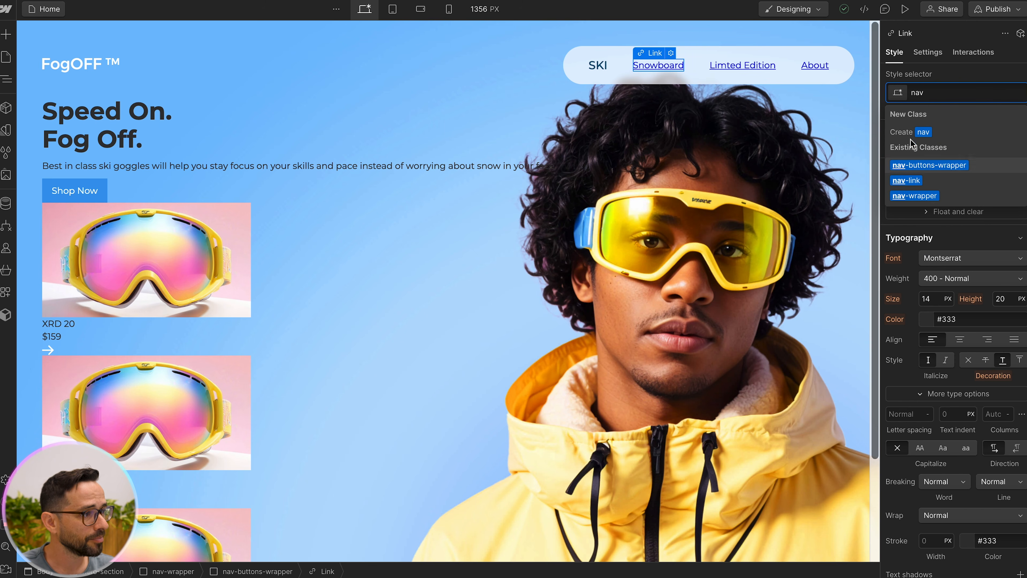
click(906, 181)
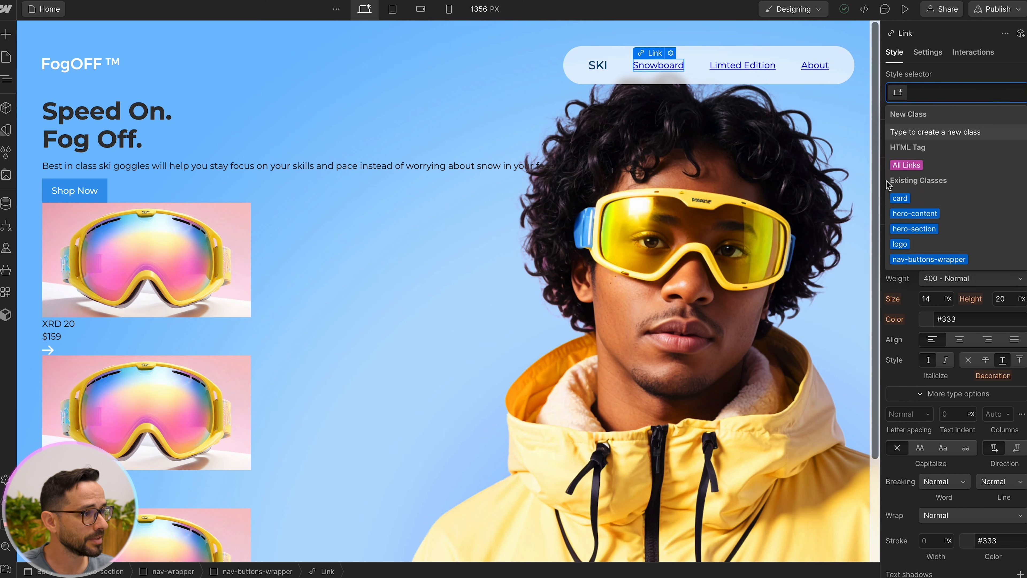
Step: Apply the existing nav-link class to the Limted Edition and About links
click(729, 75)
click(728, 69)
click(983, 92)
text(nav)
click(934, 181)
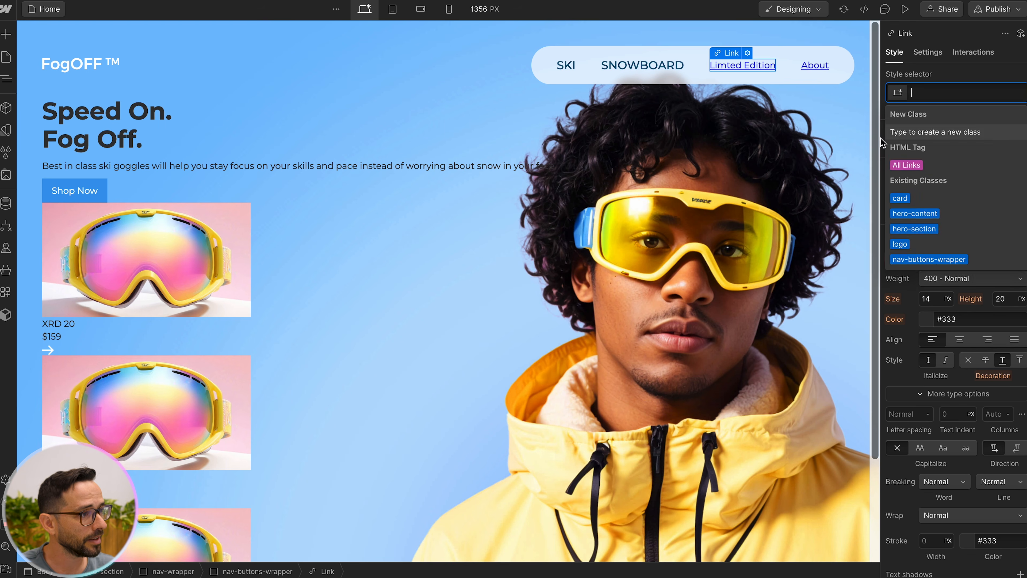
click(827, 68)
click(967, 86)
text(nav)
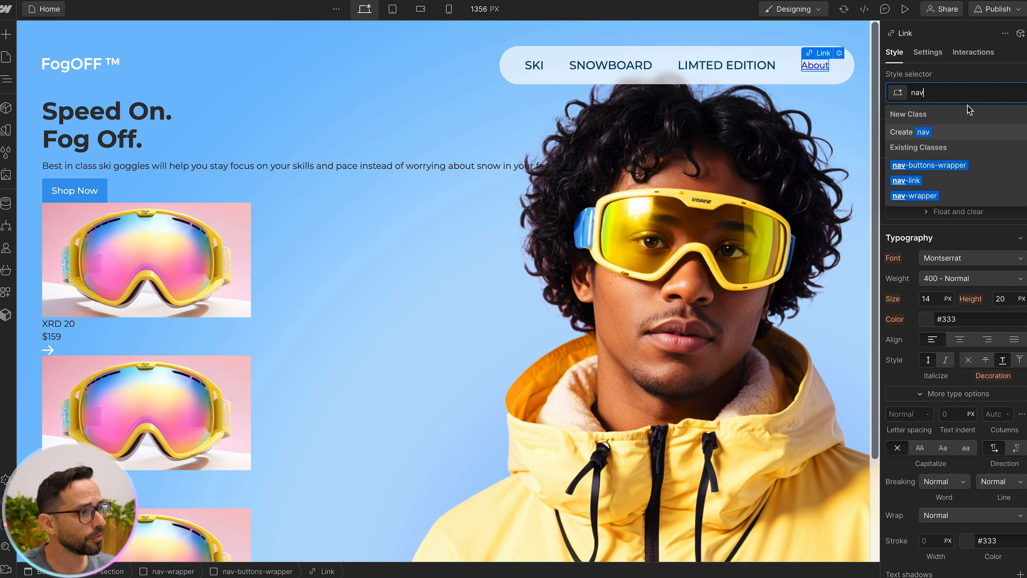
click(906, 180)
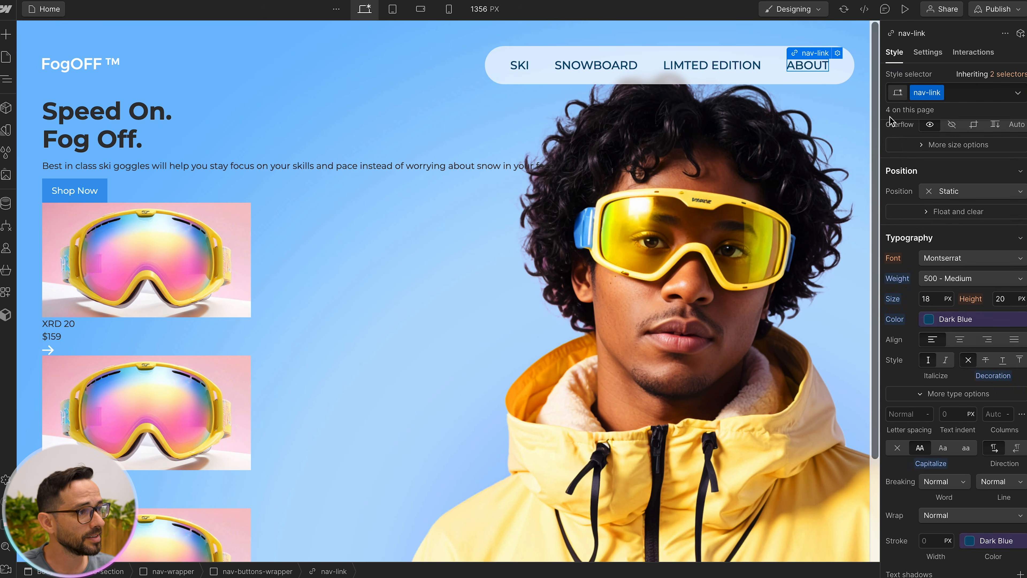
Step: Set the nav-link class's font size to 16 px through the Ski link
click(527, 67)
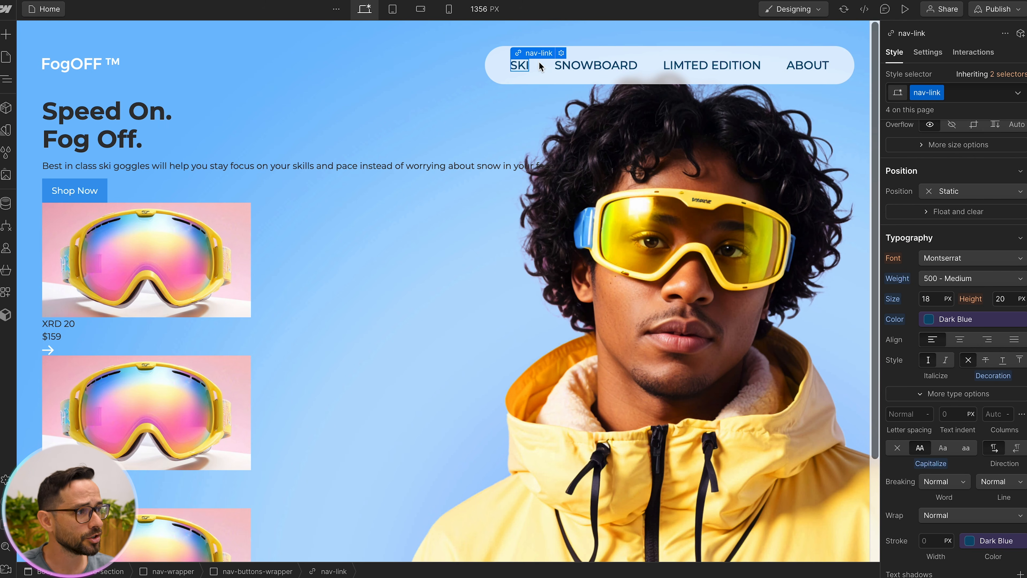
click(939, 299)
text(16)
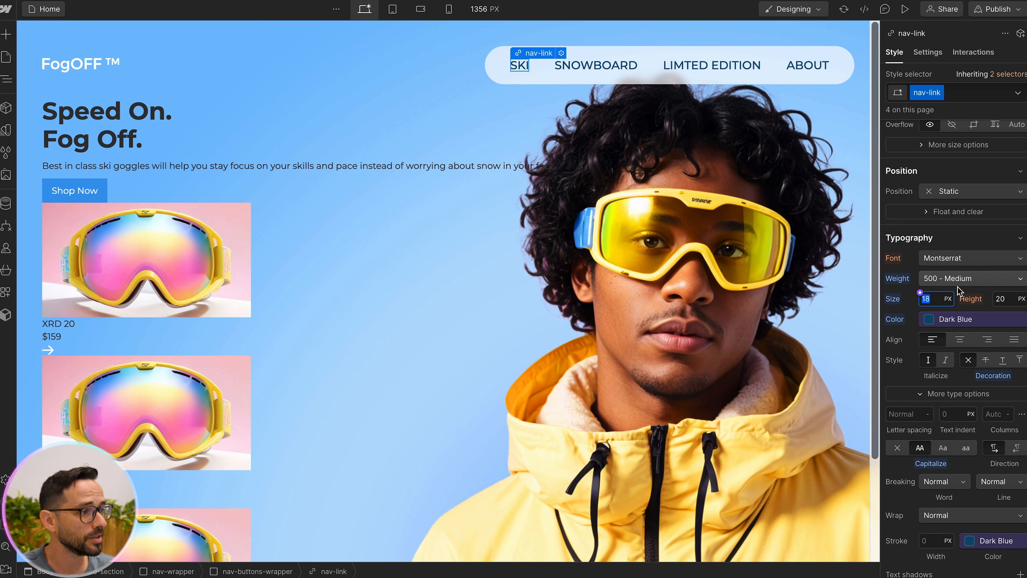
key(Return)
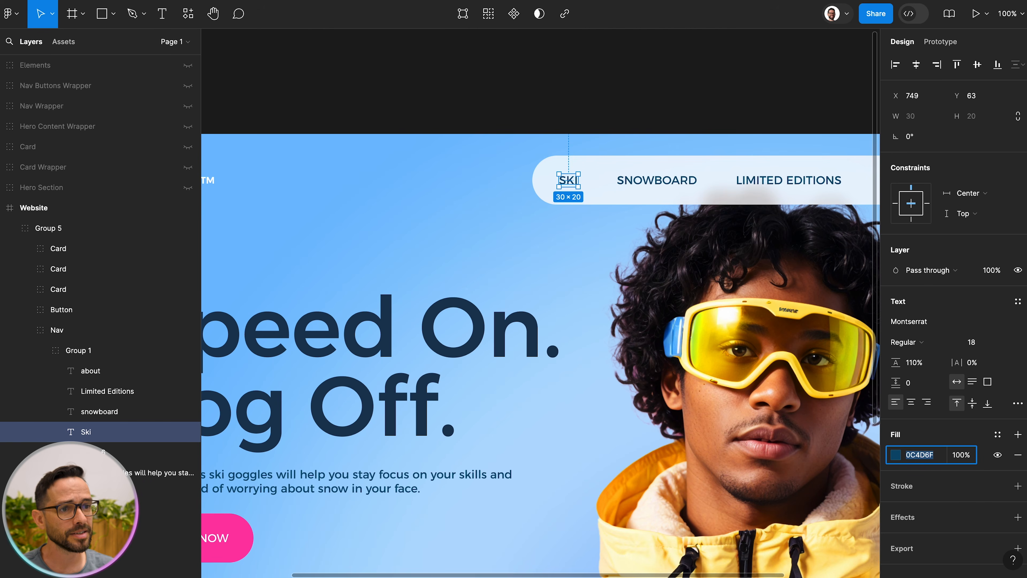
Step: Switch to Figma and select the Speed On. Fog Off. heading to check its text styling
click(275, 269)
key(super+minus)
scroll(279, 310, left, 2)
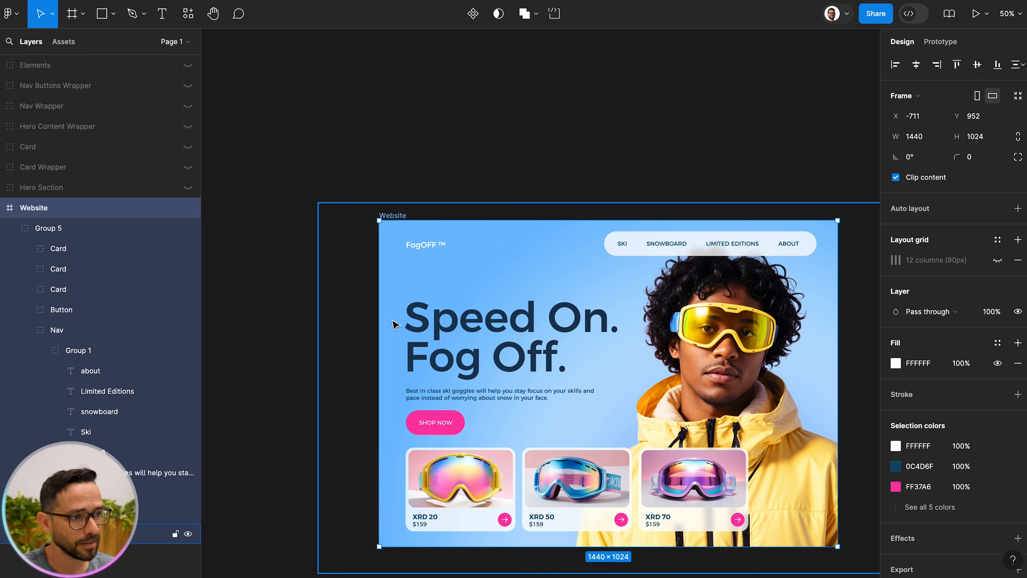
click(442, 329)
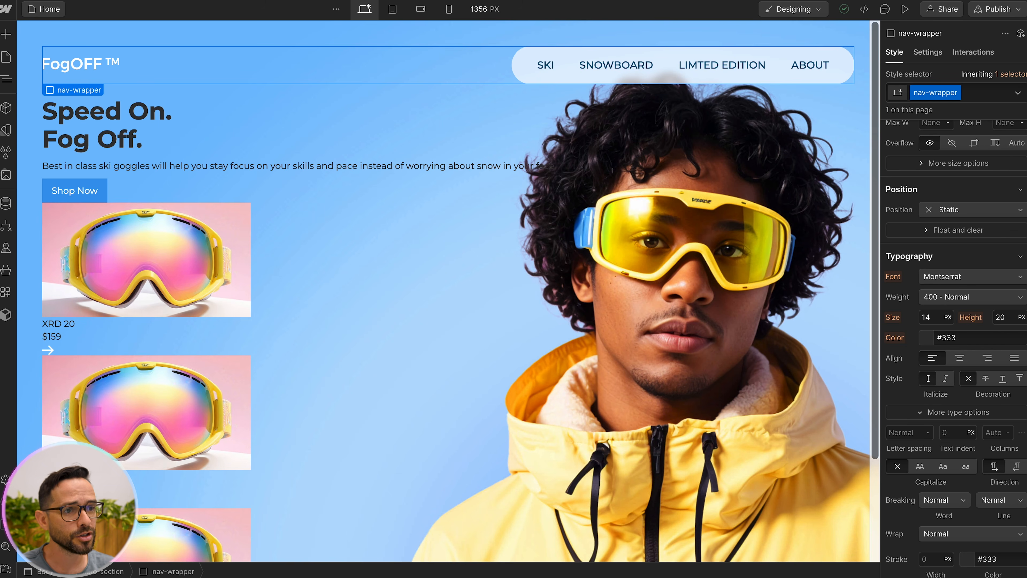
Step: Back in Webflow, target the All H1 Headings tag from the hero heading and set its text color to the Dark Blue variable
click(77, 126)
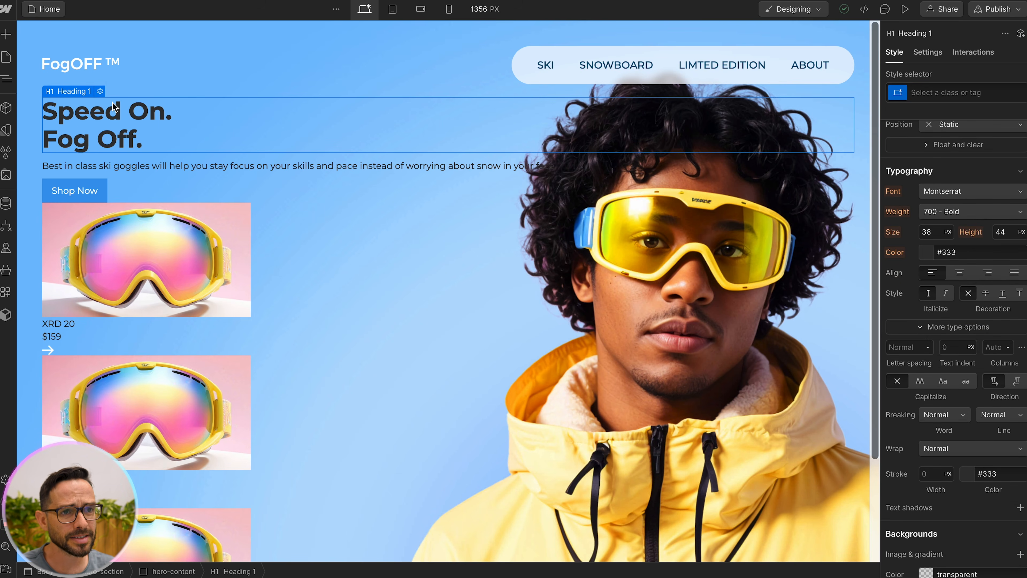
click(930, 100)
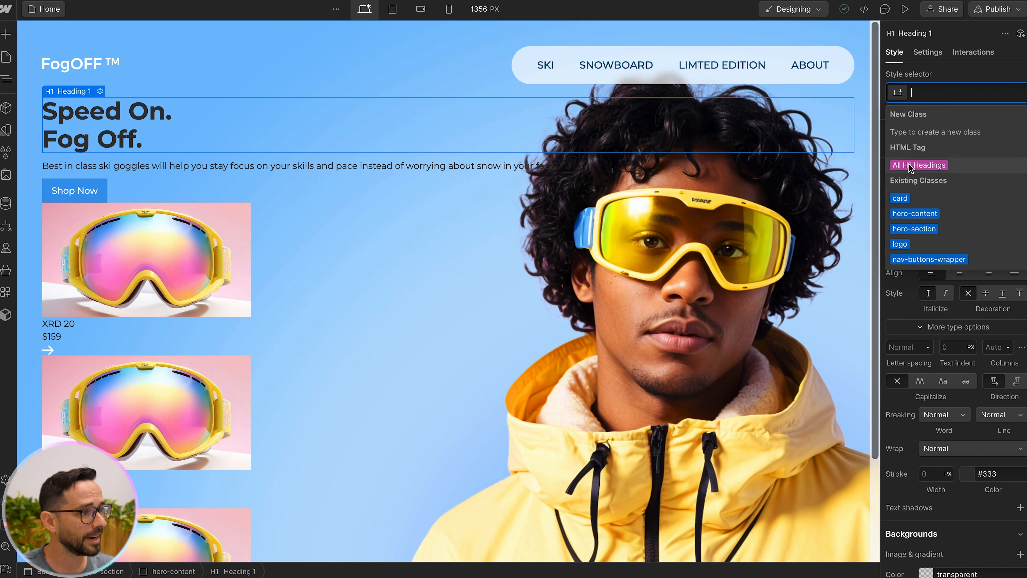
click(923, 169)
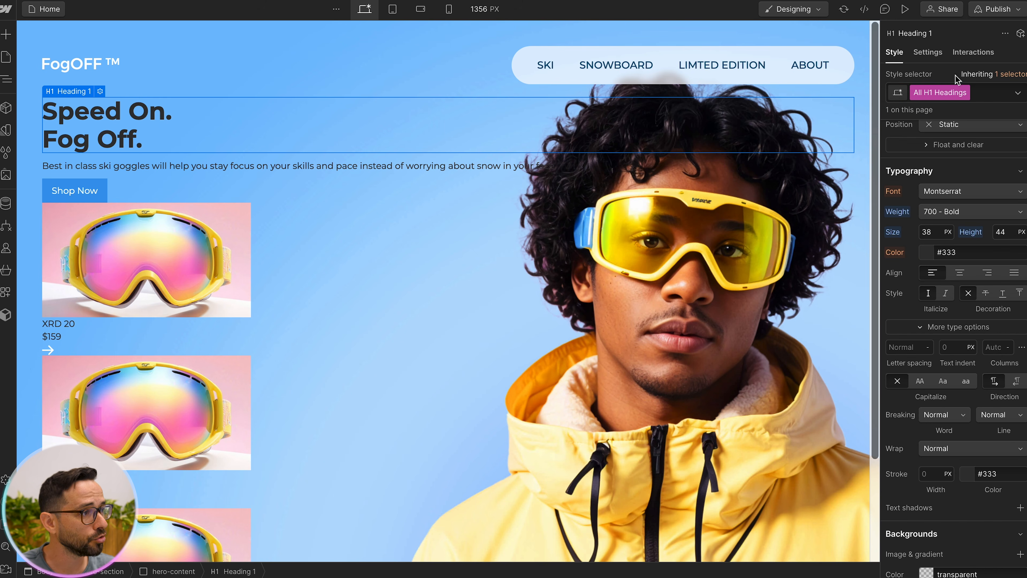
scroll(964, 218, up, 4)
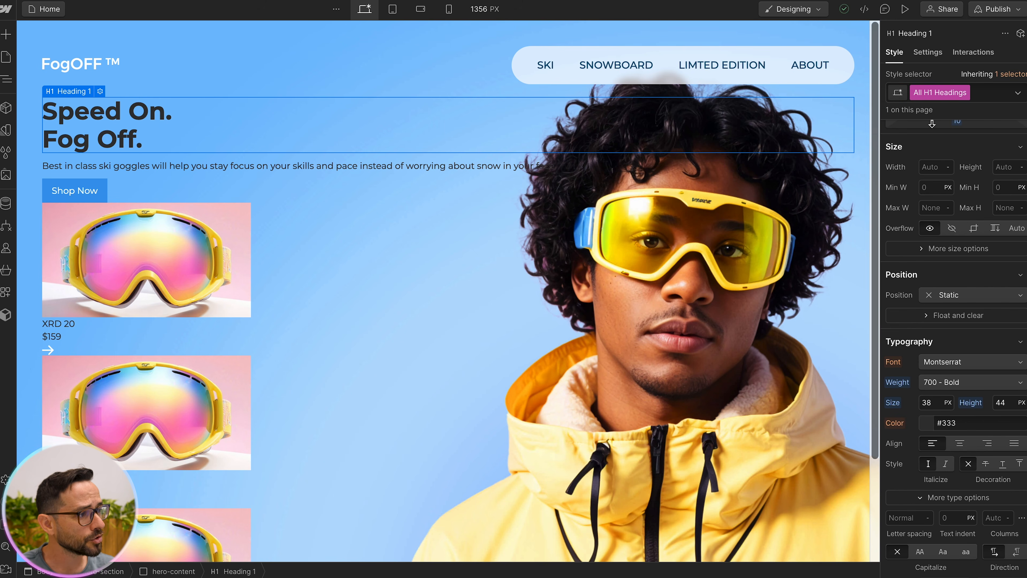
scroll(930, 284, down, 2)
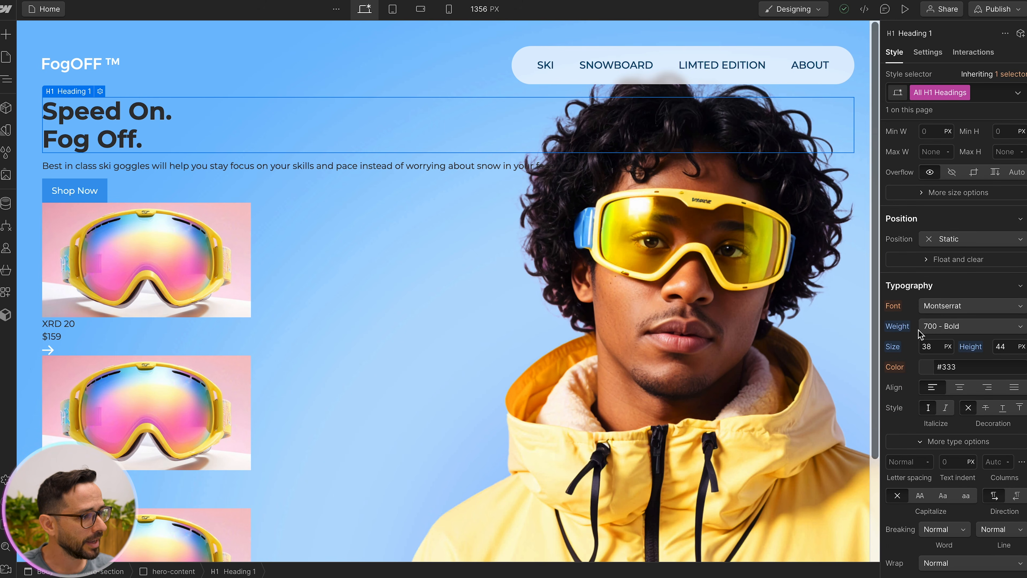
click(925, 363)
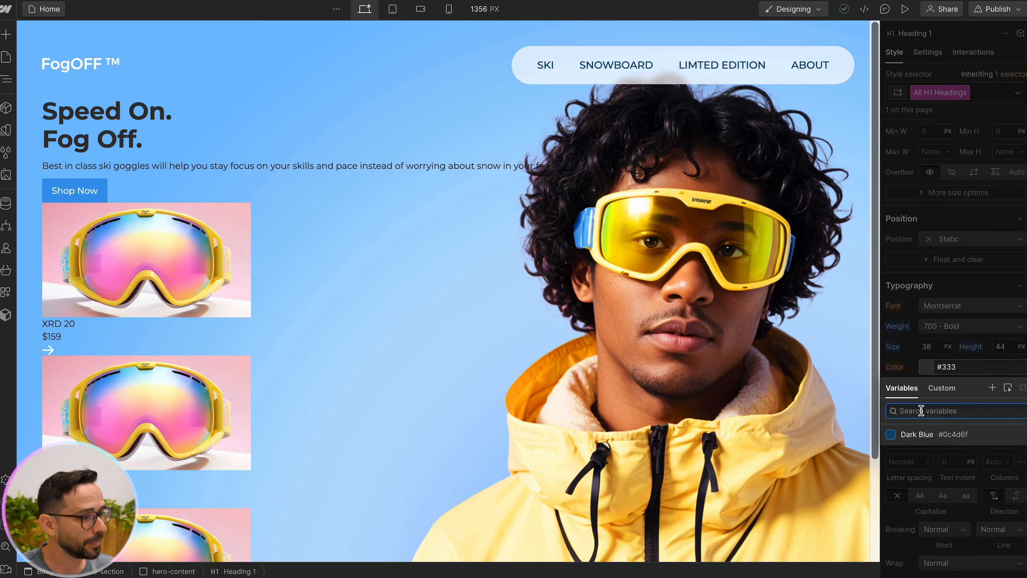
click(922, 435)
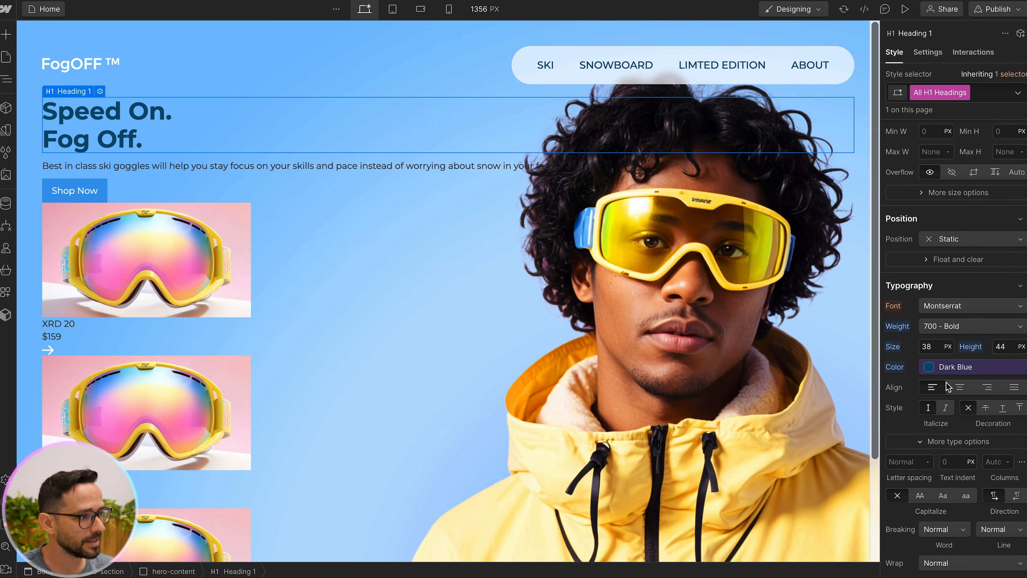
Step: Set the All H1 Headings weight to 600 - Semi Bold and the font size to 120 px
click(946, 332)
click(951, 309)
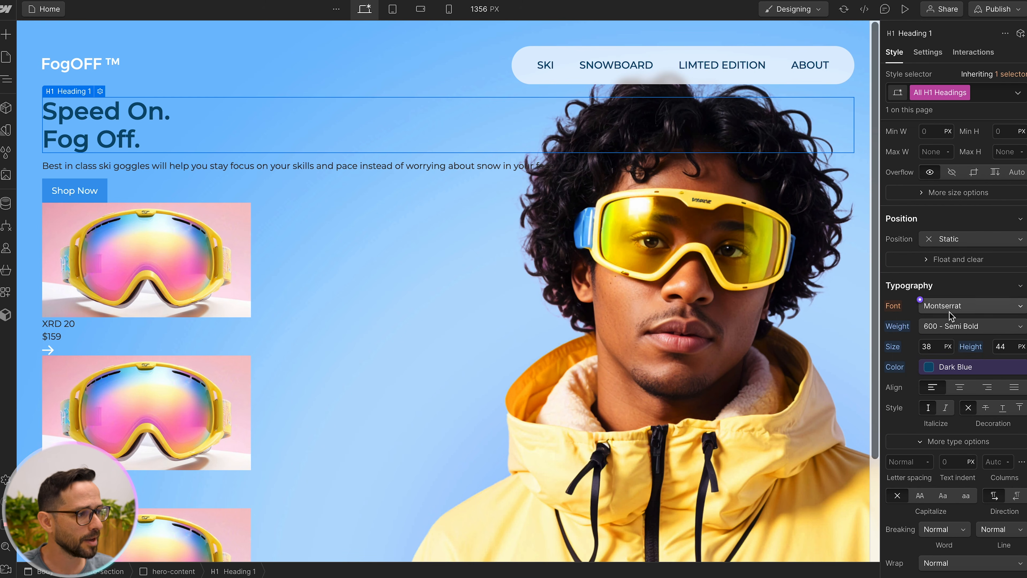
click(936, 346)
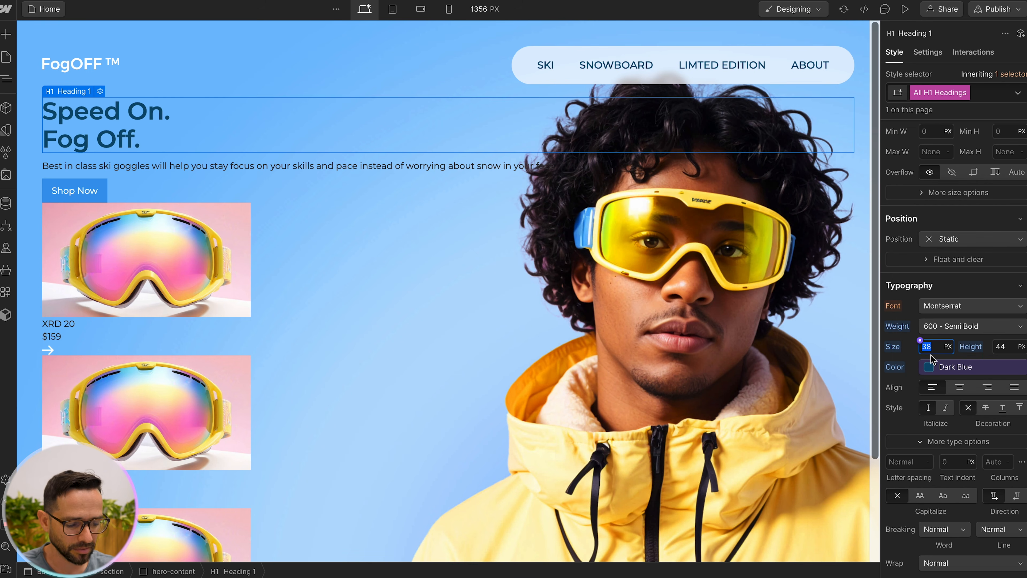
text(130)
key(Return)
text(120)
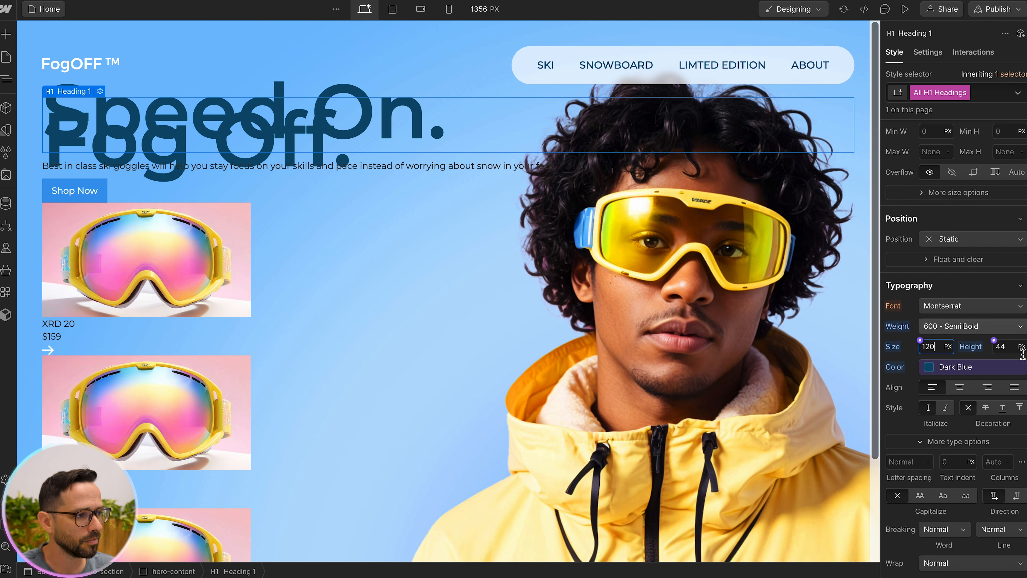
Step: Adjust the All H1 Headings line height to 121 px
click(1002, 347)
text(70)
key(shift+Up)
key(shift+Up)
key(shift+Up)
key(shift+Up)
key(shift+Up)
key(shift+Up)
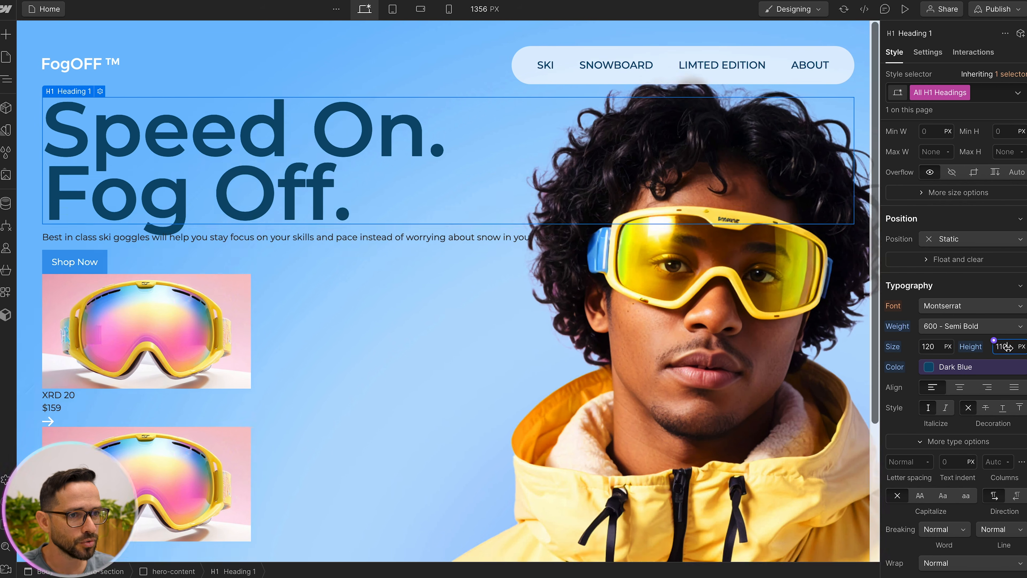
key(shift+Down)
key(shift+Down)
key(shift+Up)
key(Up)
key(Up)
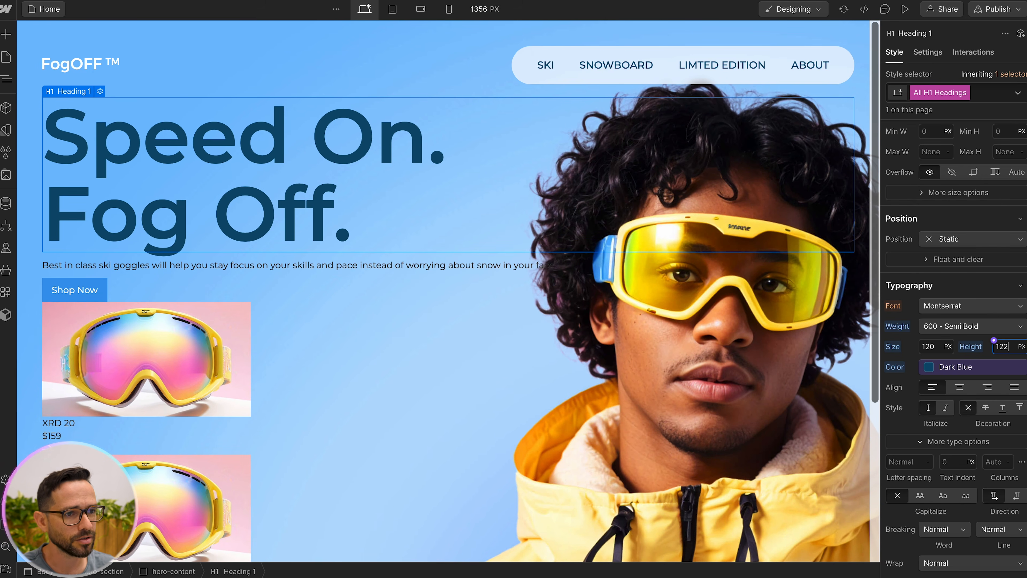
key(Down)
Step: Select the hero paragraph, and switch to Figma to examine the matching text's styling and the hero-content wrapper around it
click(169, 273)
click(161, 265)
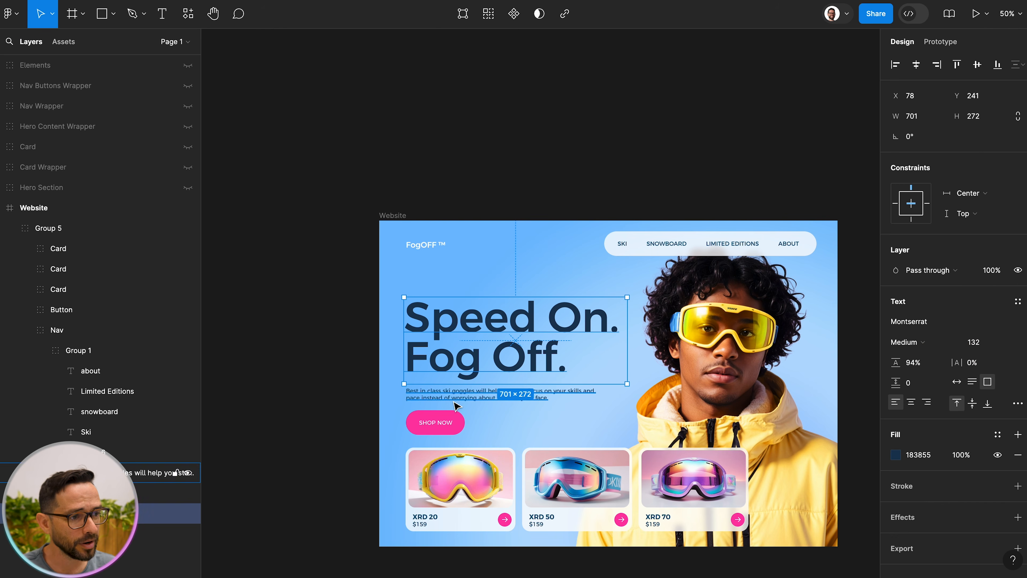
key(Escape)
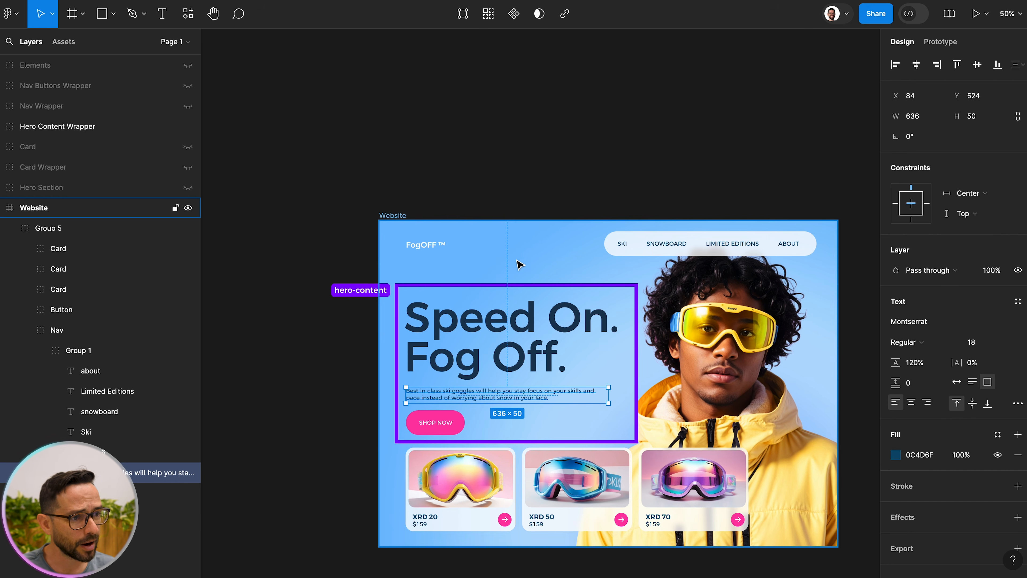
scroll(333, 330, right, 2)
key(super+=)
scroll(348, 364, left, 2)
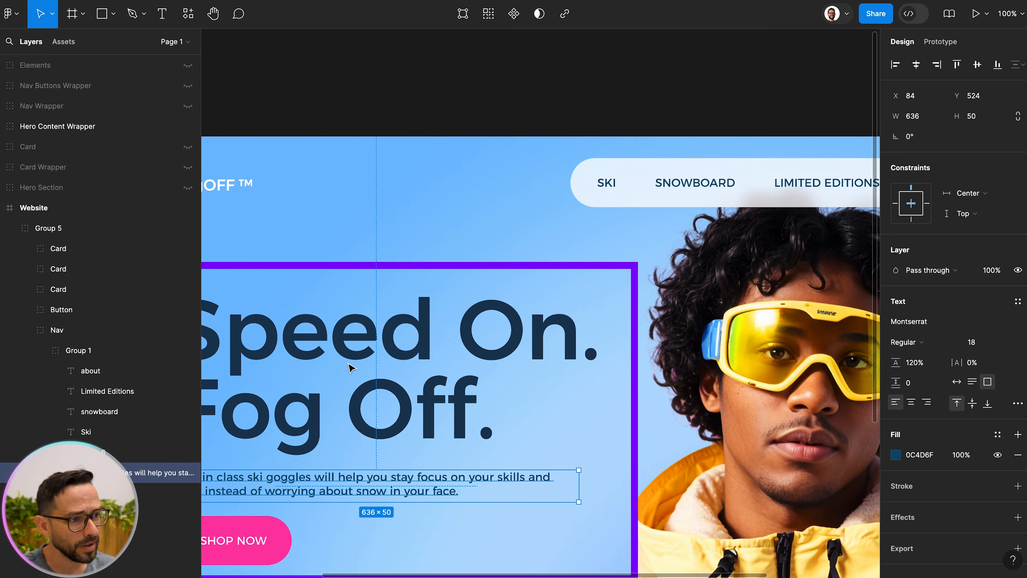
scroll(349, 367, left, 3)
scroll(349, 366, down, 2)
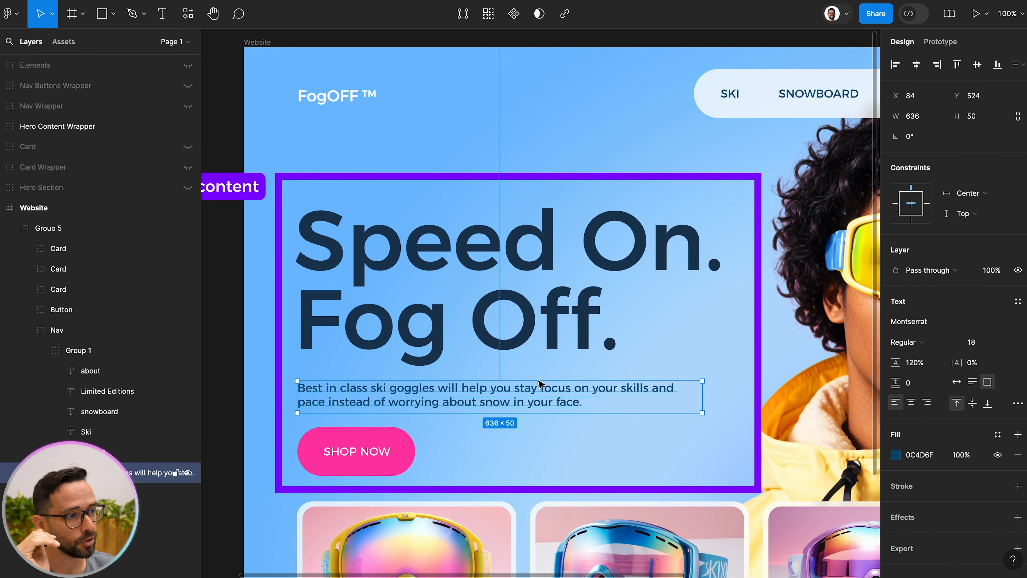
key(super+minus)
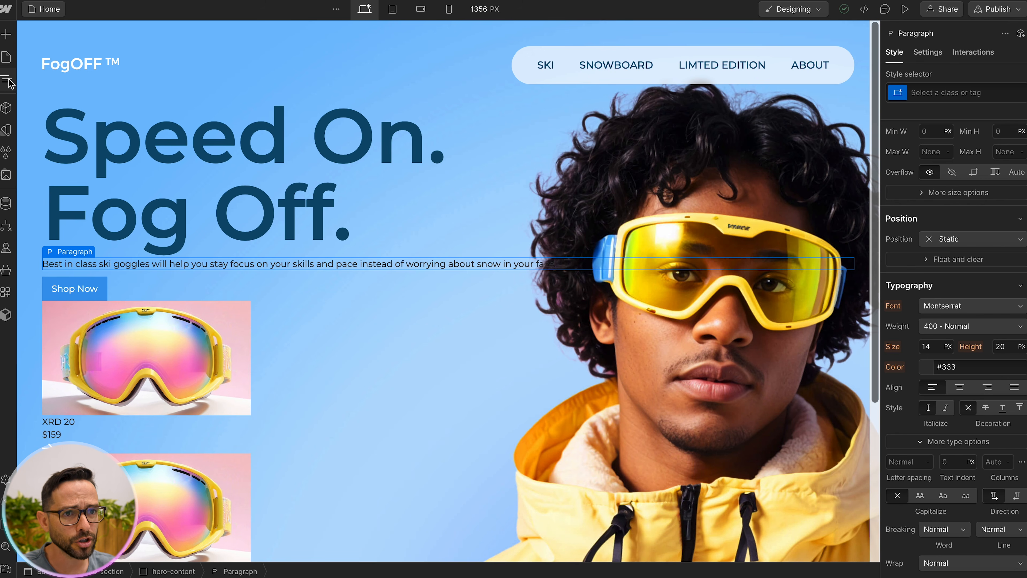
Step: Set the hero-content wrapper's maximum width to 650 px
click(8, 82)
click(73, 193)
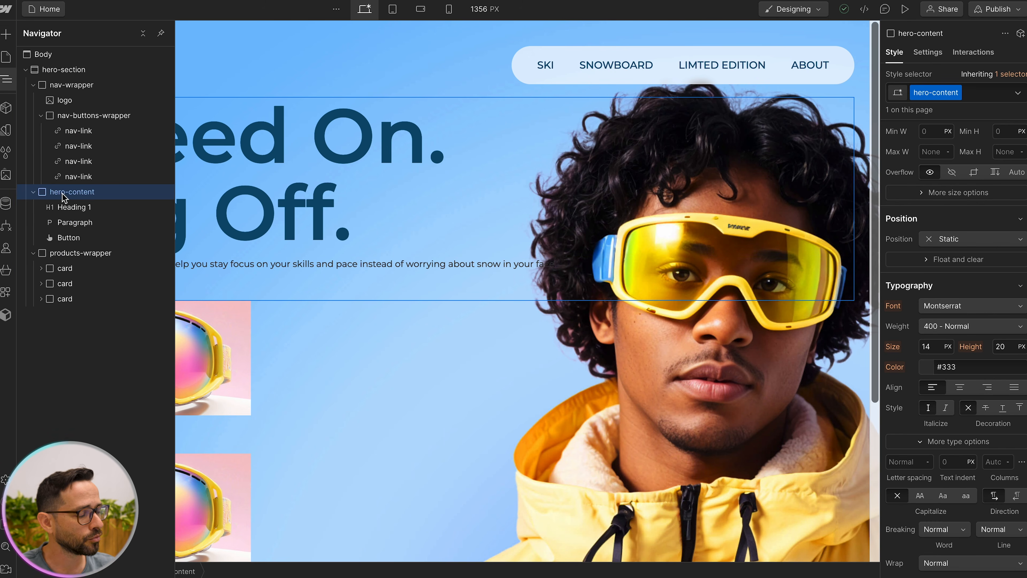
scroll(969, 307, up, 5)
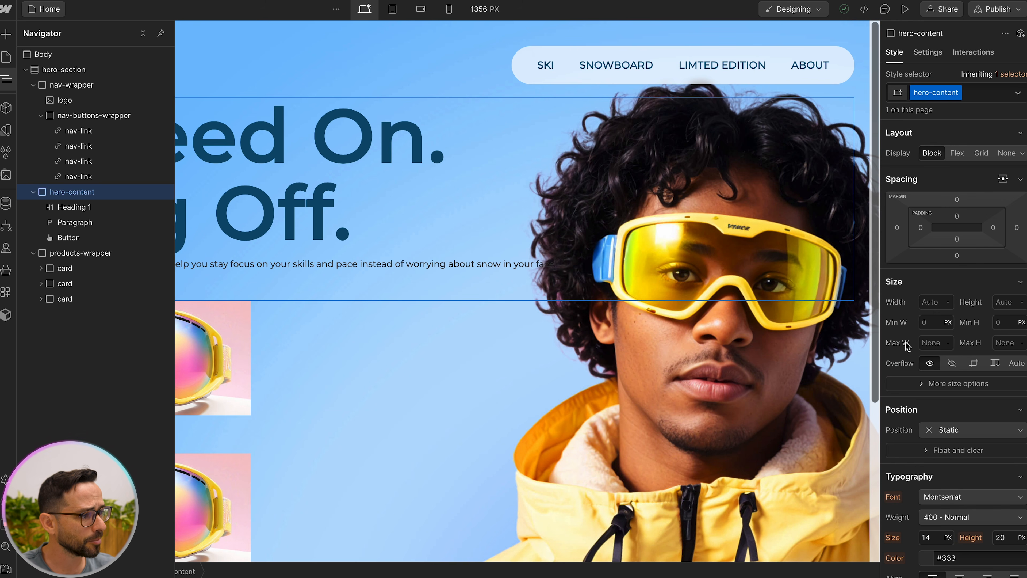
click(936, 343)
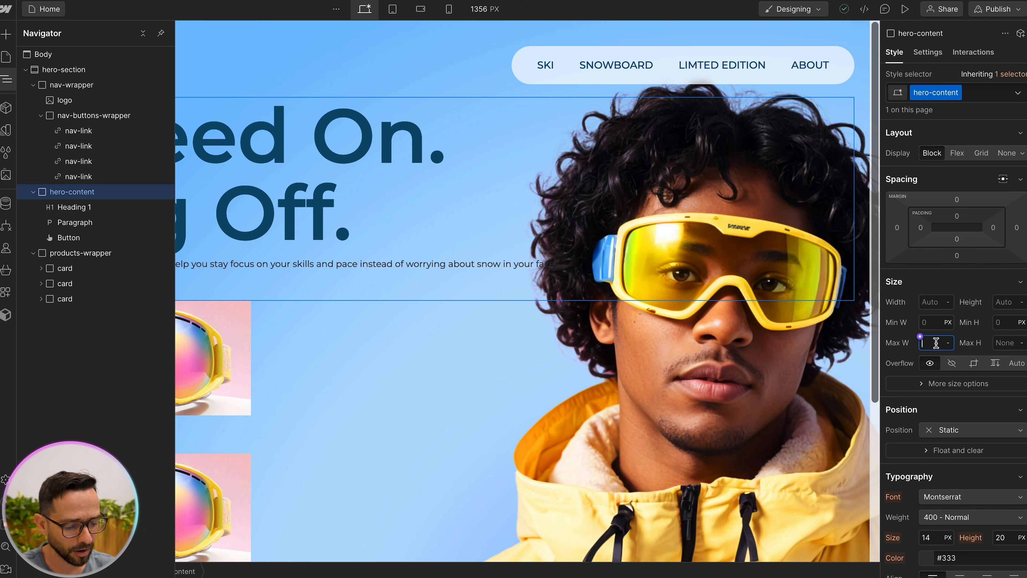
text(650)
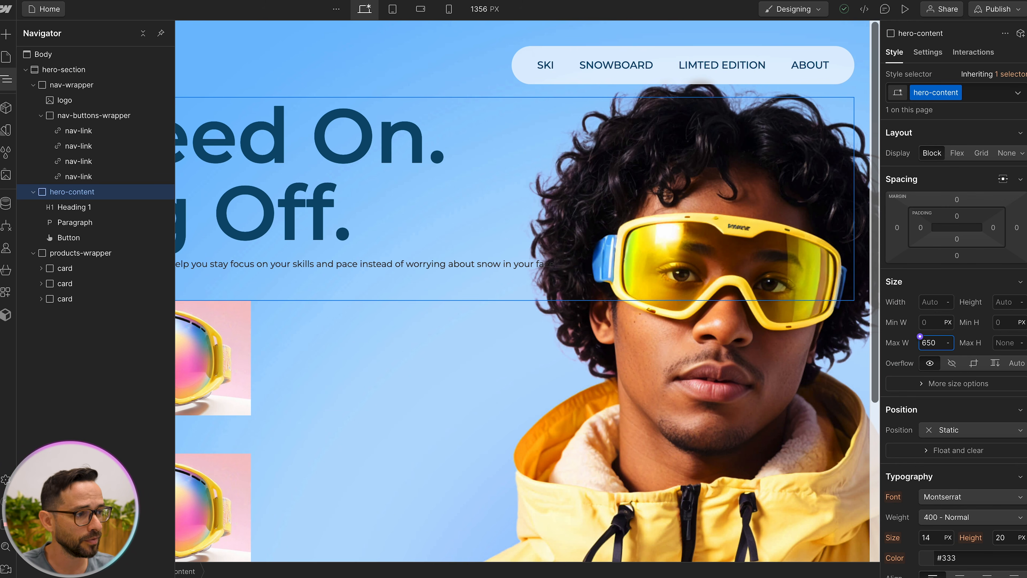
key(Return)
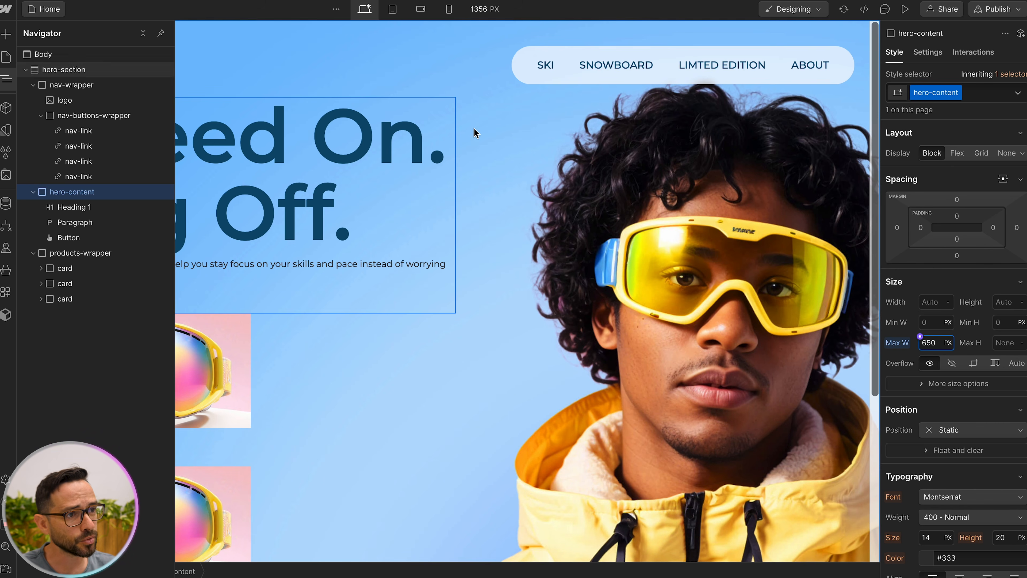
click(340, 62)
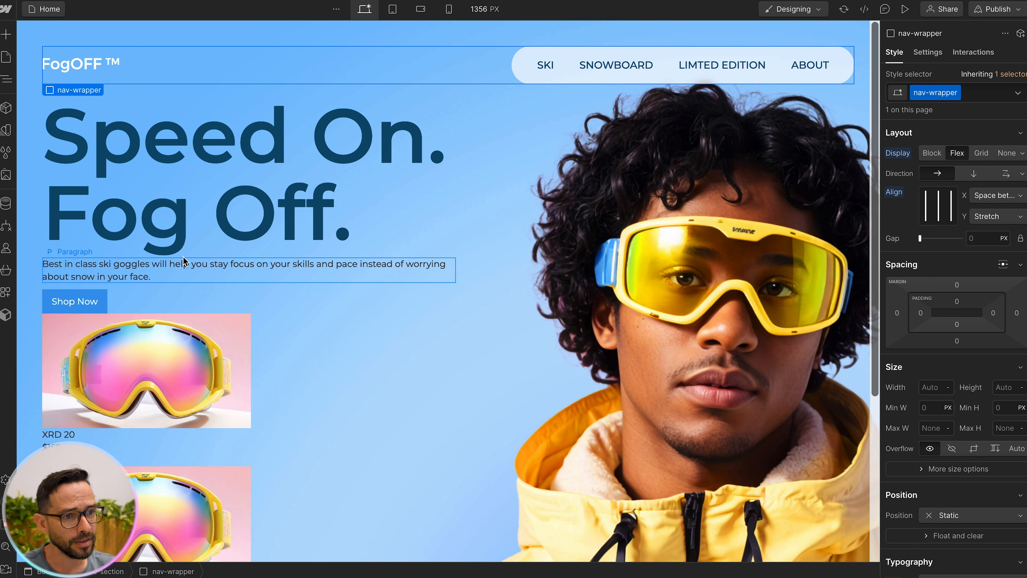
Step: Set the hero-content wrapper's top margin to 126 px
click(185, 230)
click(174, 571)
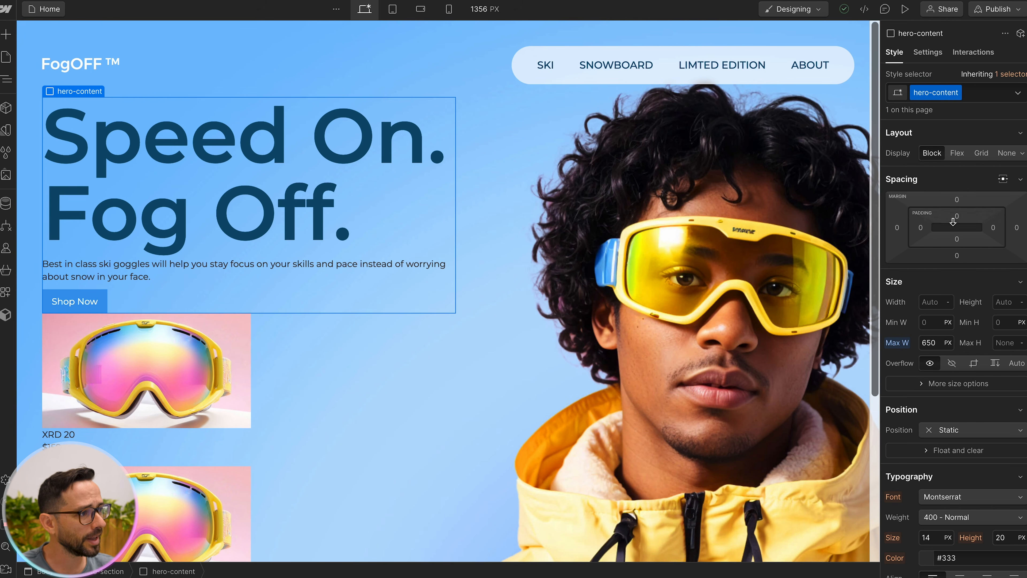
drag(960, 200, 956, 118)
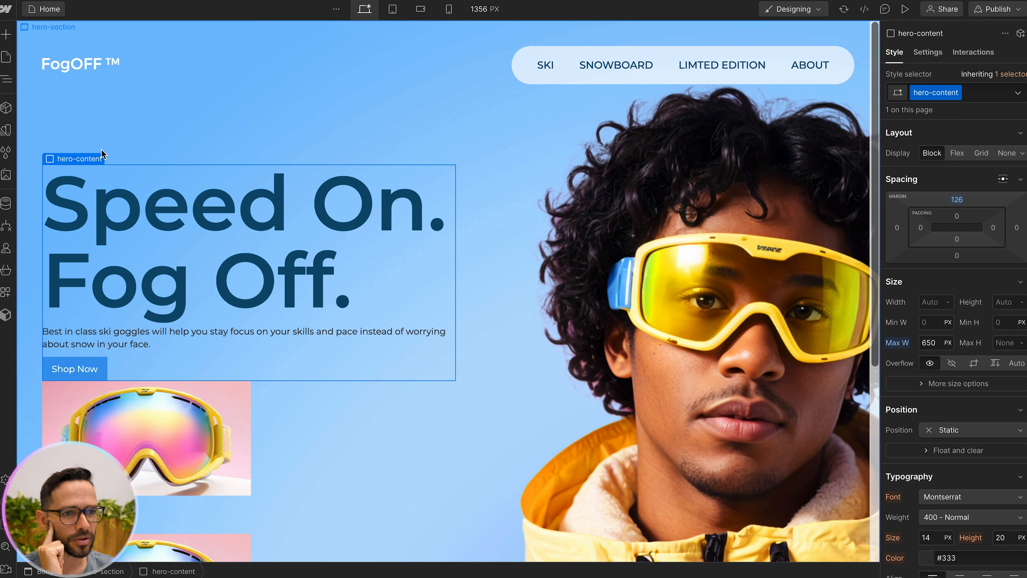
Step: Create a new class named button on the Shop Now button
click(70, 369)
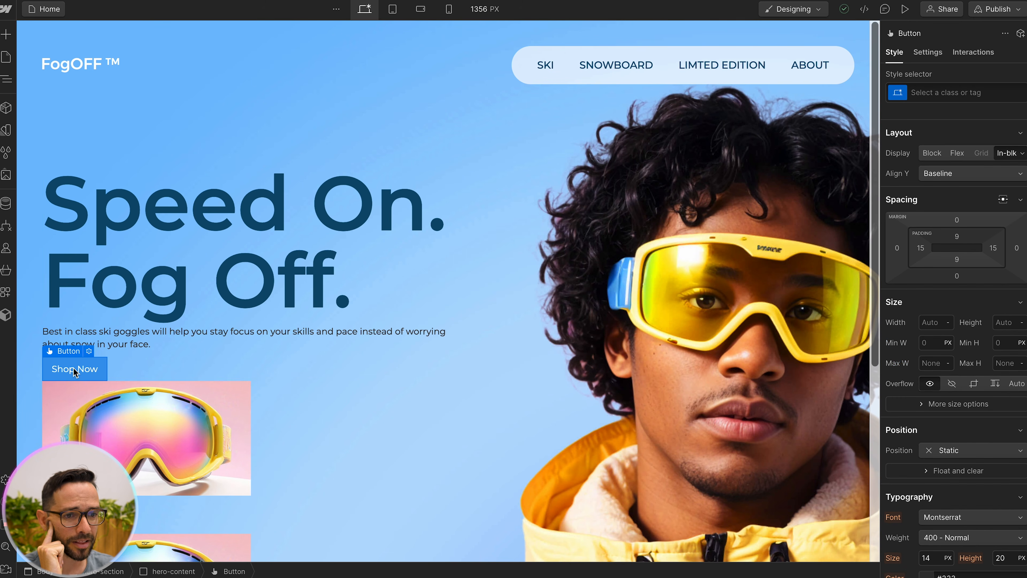
click(949, 91)
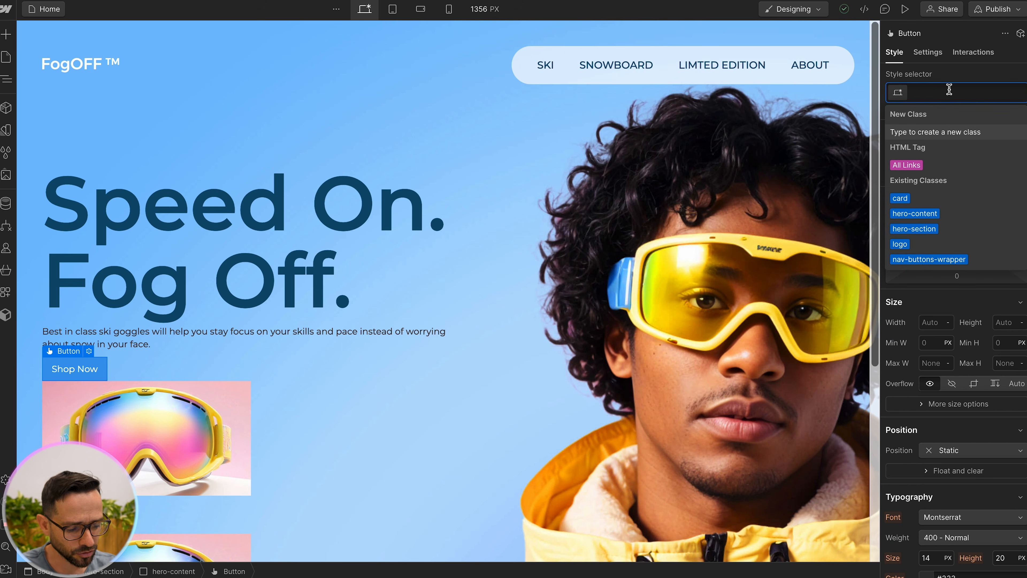
text(butto)
key(BackSpace)
text(ton)
key(Return)
key(Escape)
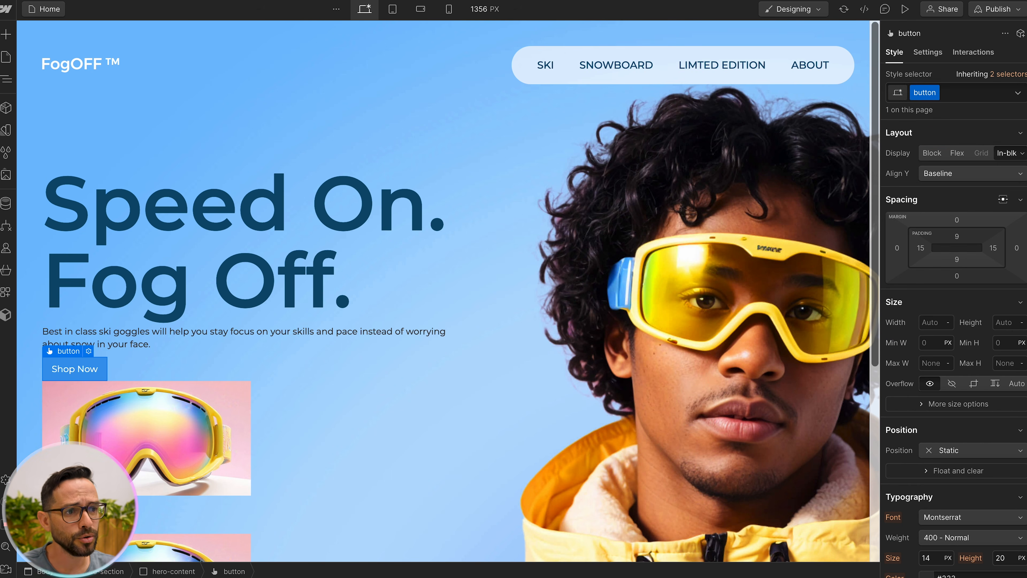
Step: Switch to Figma and copy the hex fill color of the SHOP NOW button's background rectangle
key(ctrl+Tab)
click(363, 386)
key(super+equal)
scroll(364, 388, down, 2)
scroll(364, 388, left, 2)
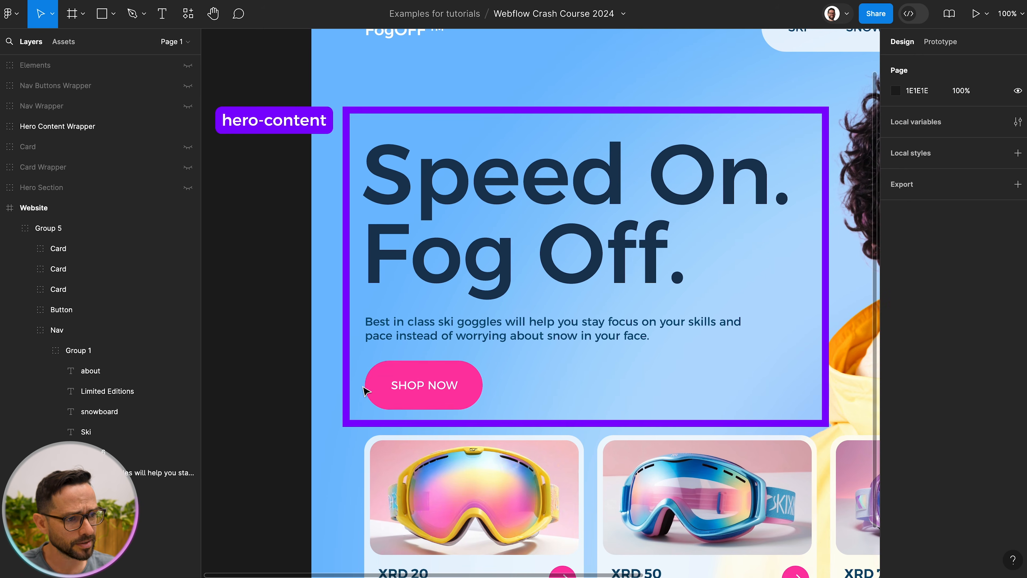
super+click(369, 390)
click(929, 324)
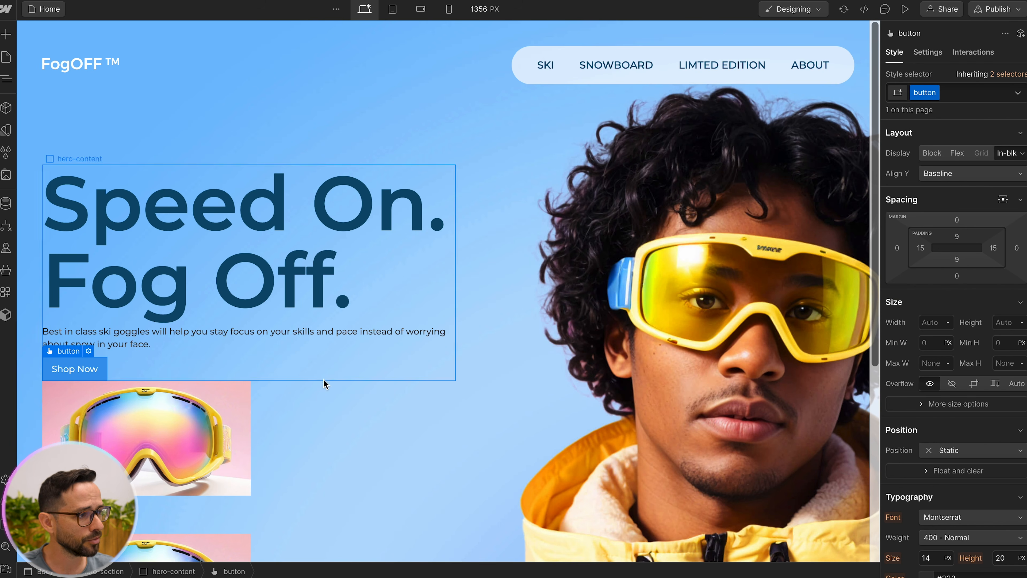
Step: Back in Webflow, set the button class's background color to the copied #ff37a6
scroll(922, 191, down, 3)
scroll(927, 192, down, 3)
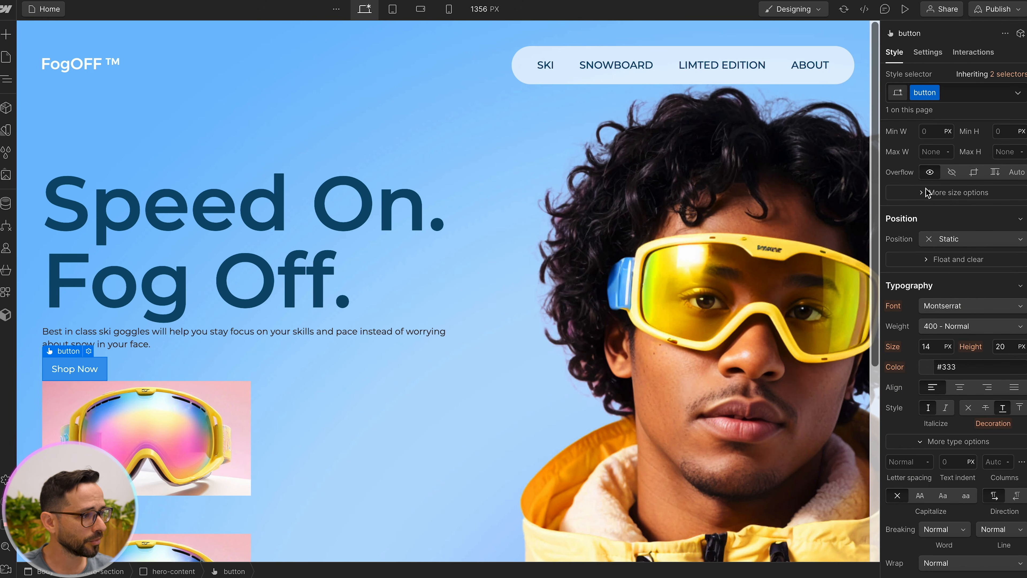
scroll(927, 192, down, 6)
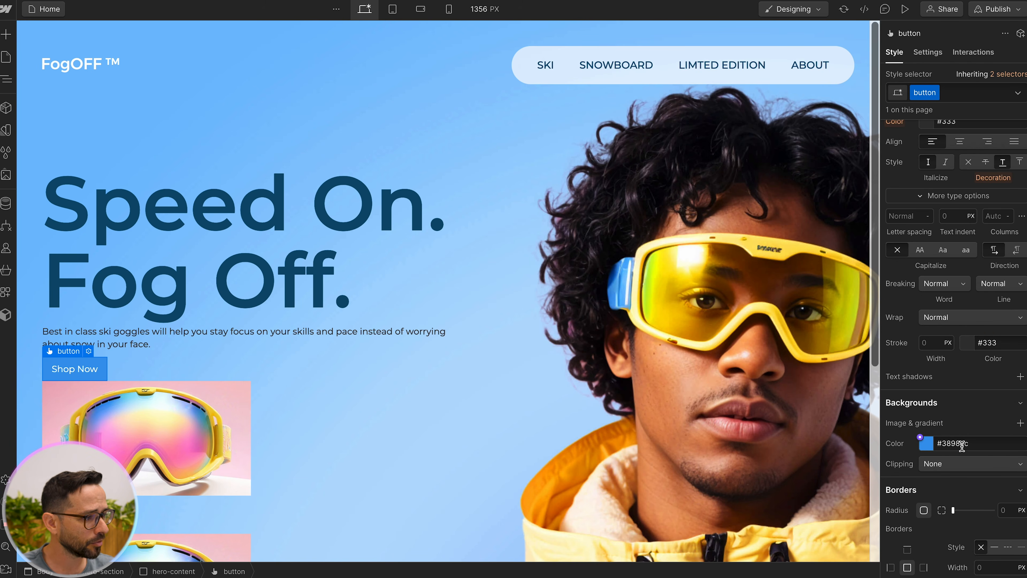
click(976, 443)
key(ctrl+v)
key(Return)
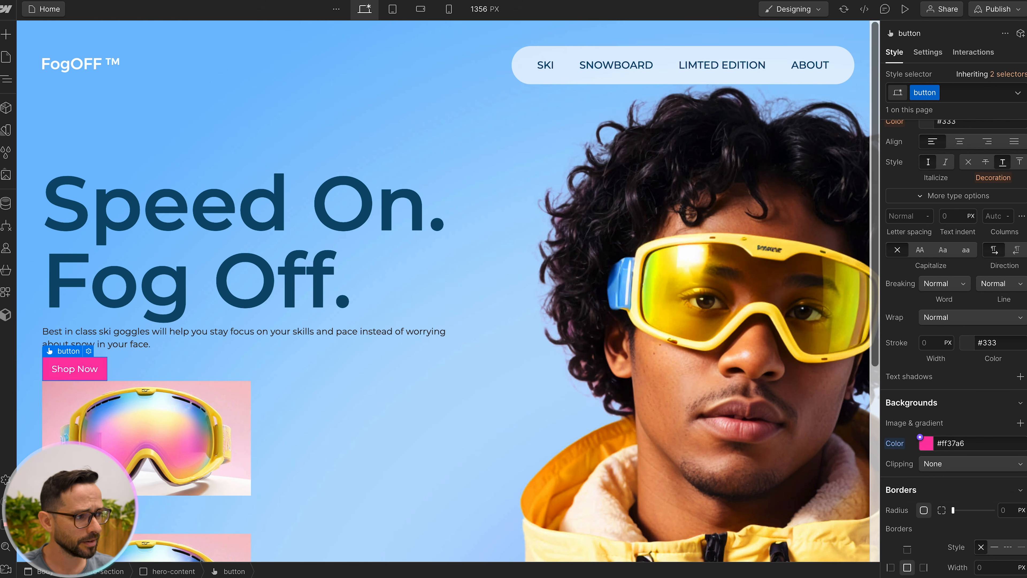
Step: Save the button's background color as a new color variable named Pink
click(925, 443)
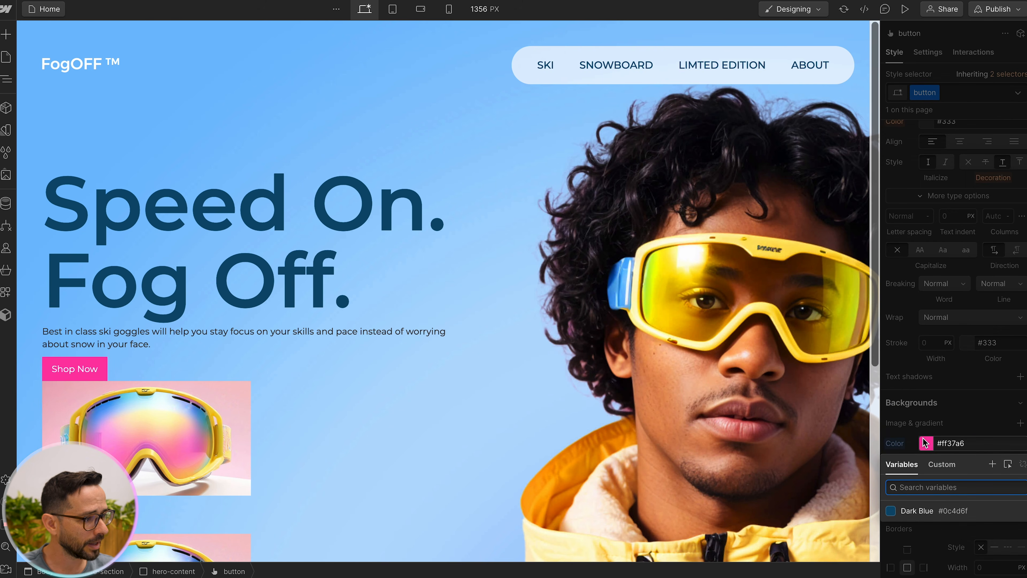
click(992, 464)
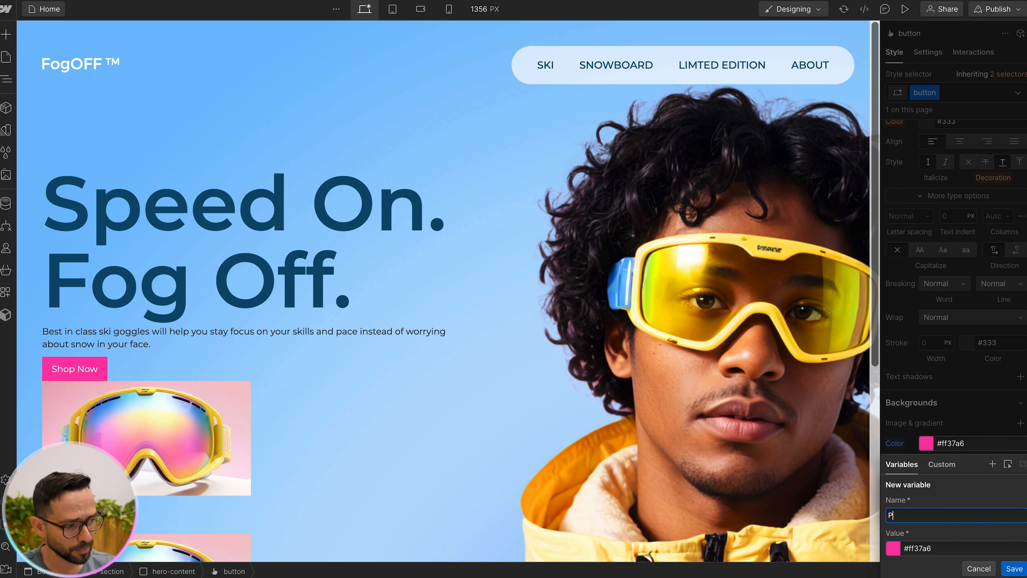
key(Return)
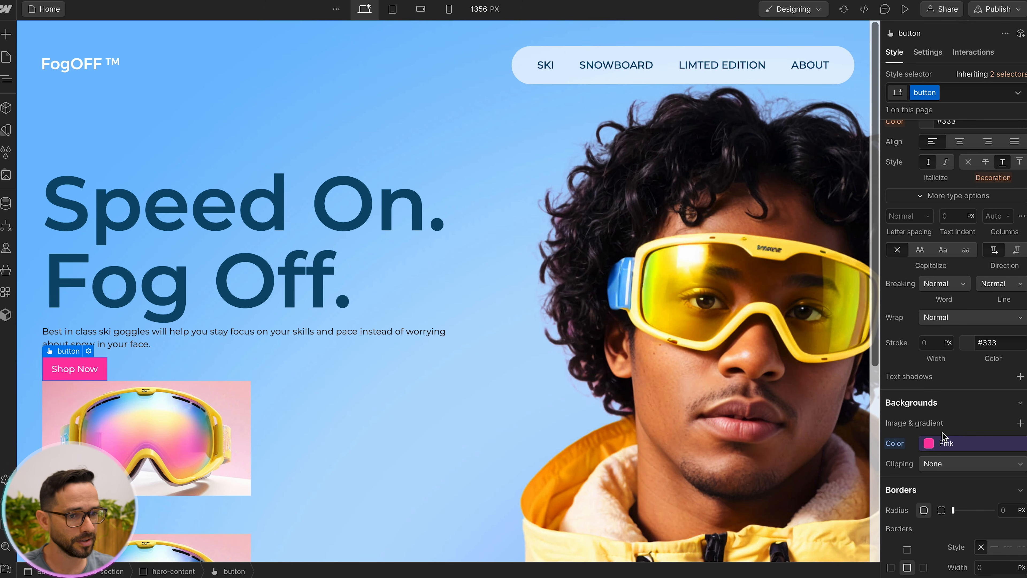
Step: Round the button's corners with a border radius of 200 px
scroll(942, 421, down, 5)
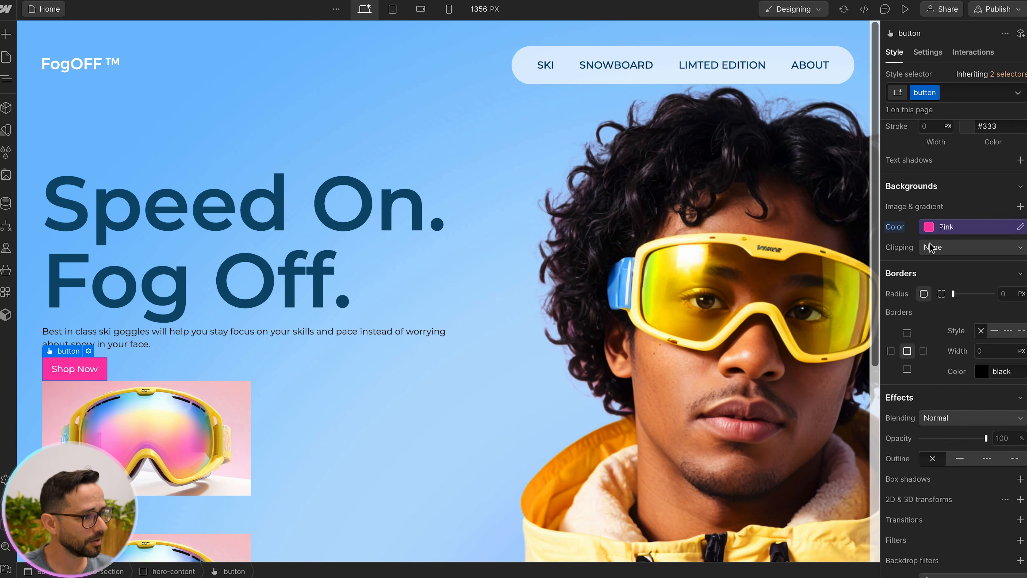
click(1010, 295)
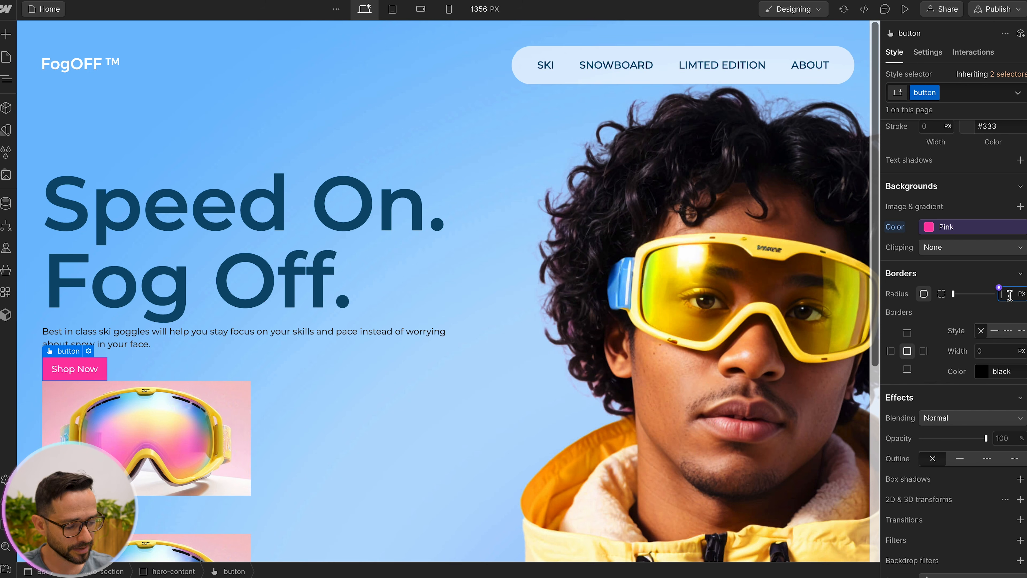
key(Return)
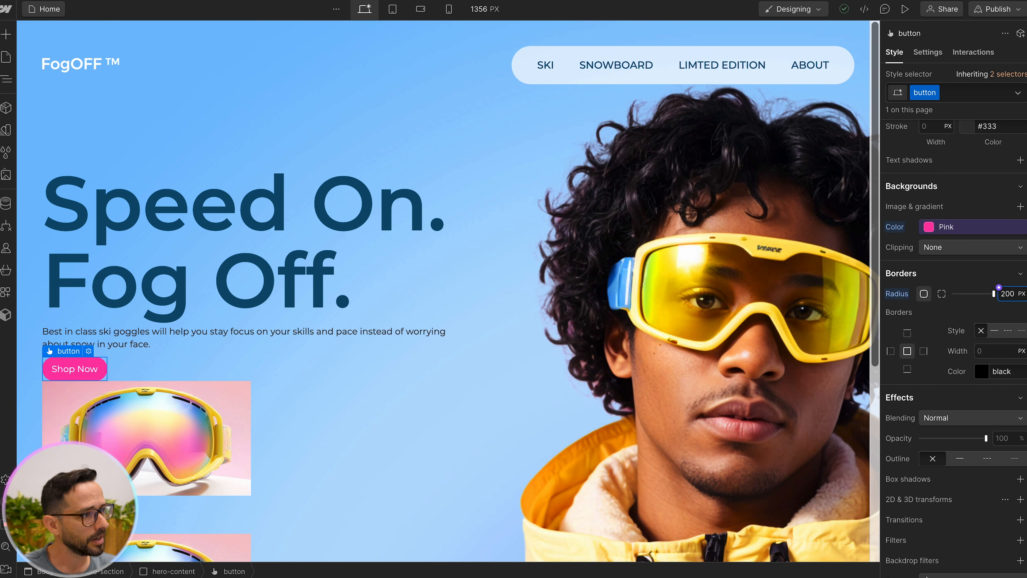
Step: Make the button text all uppercase, and set its padding to 21 px vertically and 27 px horizontally
scroll(897, 302, up, 7)
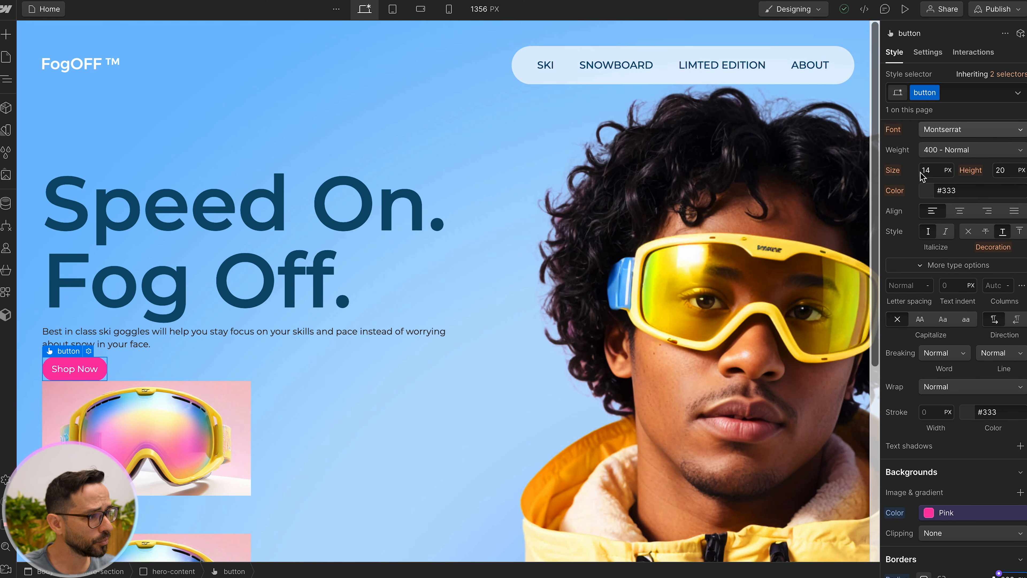
scroll(922, 176, up, 2)
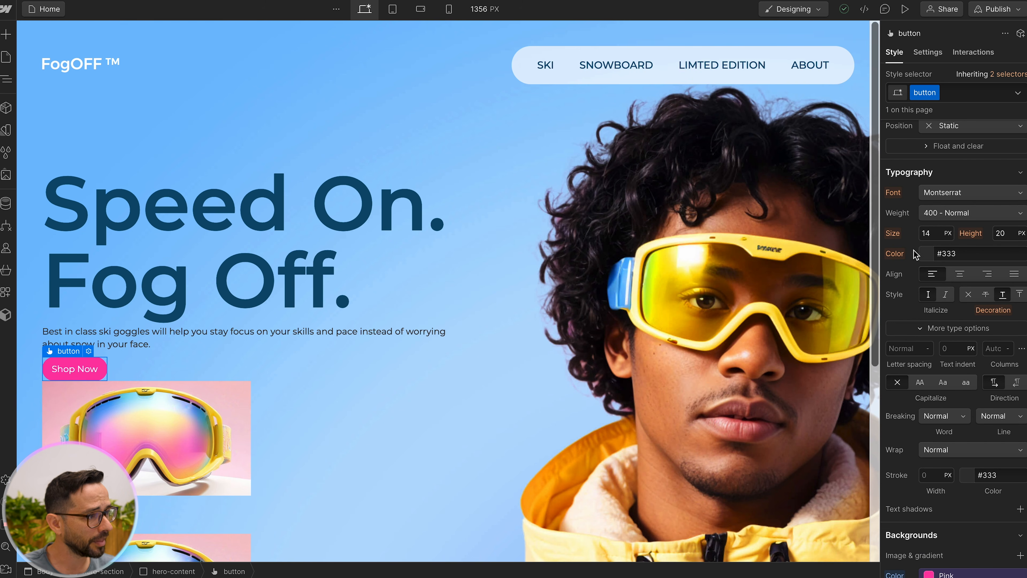
click(920, 383)
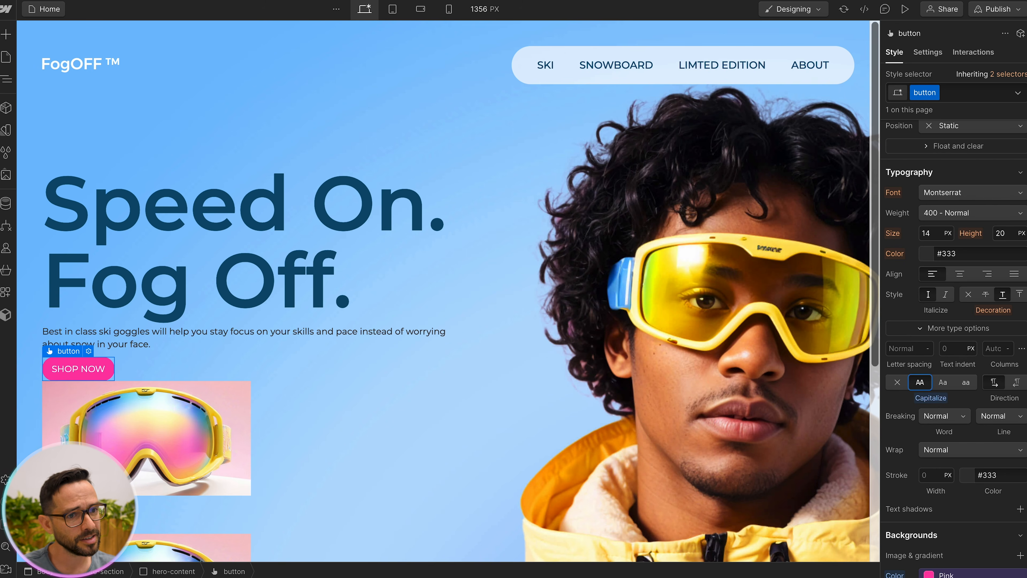
scroll(932, 417, up, 8)
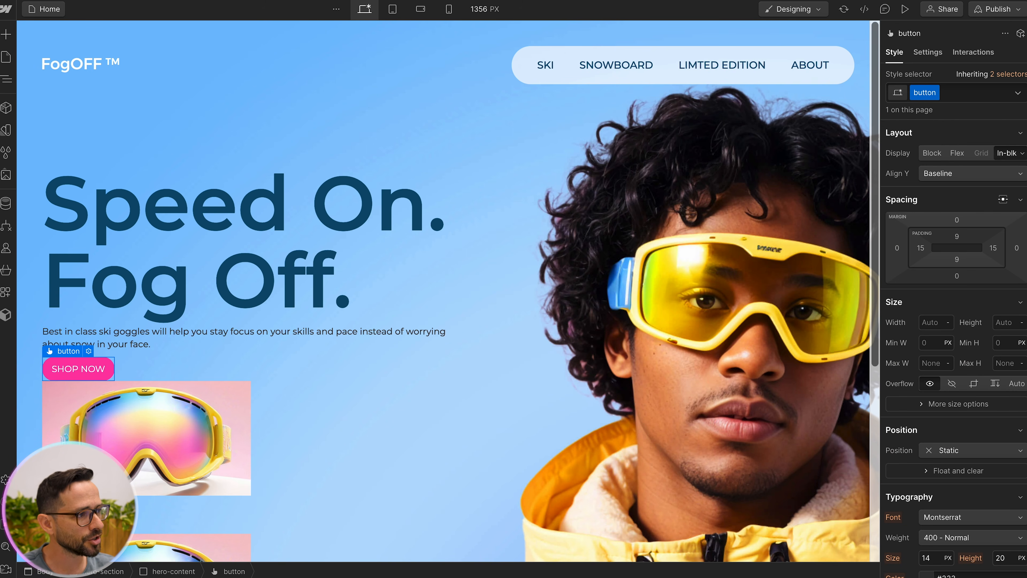
drag(957, 236, 930, 248)
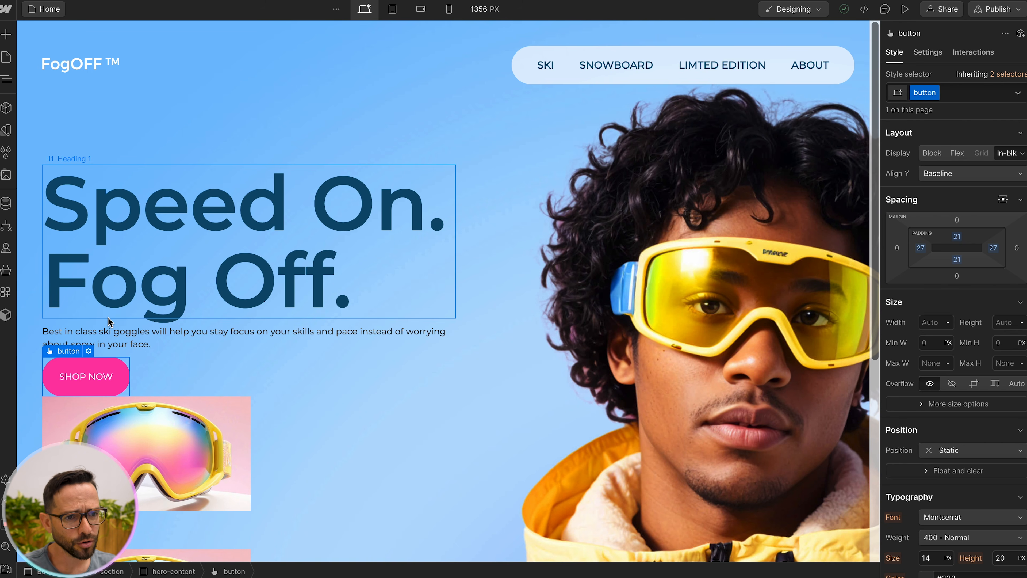
Step: Set the hero-content wrapper's bottom margin to 21 px
click(112, 308)
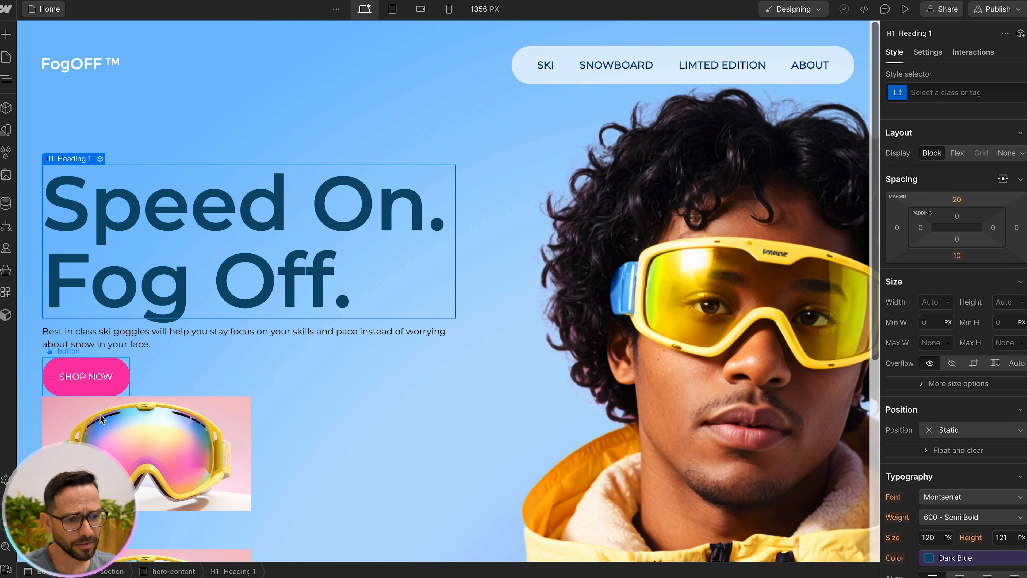
click(193, 569)
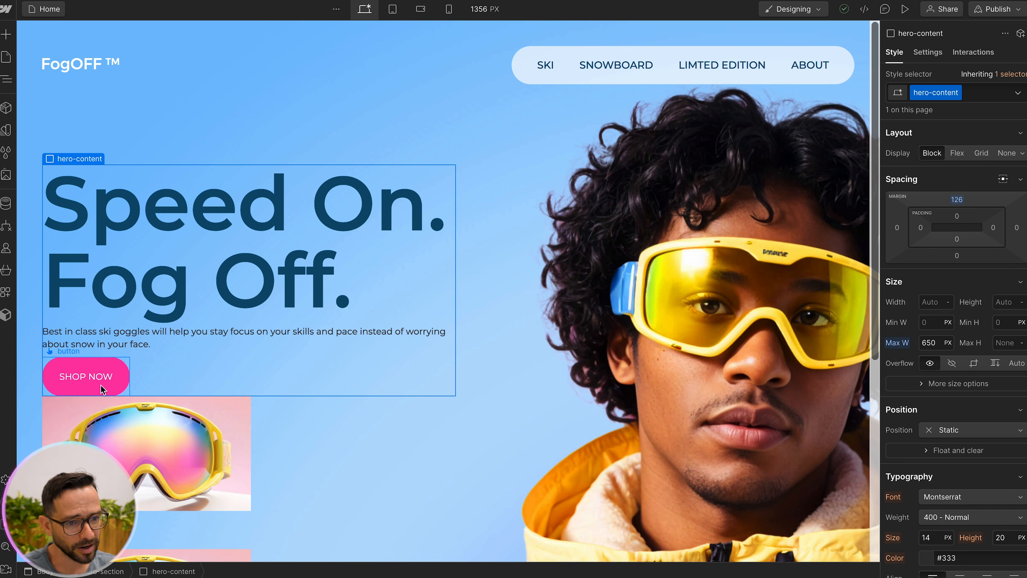
drag(956, 255, 961, 268)
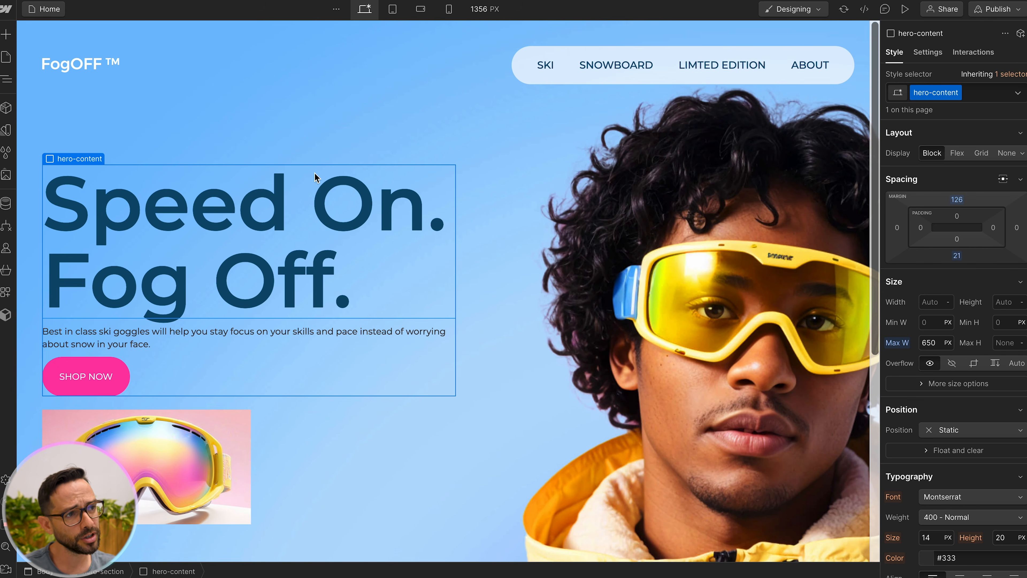
Step: Compare the hero content's spacing above the product cards with the Figma design
scroll(174, 274, down, 2)
scroll(174, 274, down, 1)
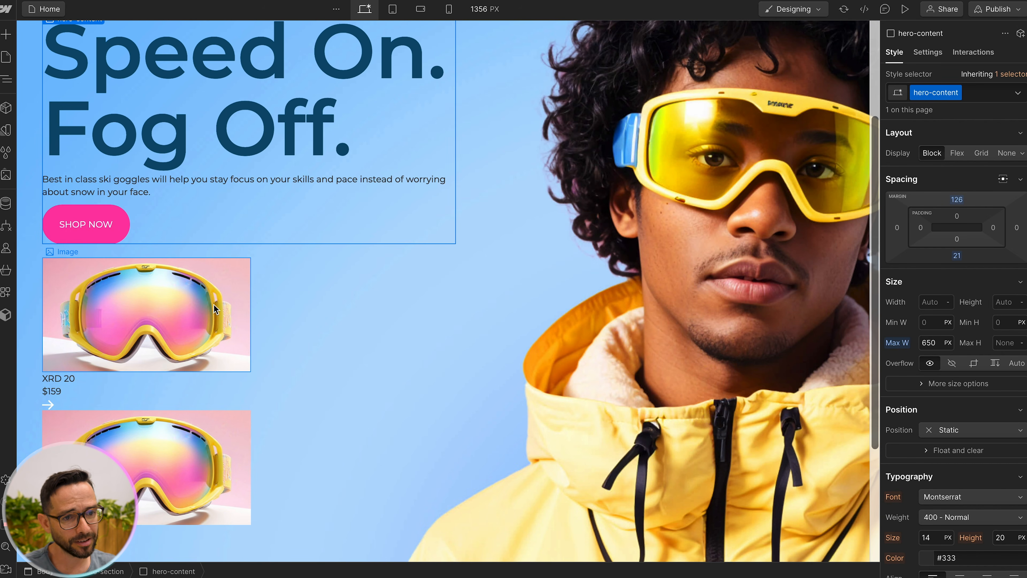
scroll(213, 304, up, 3)
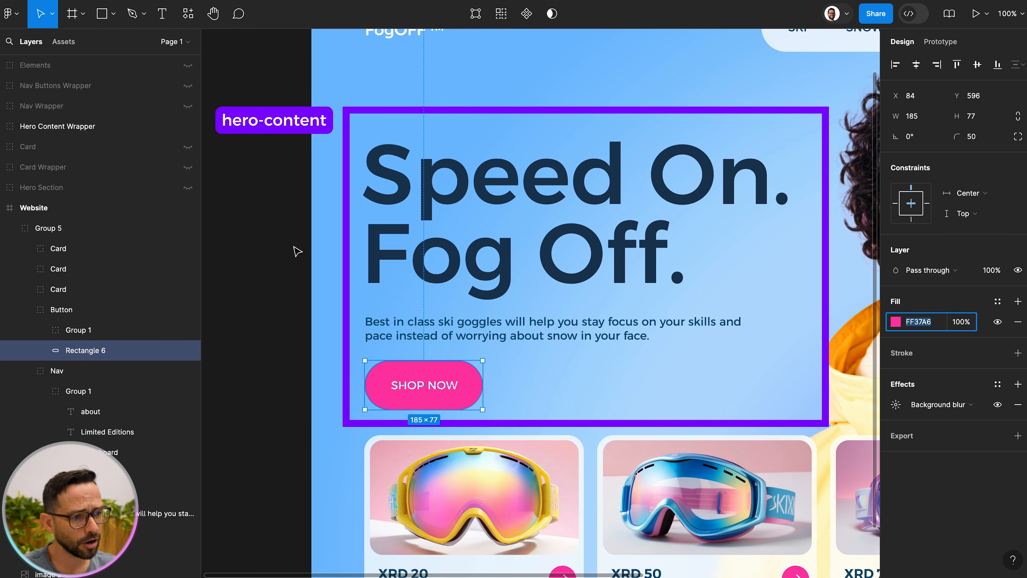
click(297, 252)
scroll(293, 248, down, 3)
scroll(293, 247, up, 3)
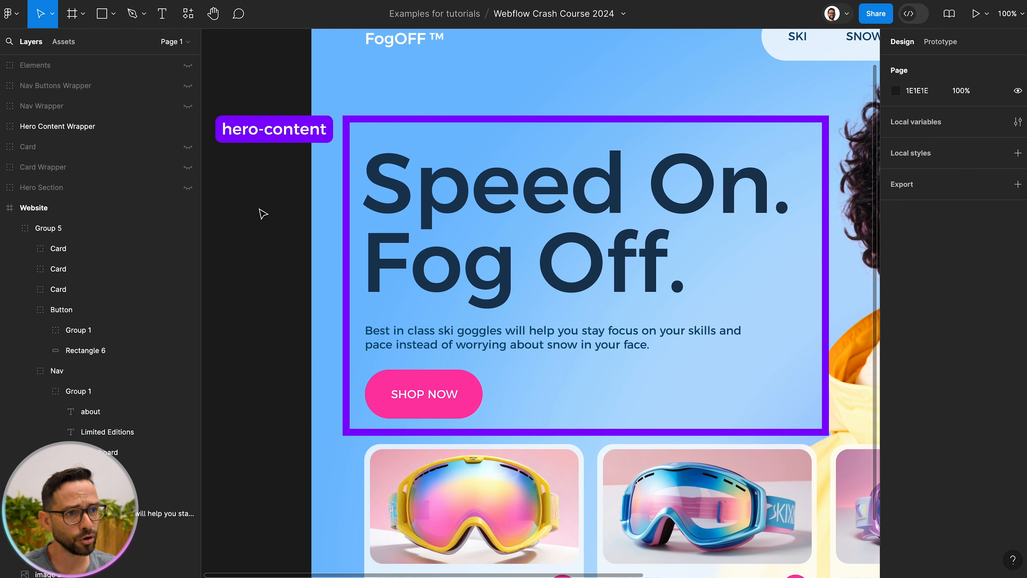
scroll(336, 296, down, 5)
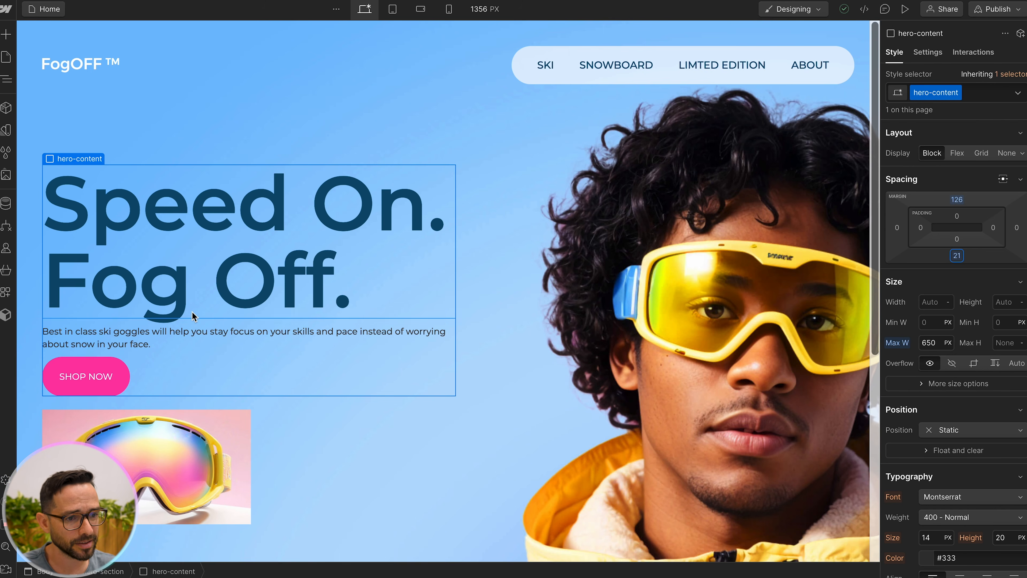
Step: Set the width of the card class on the first product card to 345 px, matching the card in the Figma design
scroll(193, 316, down, 3)
click(81, 378)
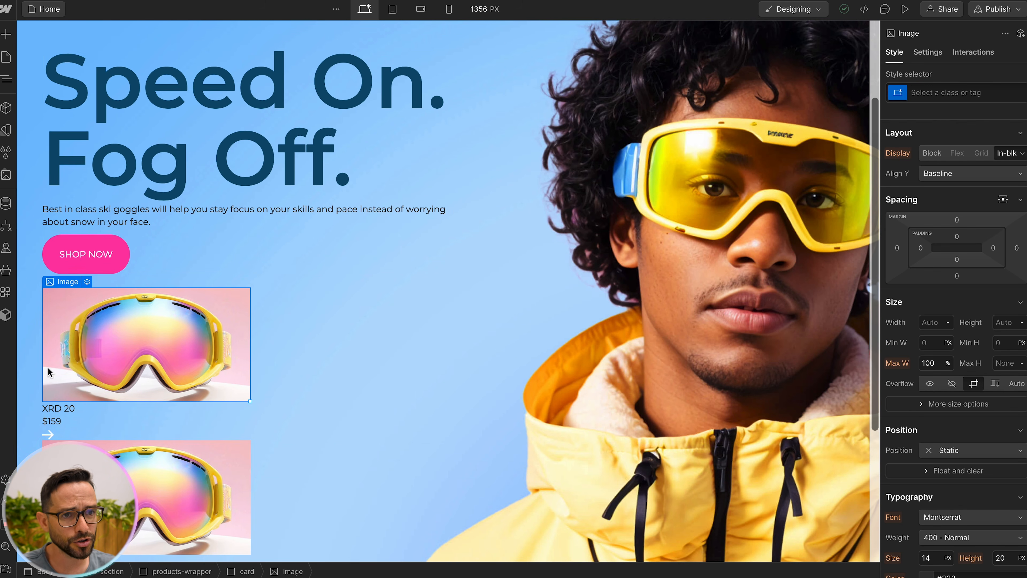
click(4, 77)
click(45, 270)
click(41, 269)
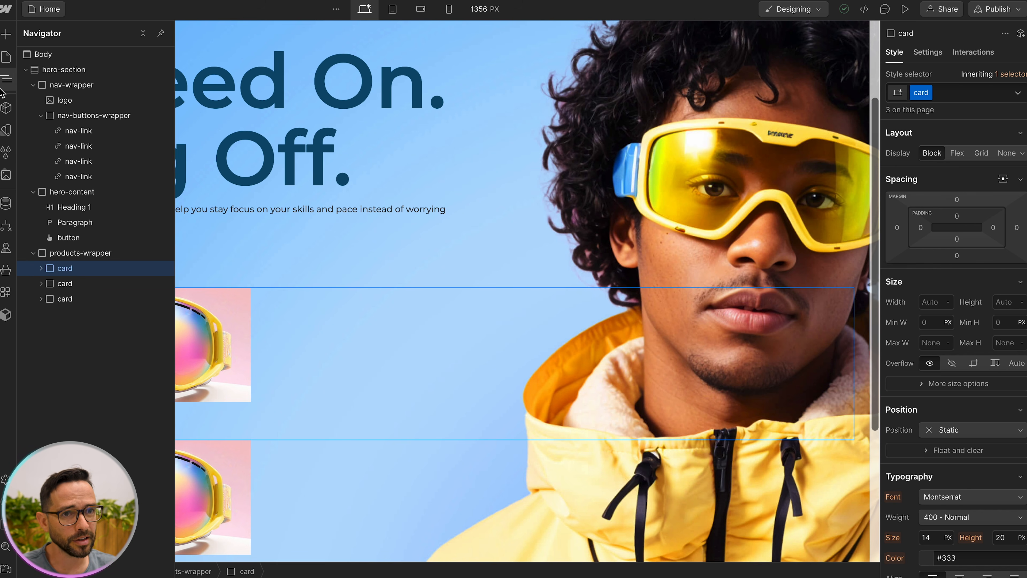
click(5, 84)
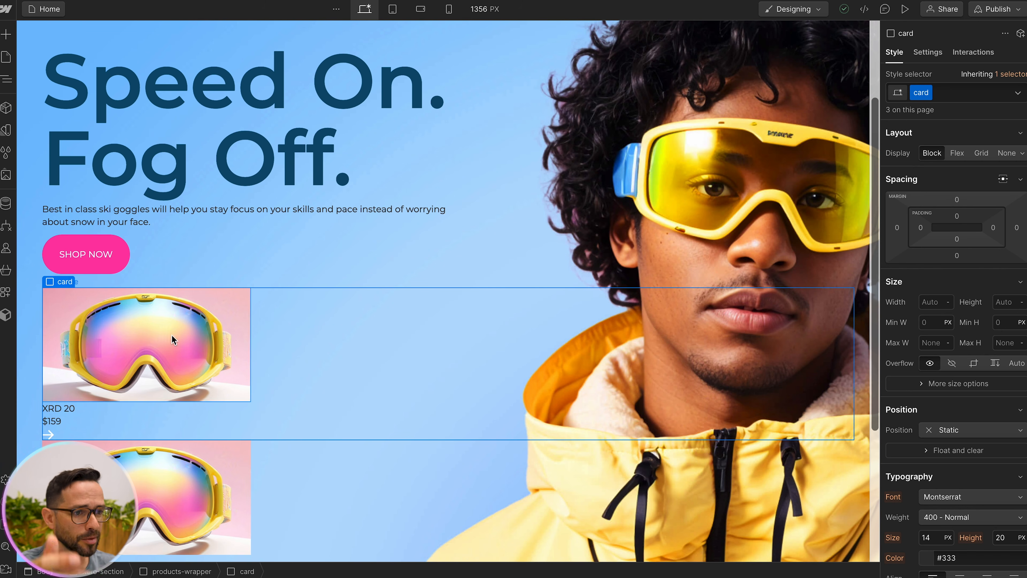
key(ctrl+Tab)
ctrl+click(461, 388)
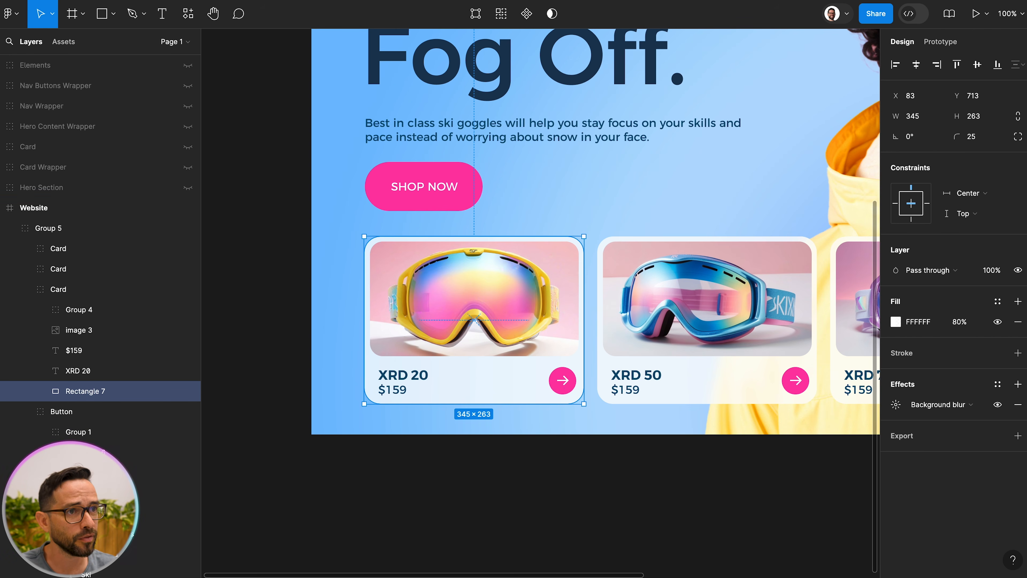
key(ctrl+Tab)
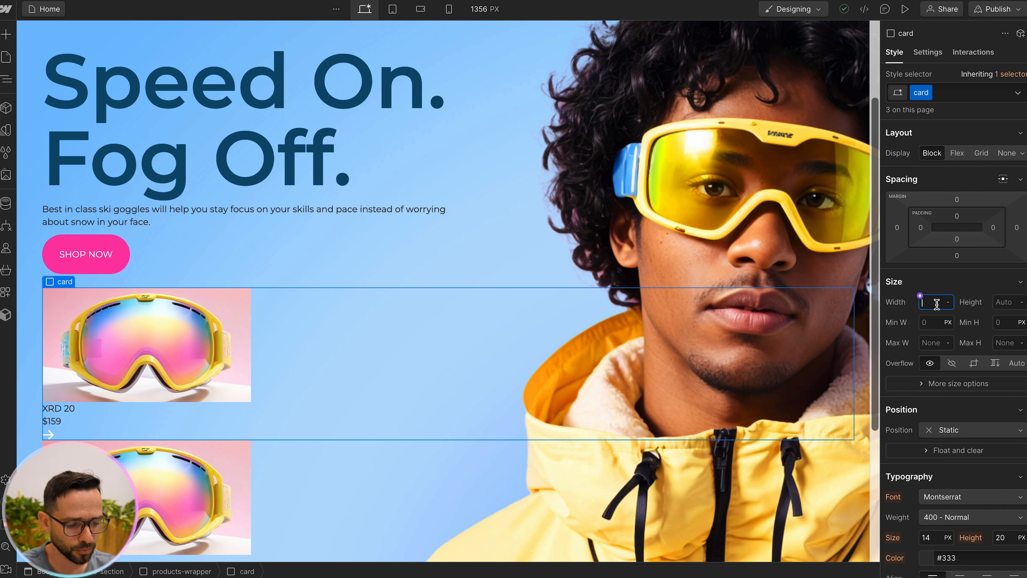
text(345)
key(Return)
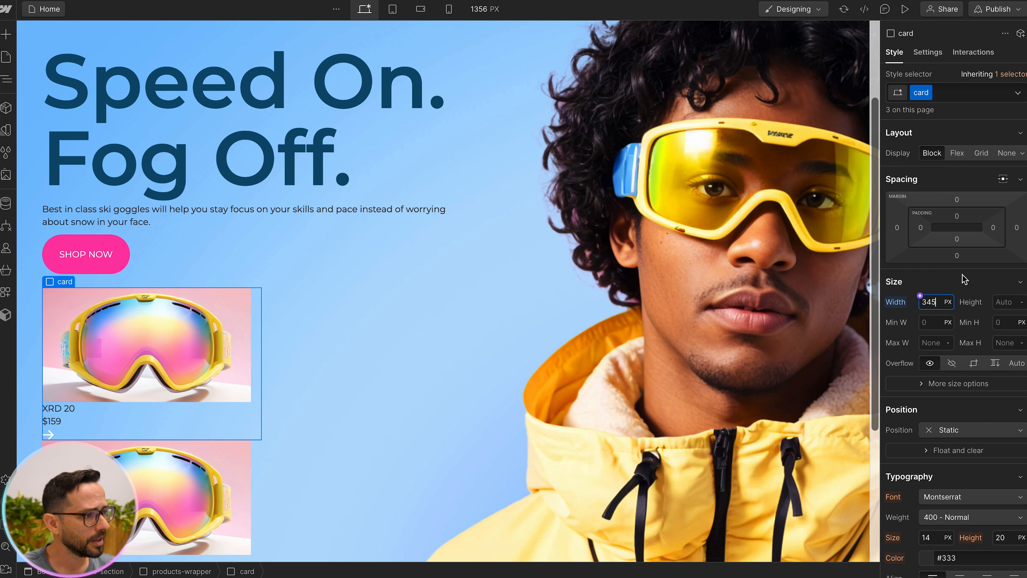
Step: Give the product cards a semi-transparent white background colour, rgba(255, 255, 255, 0.69)
scroll(943, 268, down, 3)
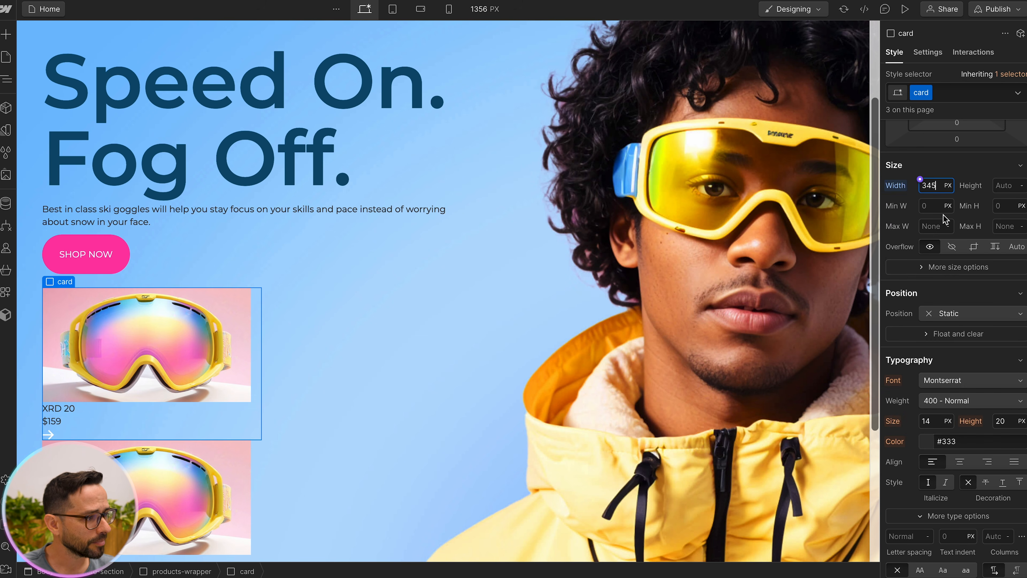
scroll(943, 220, down, 10)
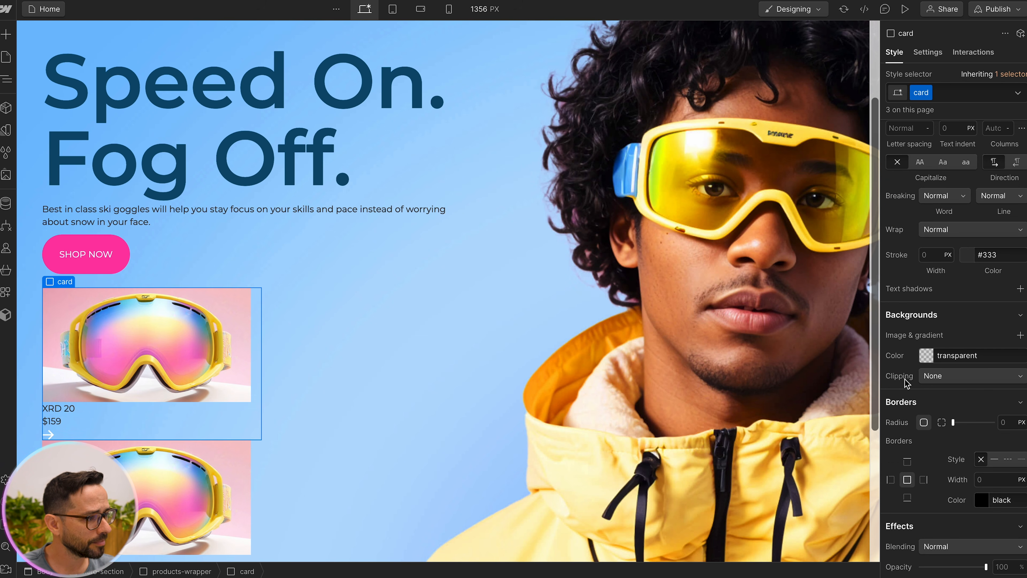
click(929, 359)
drag(938, 422, 846, 325)
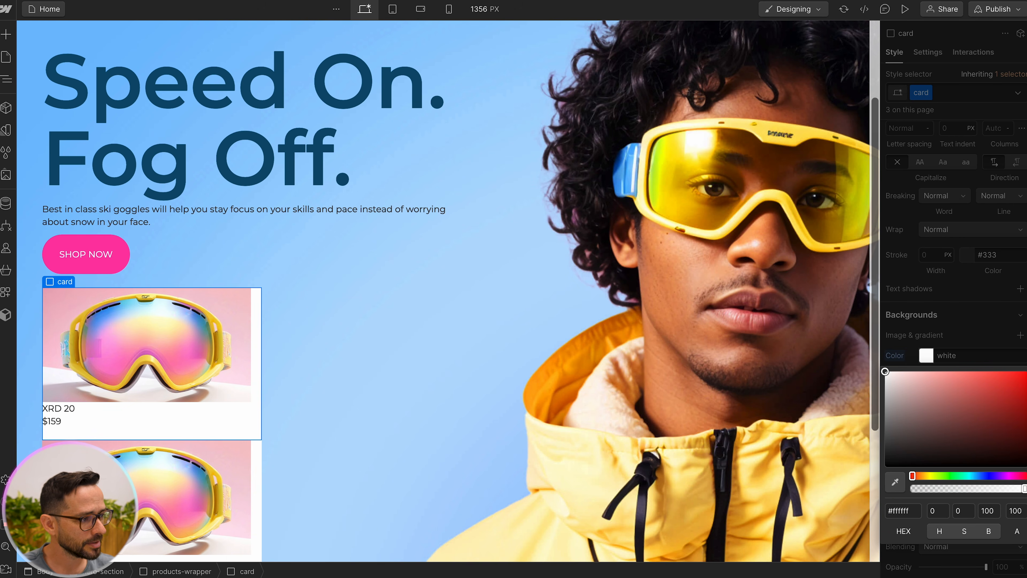
drag(1023, 488, 1006, 488)
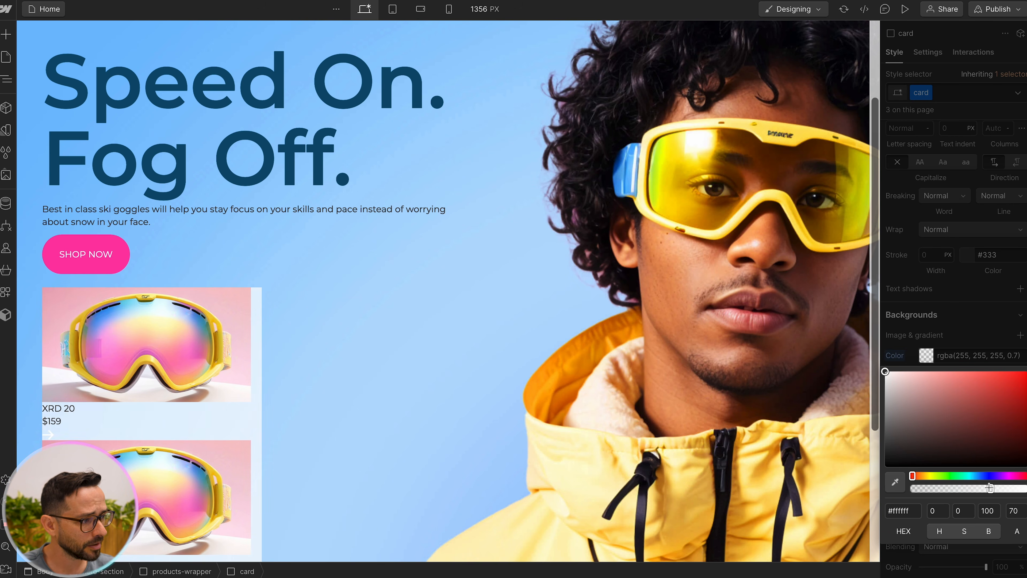
click(962, 345)
Step: Round the product cards' corners with a 20 px border radius and set their padding to 7 px on all sides
scroll(964, 356, down, 5)
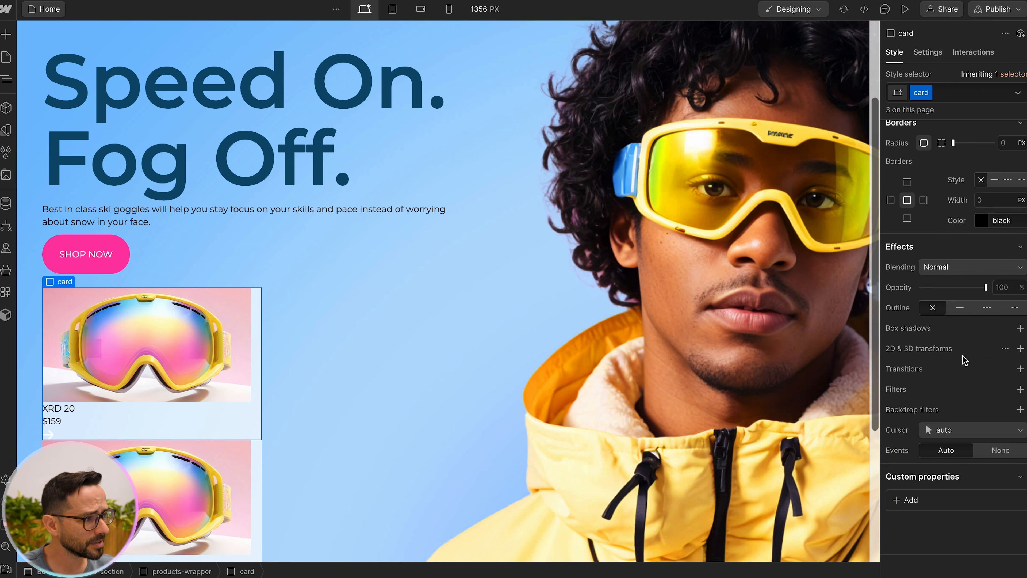
scroll(937, 342, up, 3)
scroll(937, 342, up, 1)
click(1002, 280)
click(999, 272)
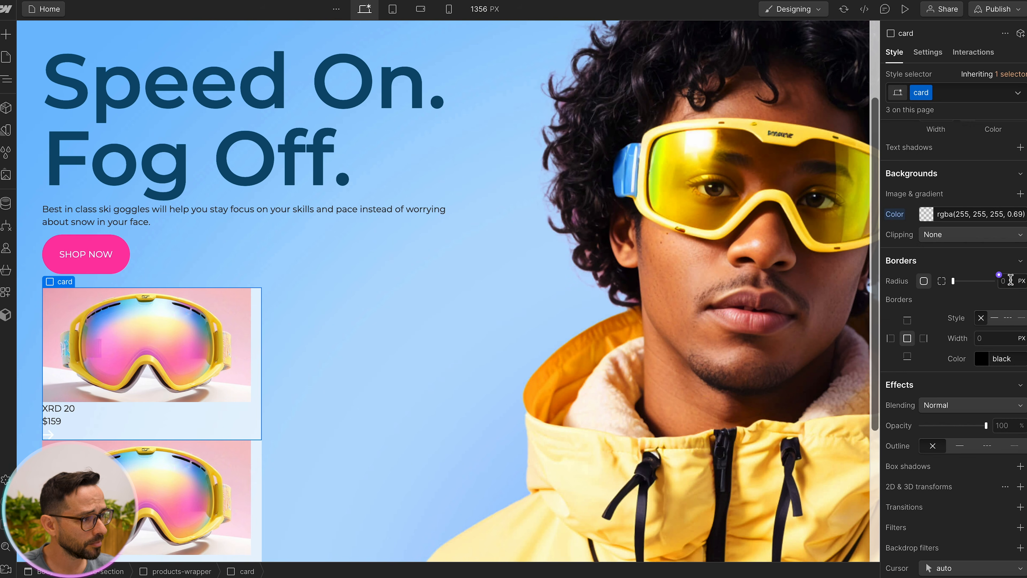
text(20)
key(Return)
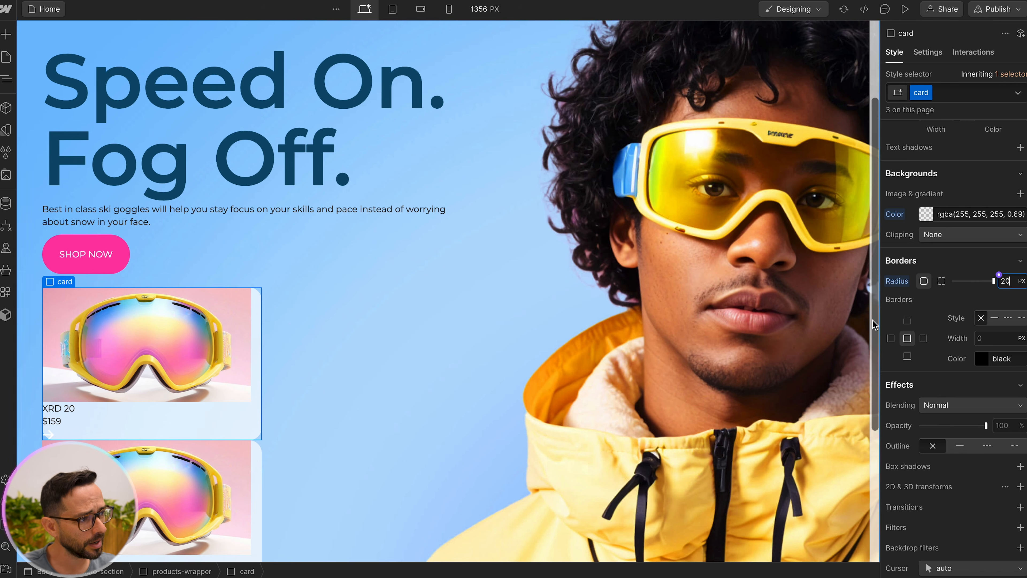
scroll(959, 290, up, 5)
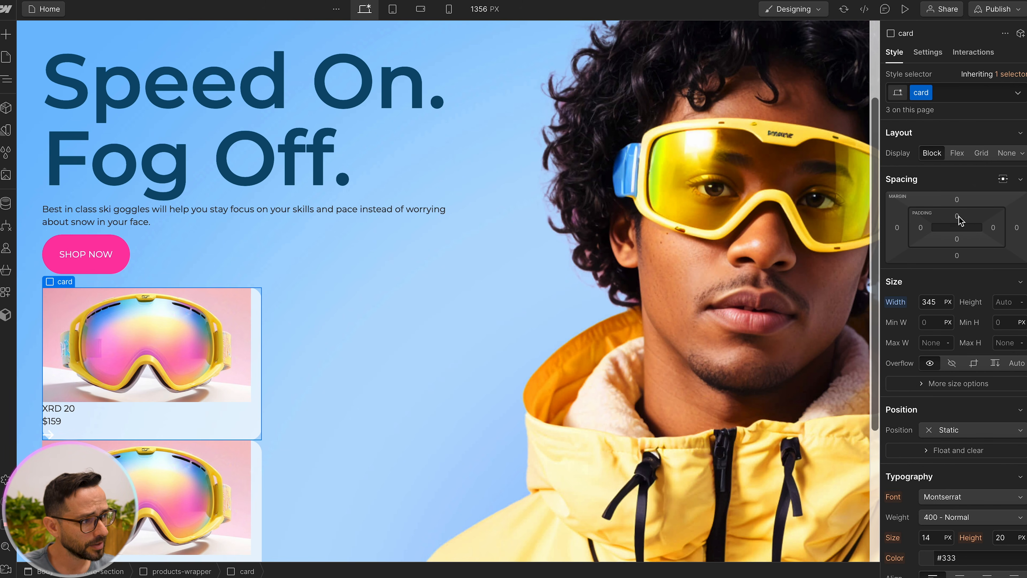
drag(961, 221, 957, 220)
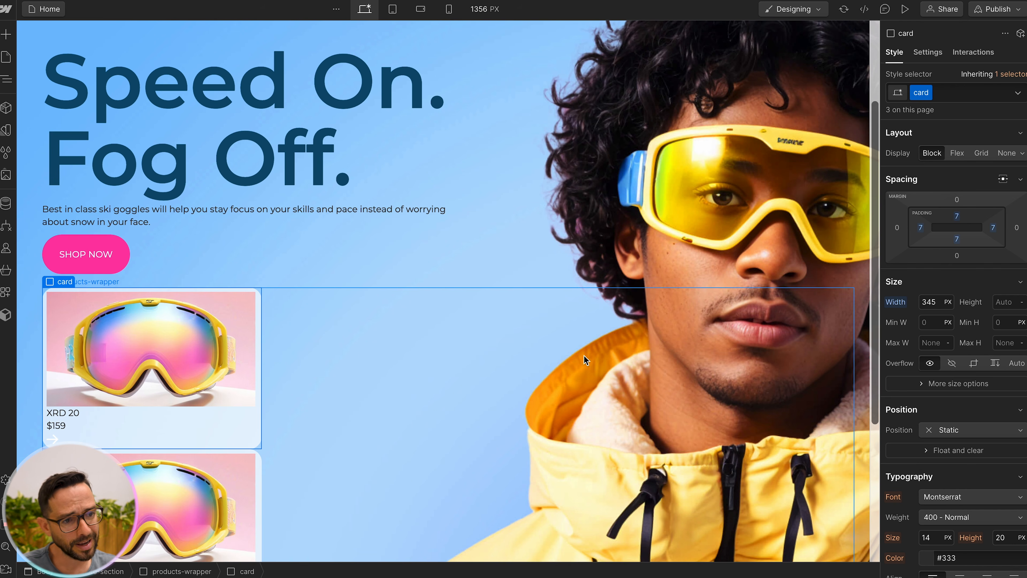
Step: Add a backdrop filter with a 5 px blur to the product cards
scroll(941, 349, down, 15)
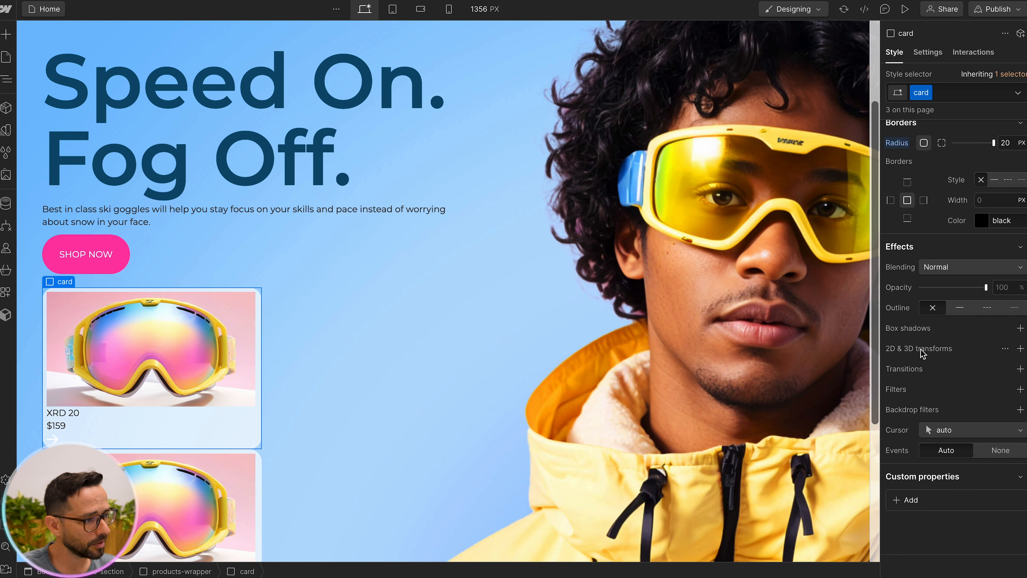
click(1020, 409)
click(965, 417)
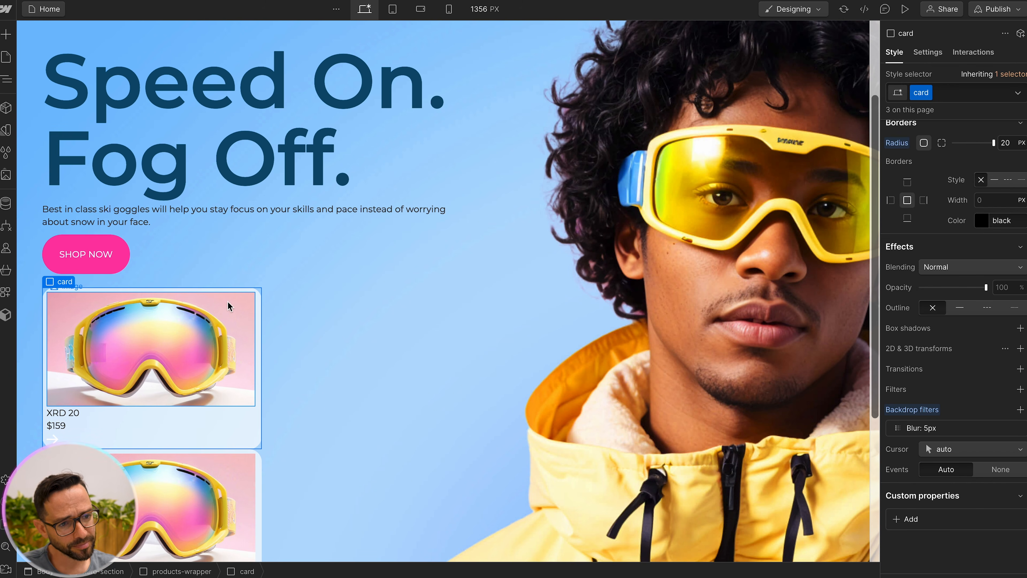
scroll(227, 306, down, 5)
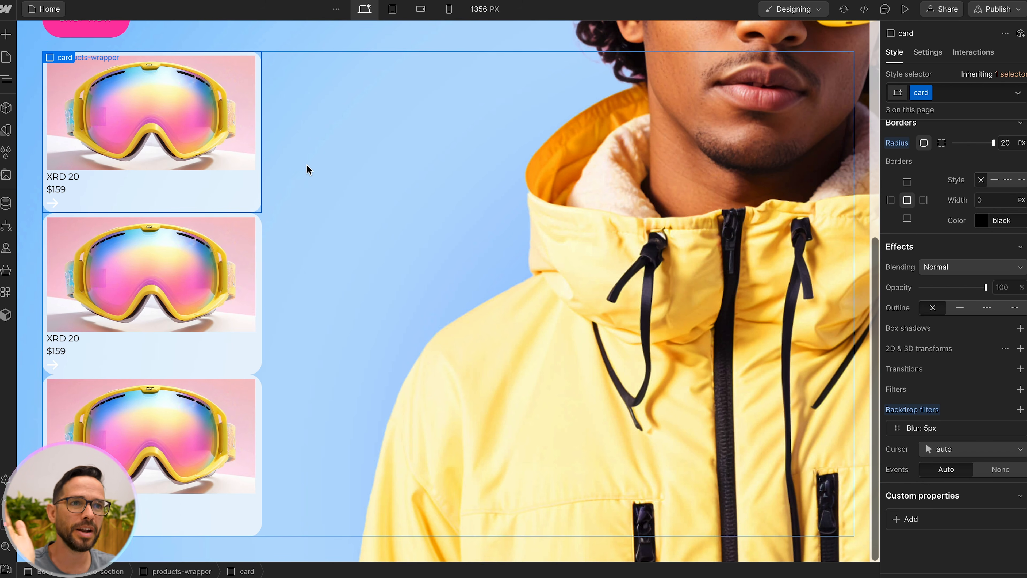
scroll(304, 161, up, 2)
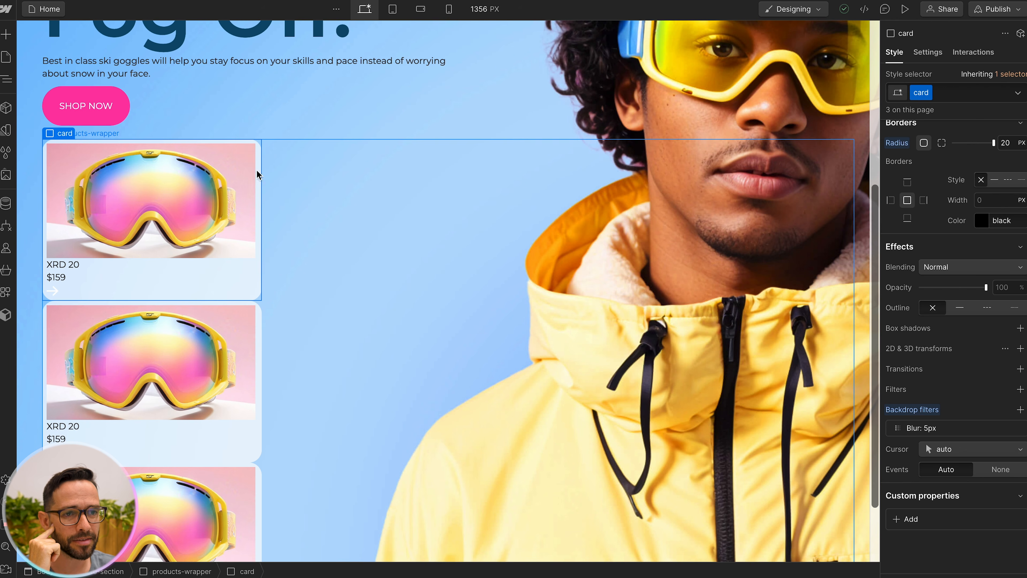
Step: Lay out the products-wrapper as a horizontal flex row with a 19 px gap between the cards
click(6, 79)
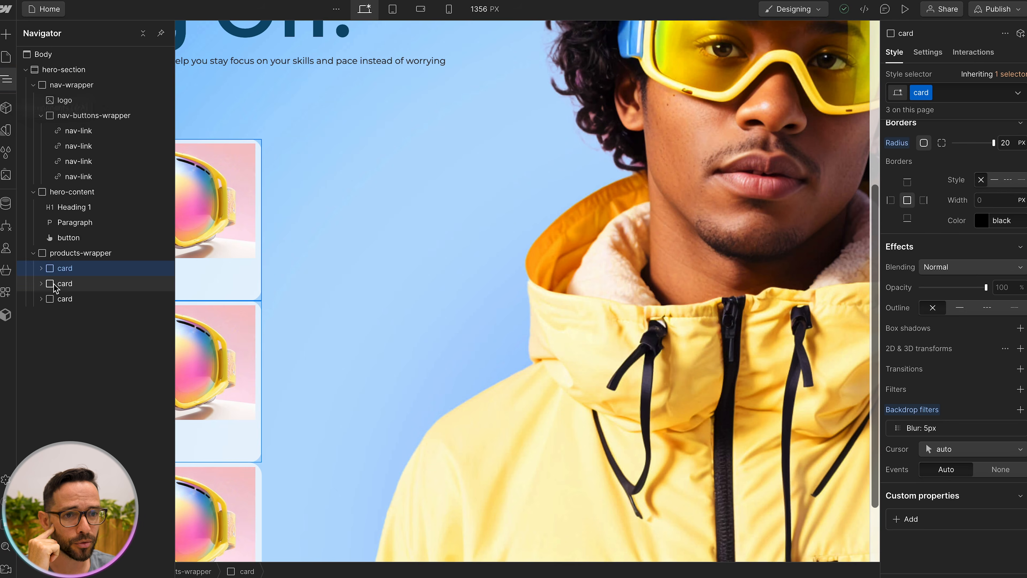
click(60, 254)
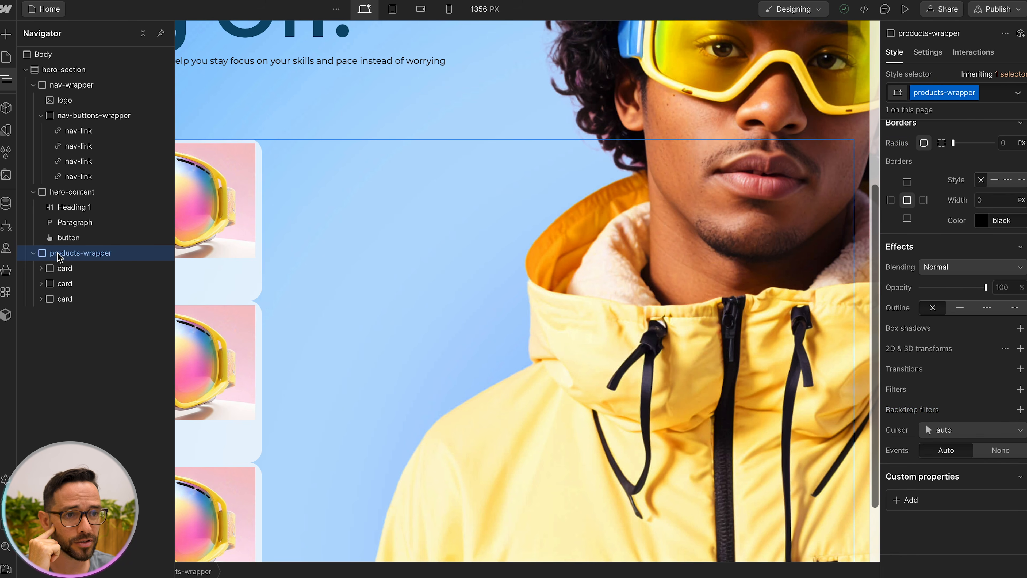
click(8, 81)
scroll(938, 247, up, 10)
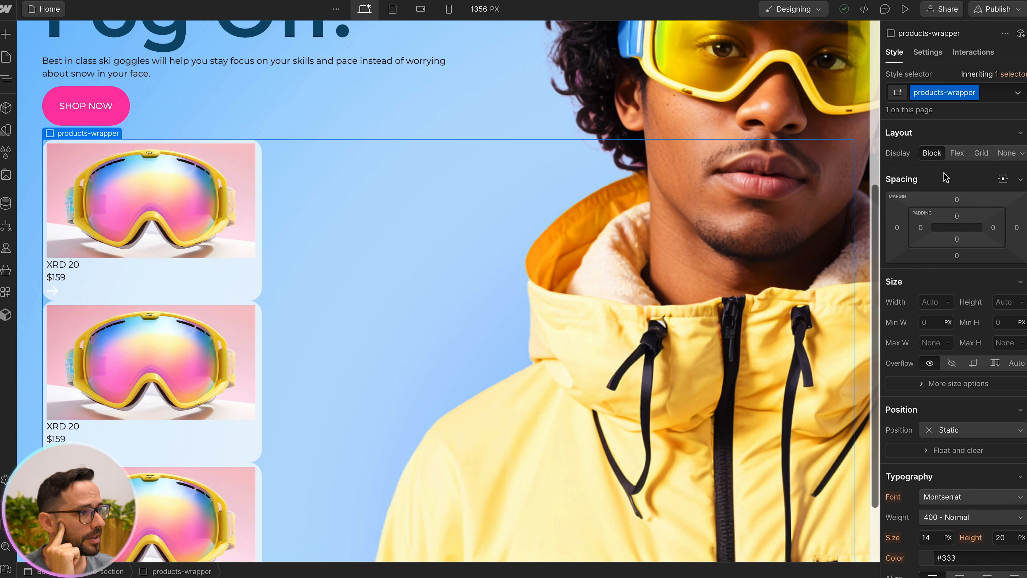
click(957, 153)
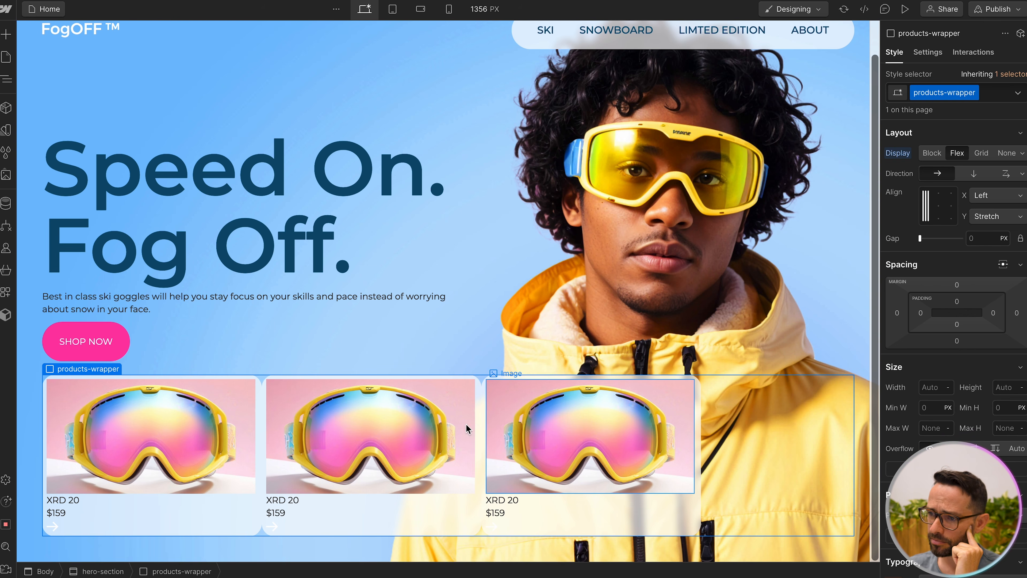
drag(921, 239, 930, 238)
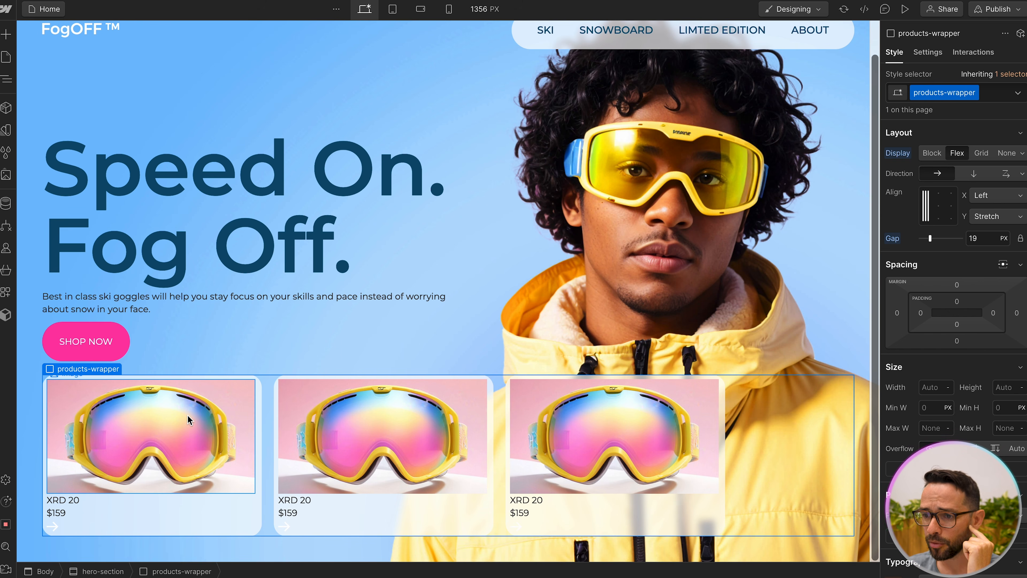
Step: Check the card image in the Figma design and create the class card-image on the first card's goggles image
click(169, 422)
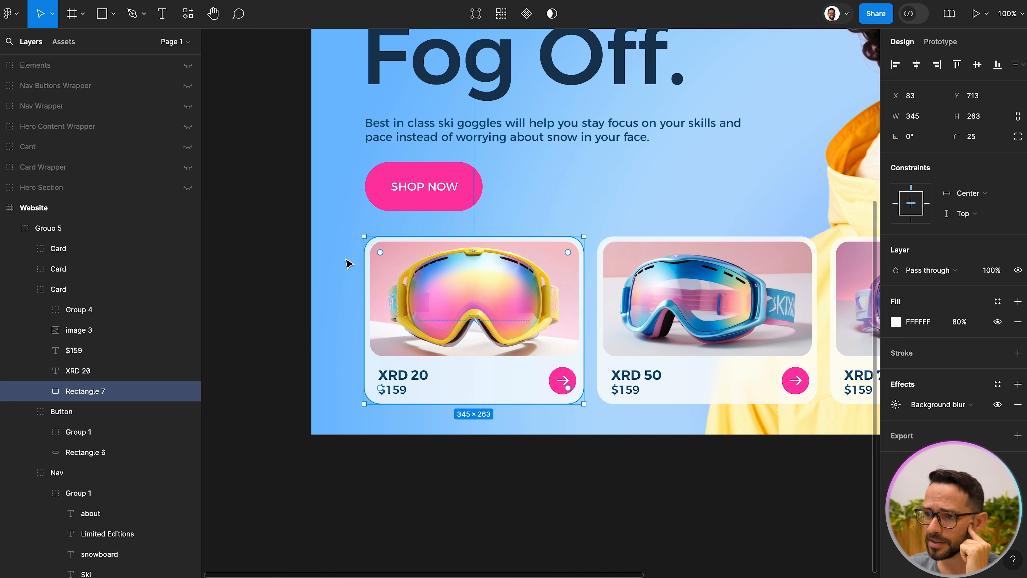
click(346, 260)
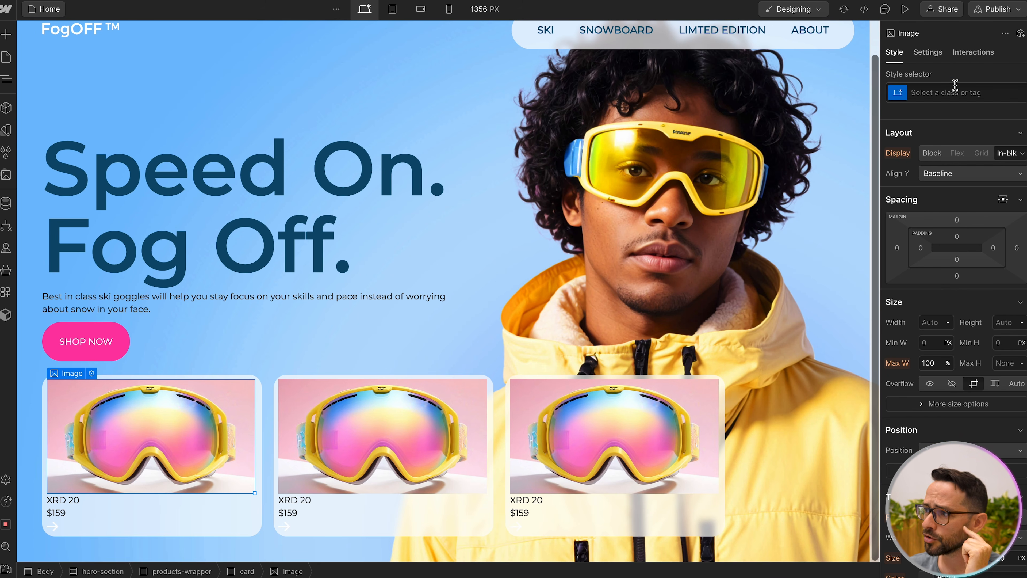
click(955, 92)
text(card-image)
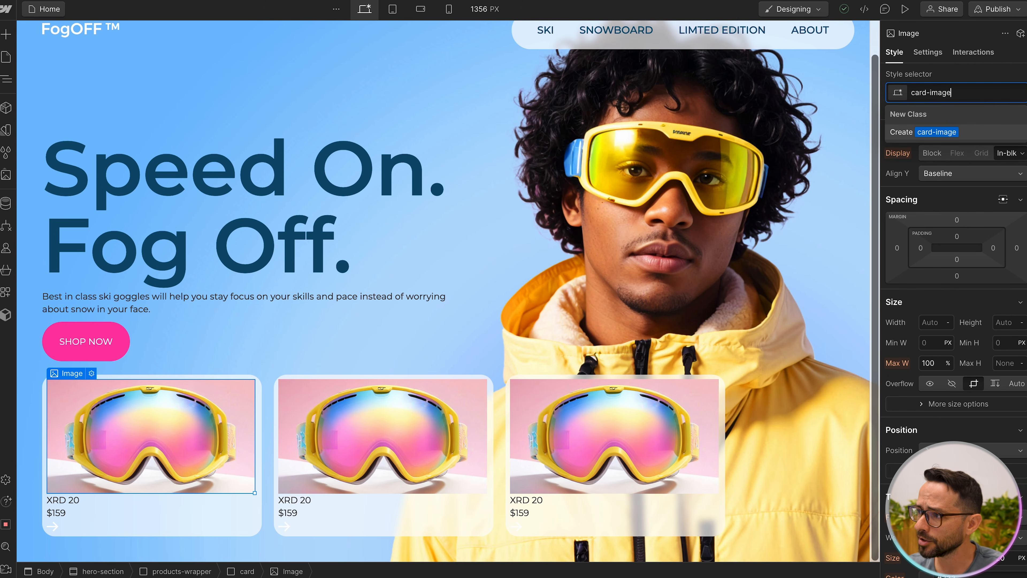
key(Return)
Step: Round the corners of the card-image class with a border radius of 17 px
scroll(930, 226, down, 10)
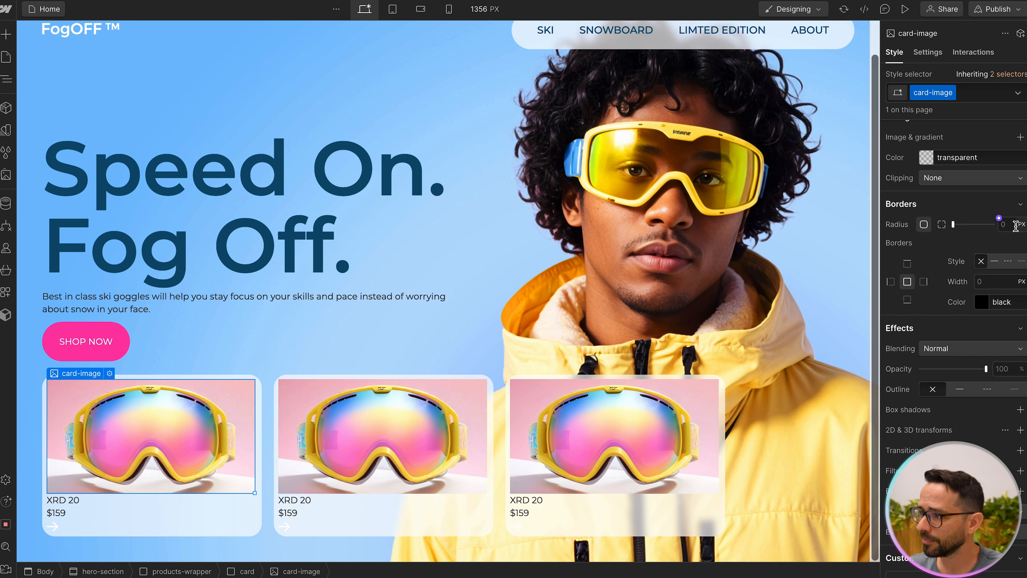
text(20)
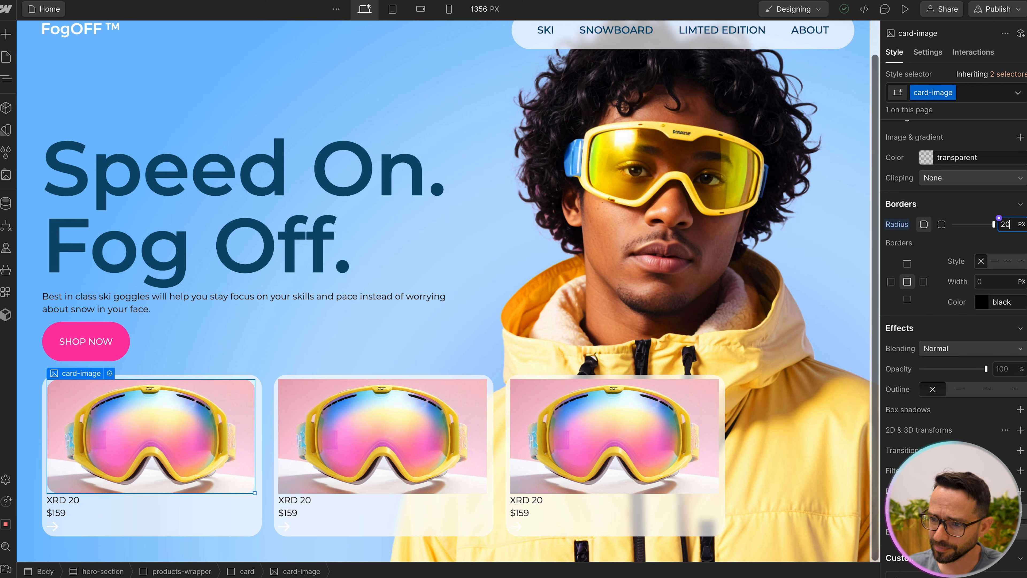
key(BackSpace)
key(BackSpace)
text(17)
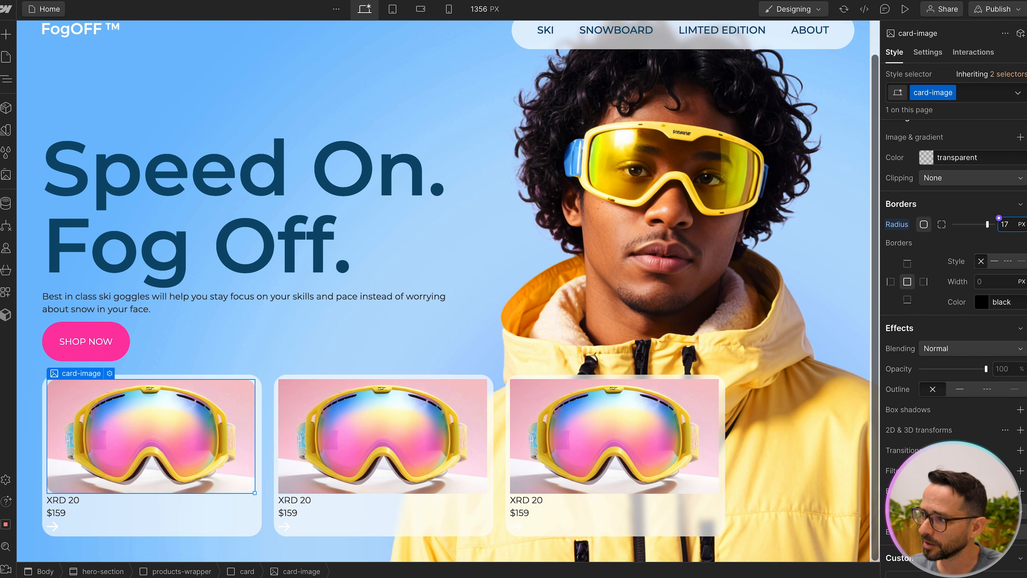
click(252, 344)
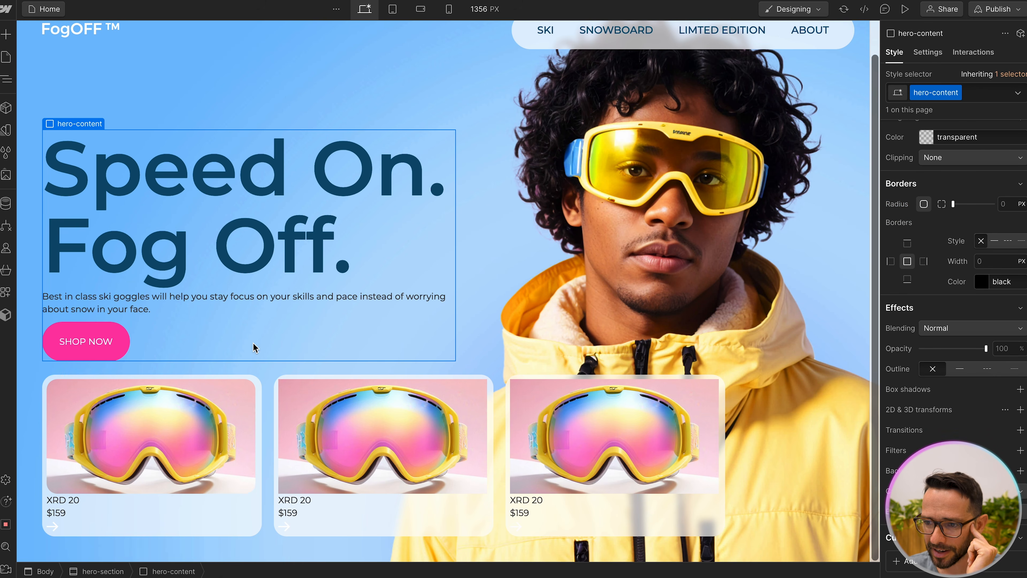
Step: Compare the product card's name, price and arrow layout with the Figma design, and open the page's element structure
click(188, 449)
click(195, 341)
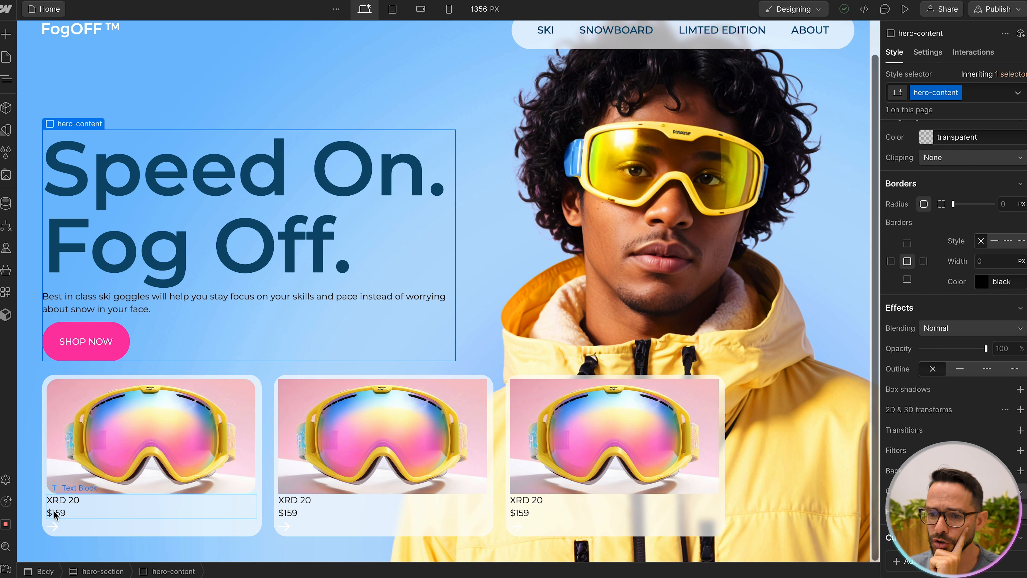
click(162, 1)
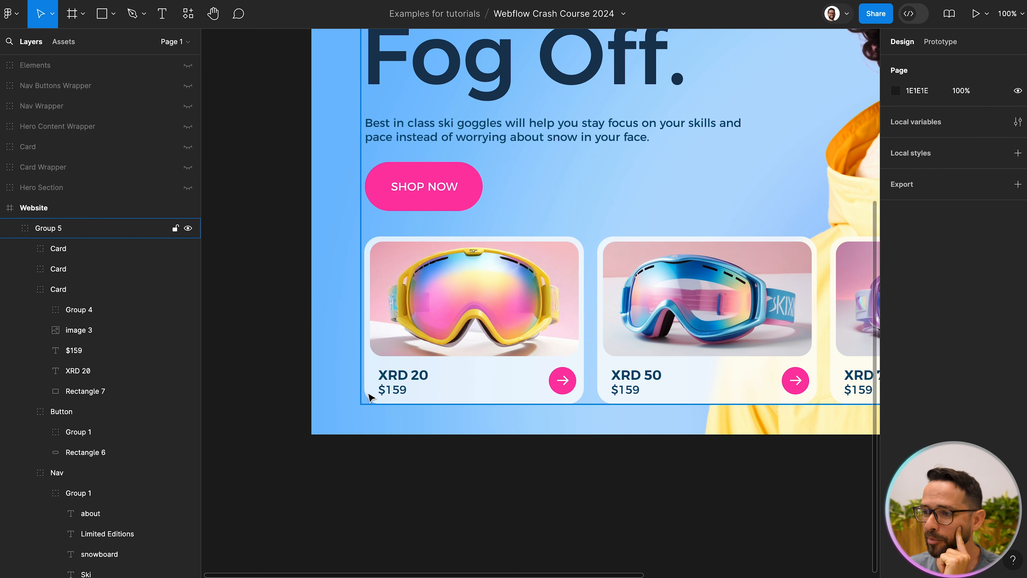
key(ctrl+minus)
scroll(603, 378, up, 5)
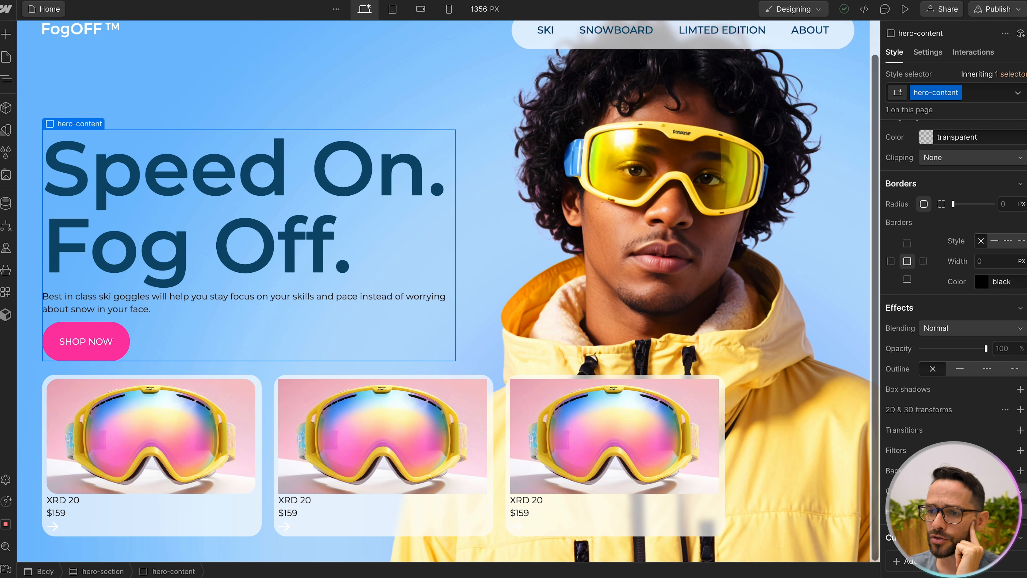
click(7, 78)
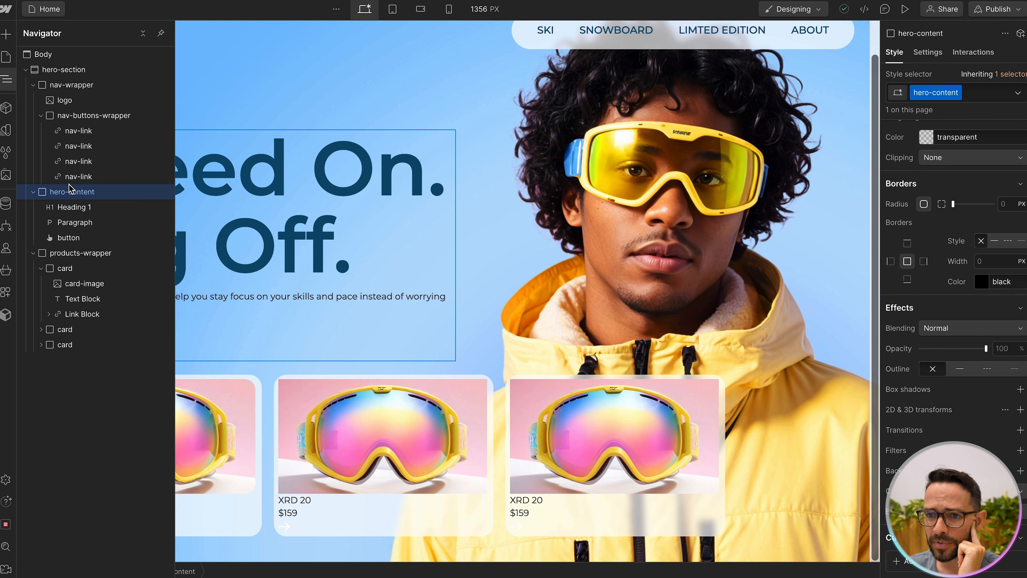
Step: Wrap the first card's name and price text block in a horizontal flex block
click(79, 284)
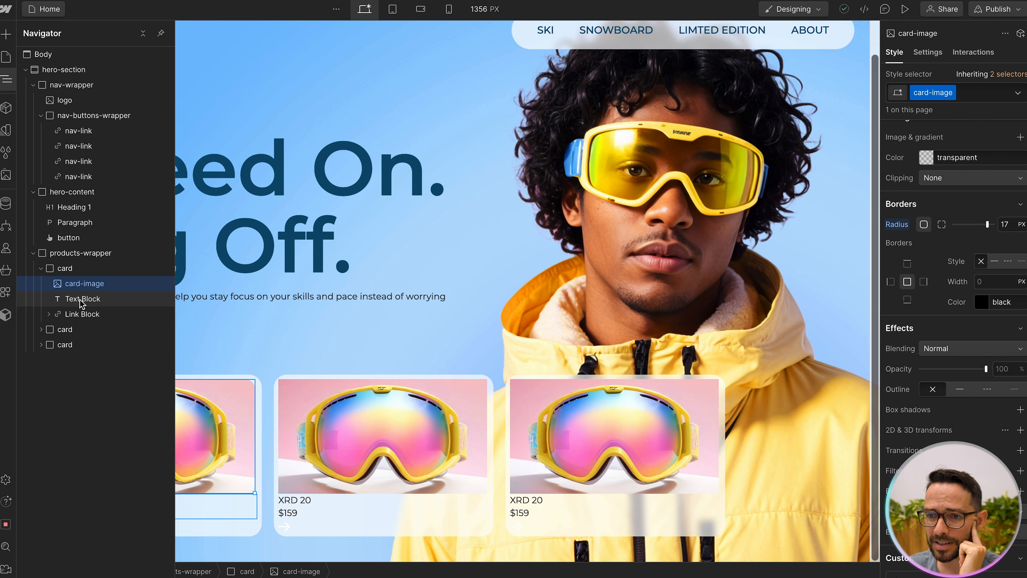
click(82, 300)
click(82, 314)
click(85, 302)
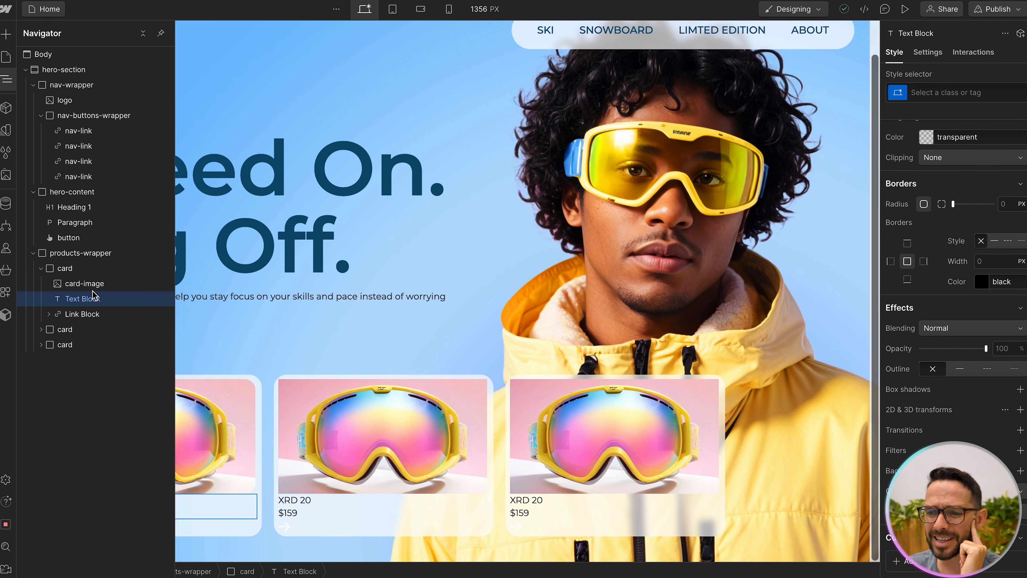
click(236, 429)
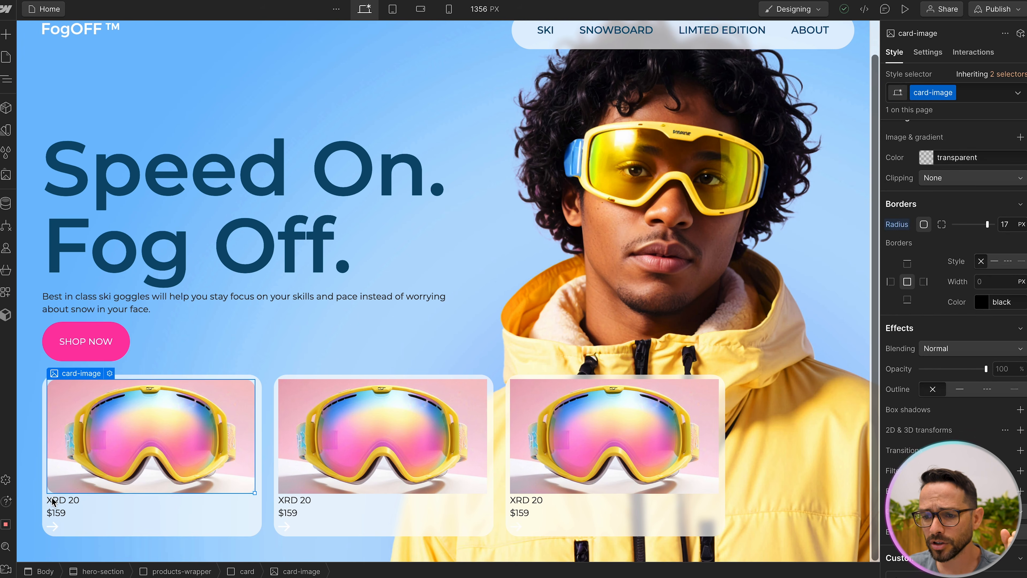
click(51, 499)
scroll(44, 503, up, 1)
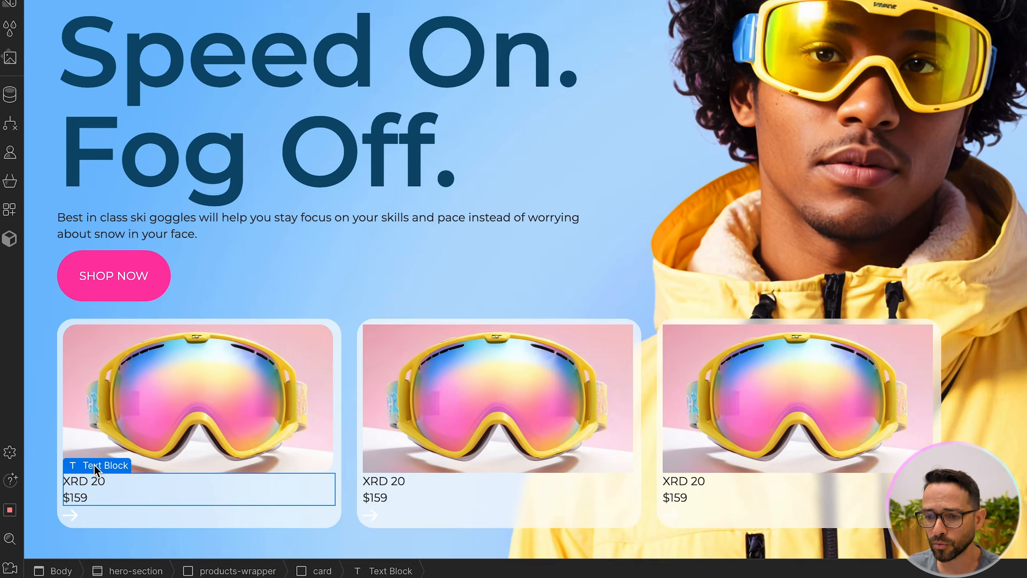
right_click(71, 489)
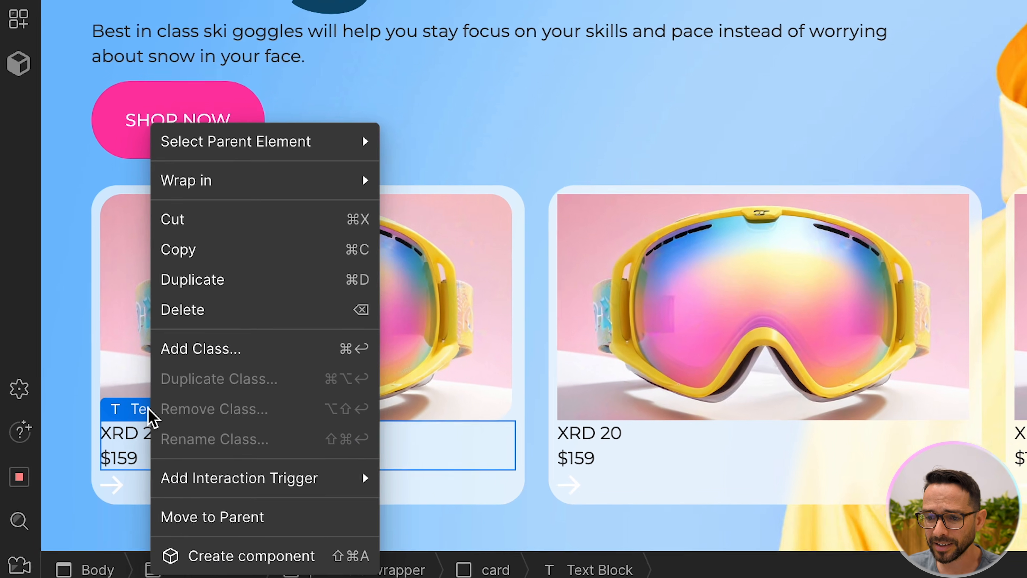
mouse_move(270, 121)
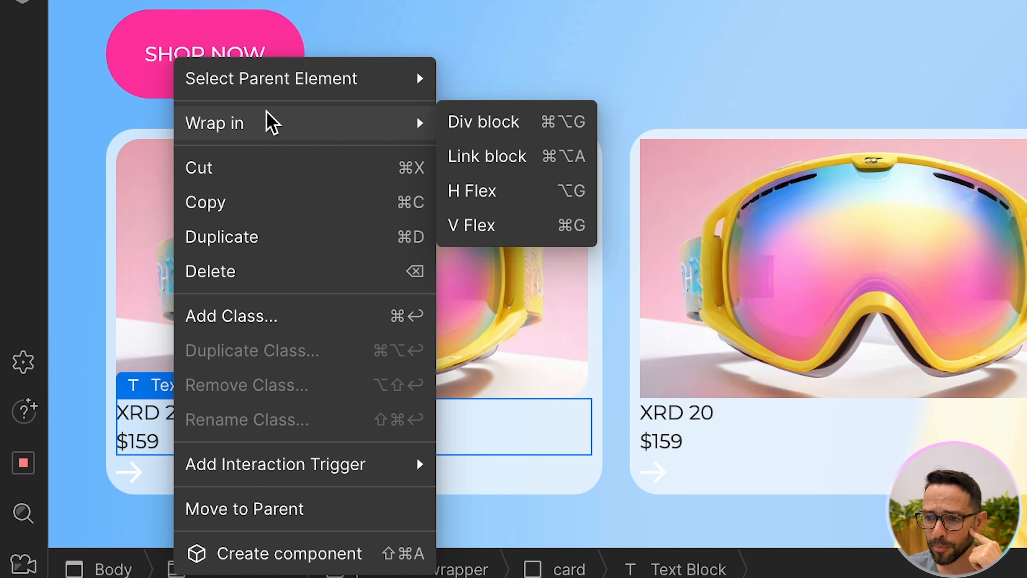
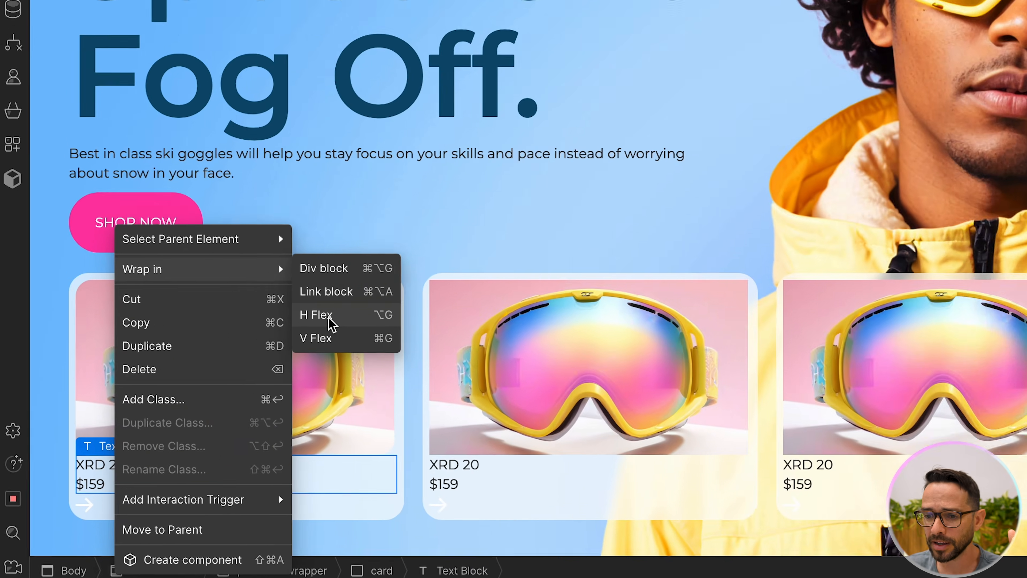
click(491, 198)
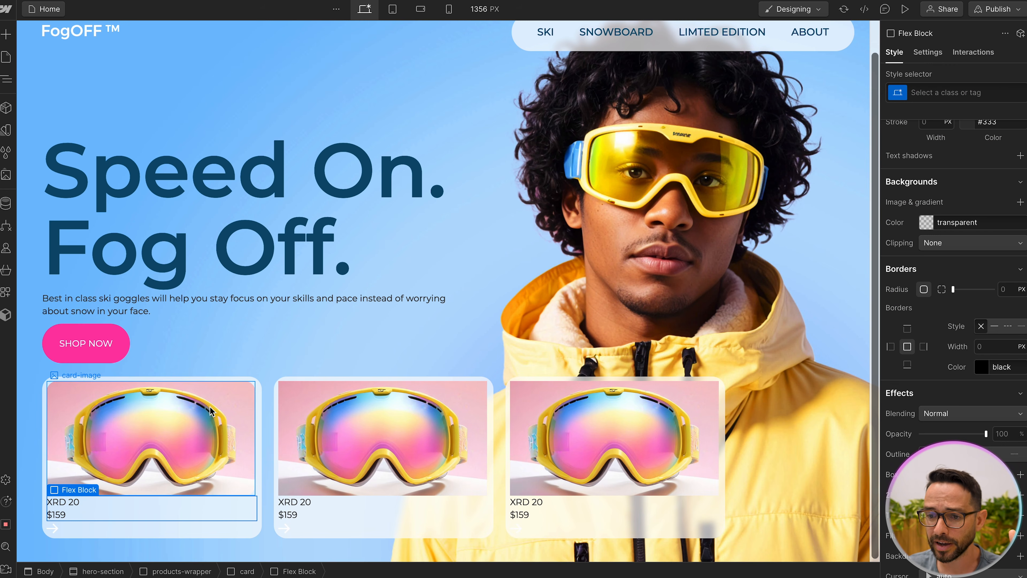
Step: Move the first card's arrow link block into the new flex block, placing it after the text block
click(6, 79)
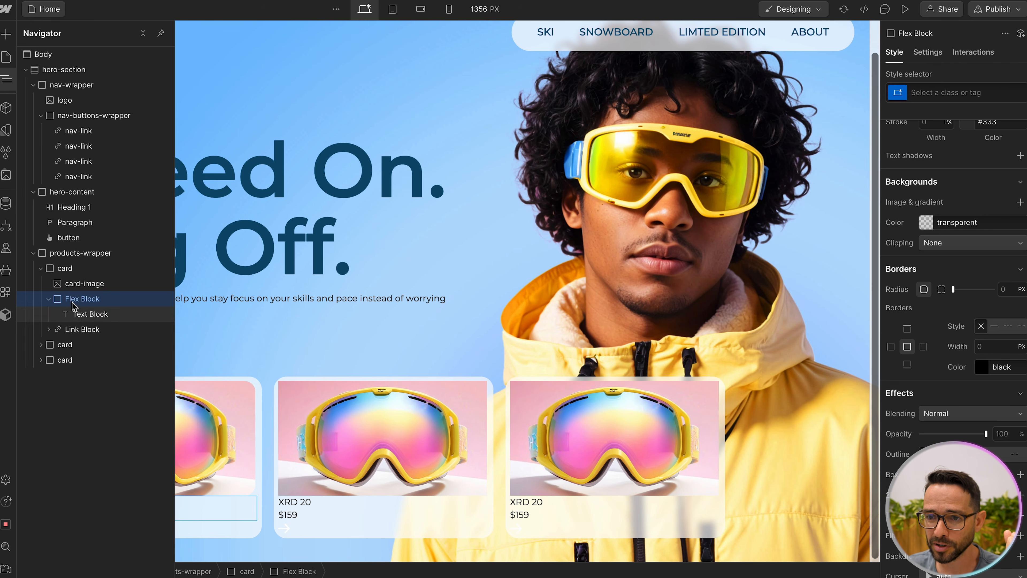
drag(74, 331, 91, 308)
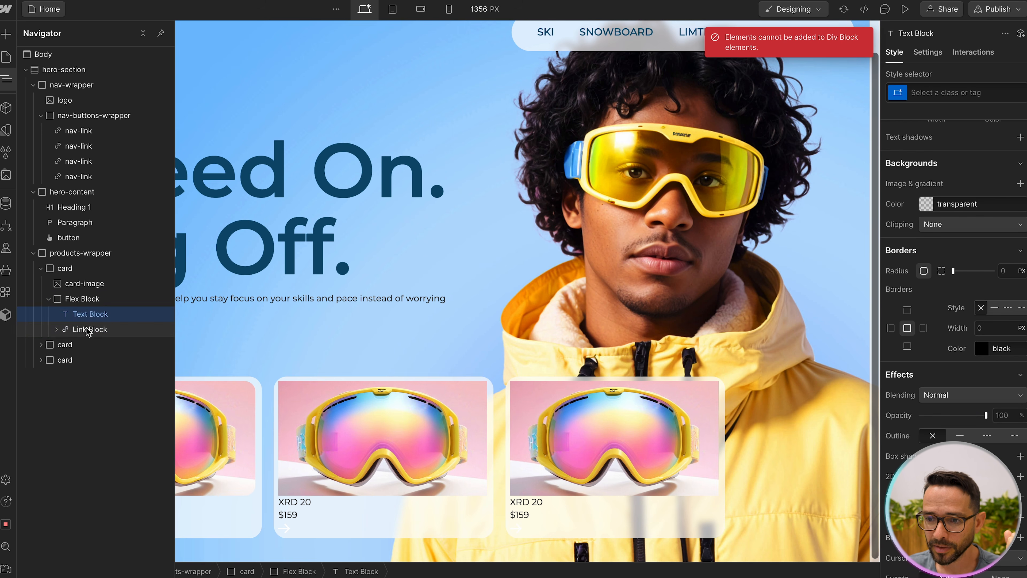
click(88, 331)
click(265, 370)
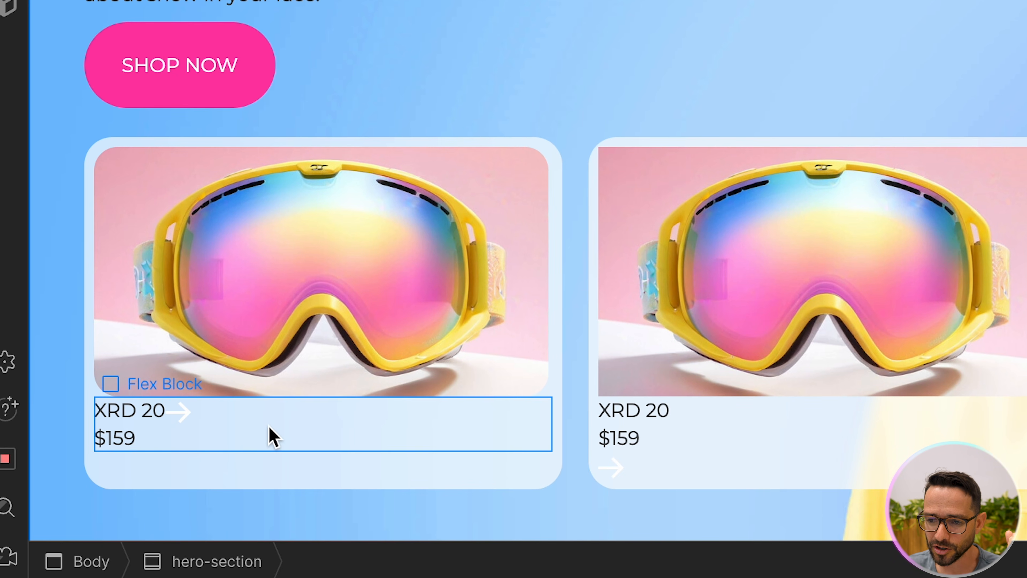
Step: Create the class card-info-wrapper on the first card's flex block and set its horizontal alignment to Space between
click(259, 427)
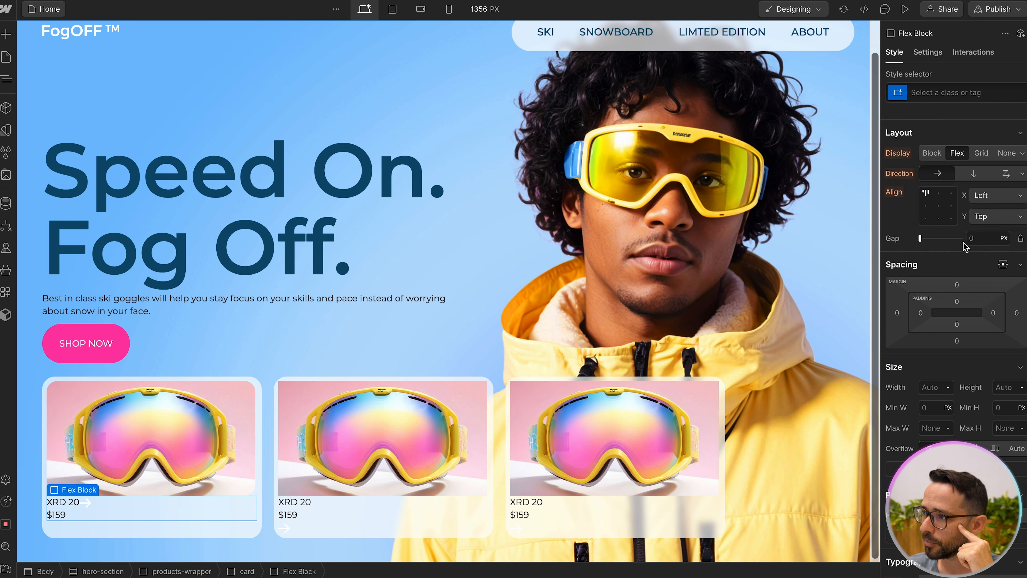
click(928, 93)
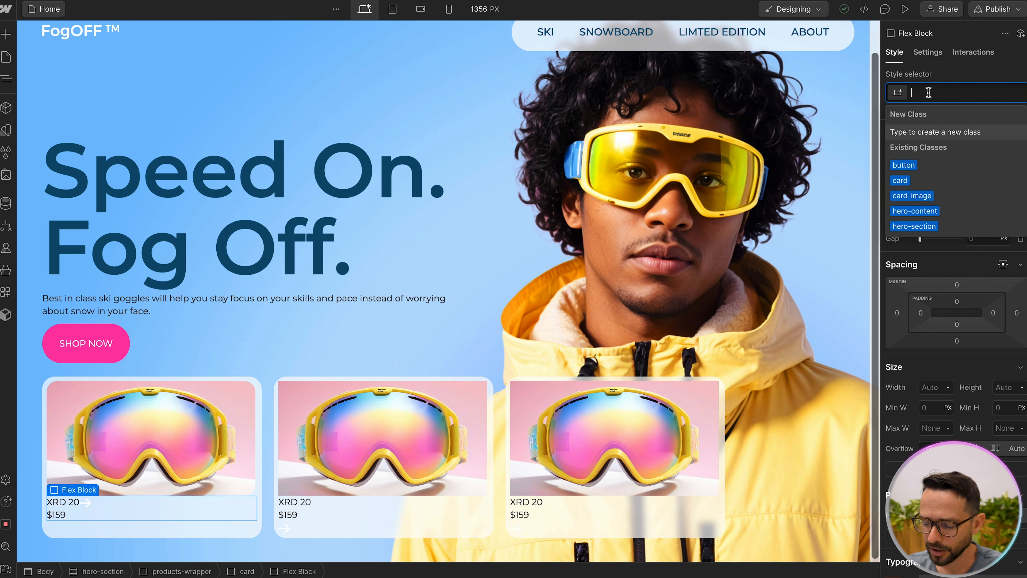
text(card-in)
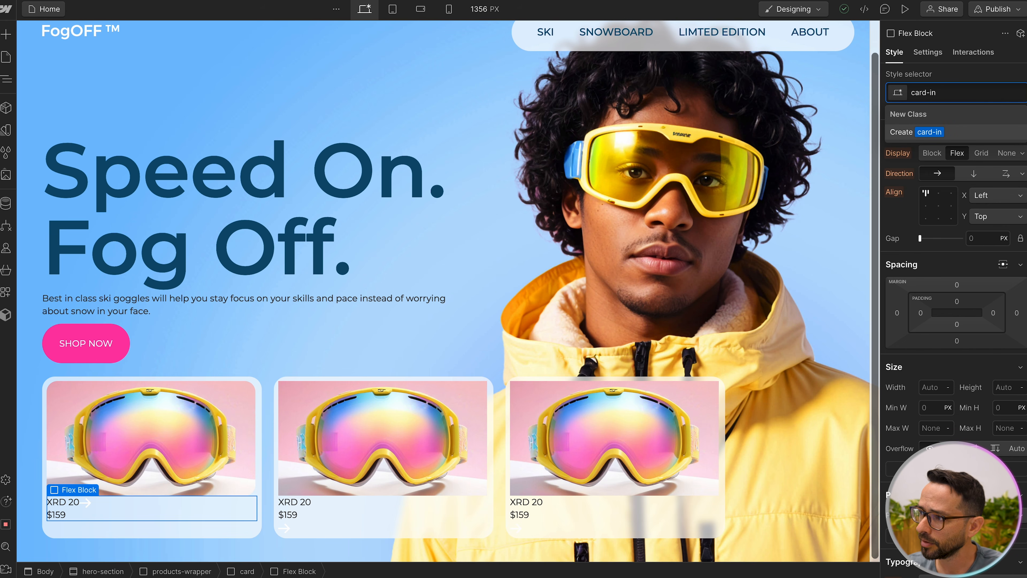
text(fo-wrapper)
key(Return)
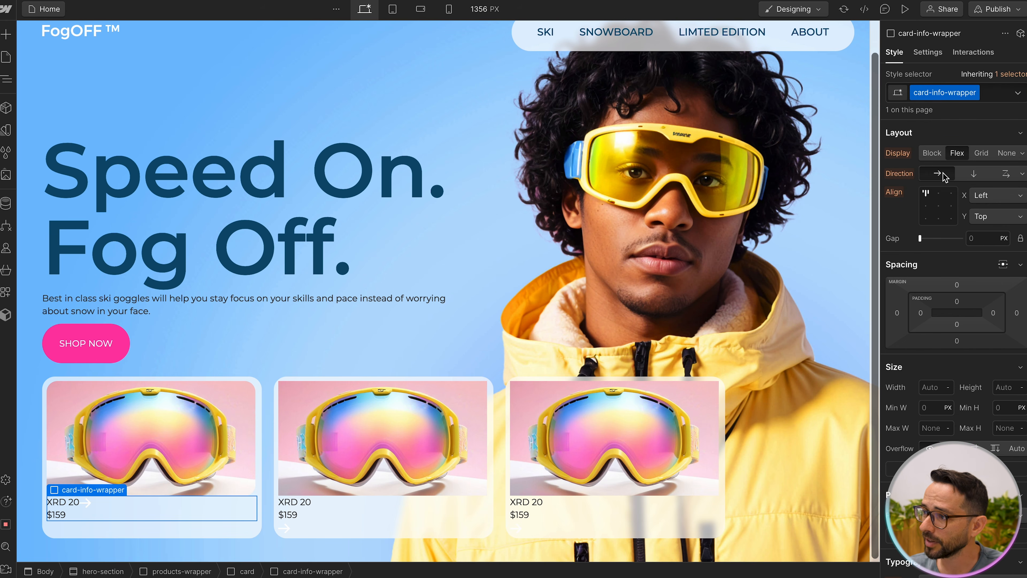
click(997, 195)
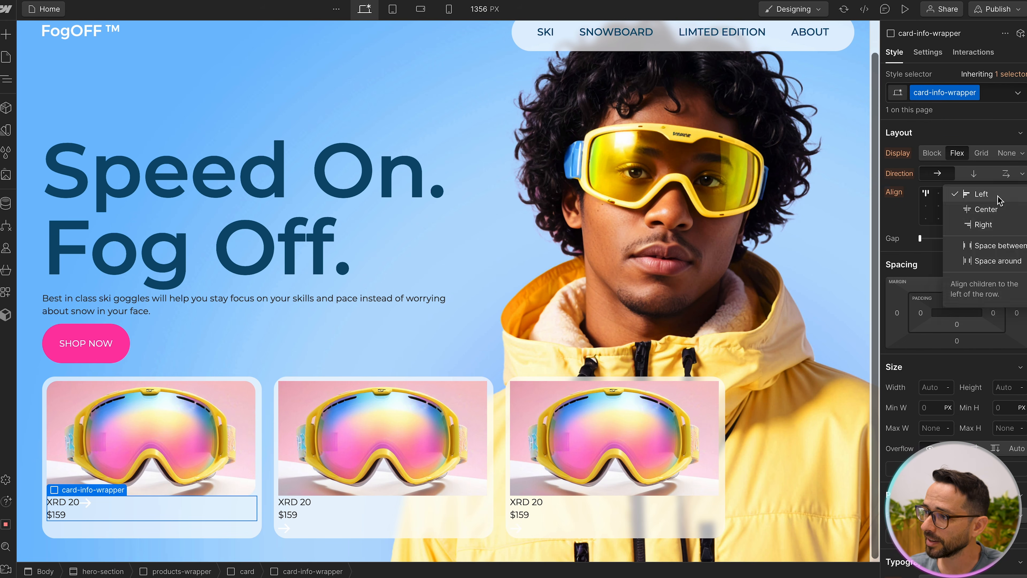
click(992, 245)
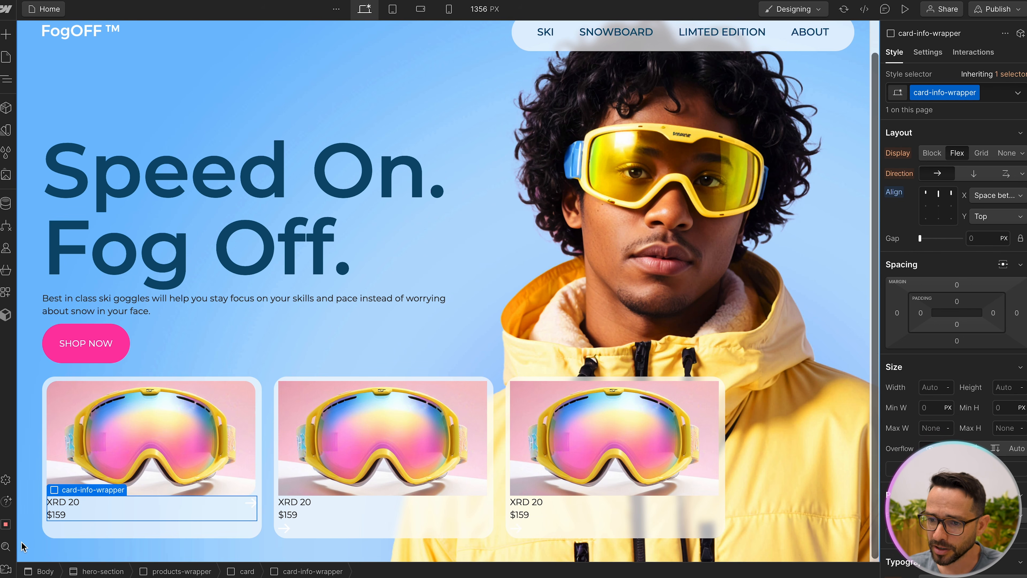
Step: Make the product name XRD 20 bold in the first card
click(63, 505)
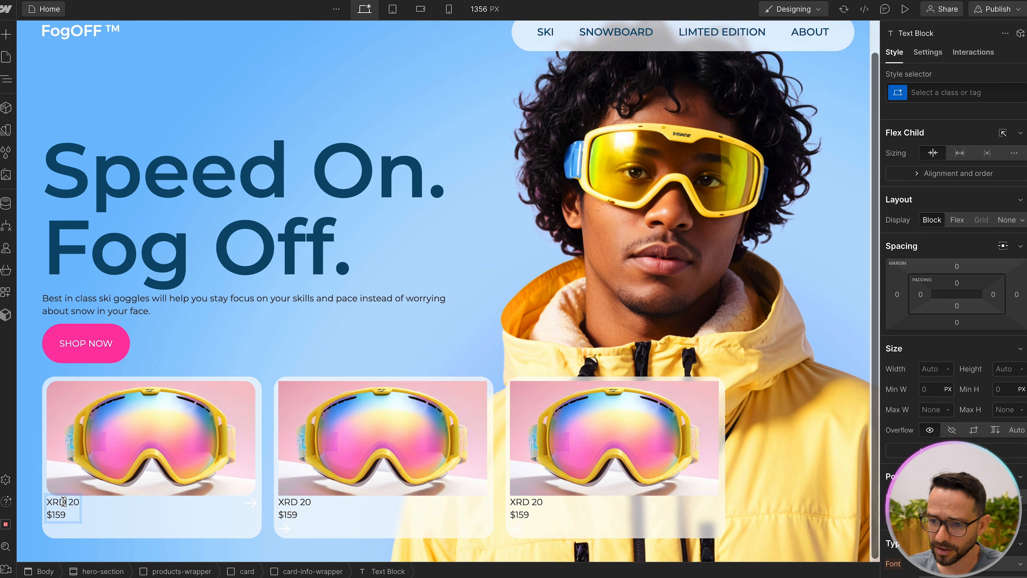
double_click(60, 501)
click(49, 502)
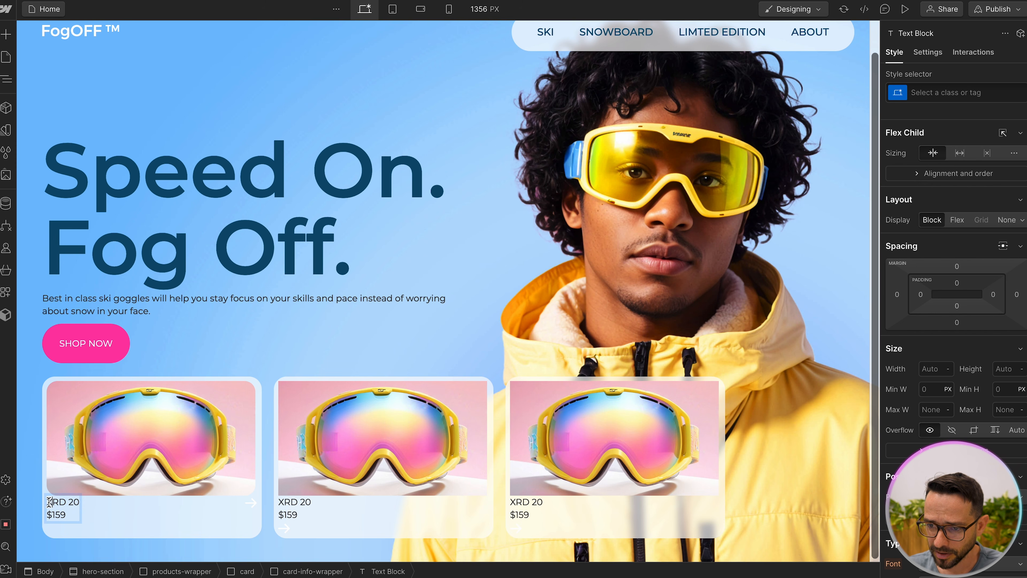
key(super+b)
click(147, 513)
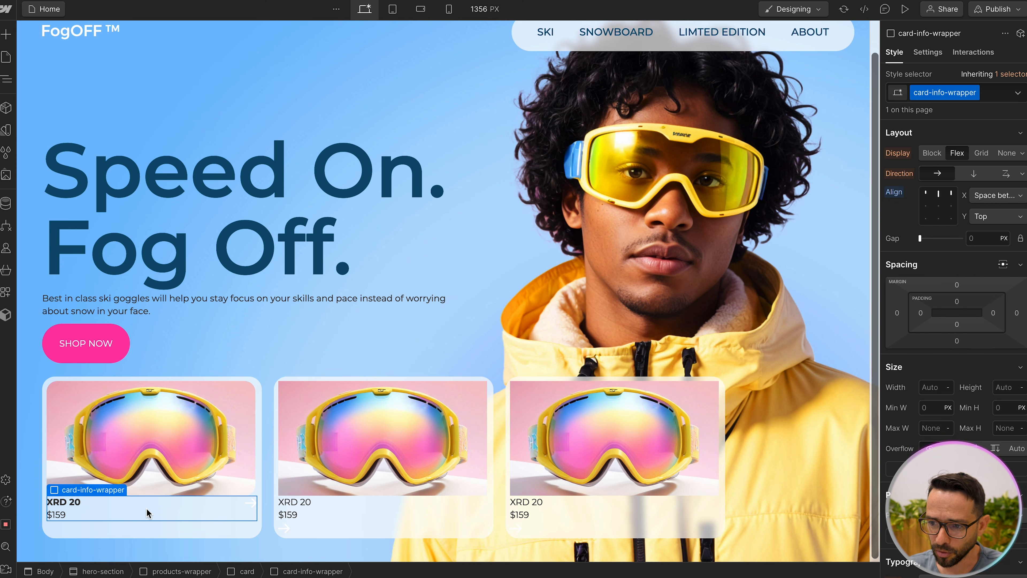
Step: Give card-info-wrapper a 10 px top margin and 14 px of left and right padding
click(249, 507)
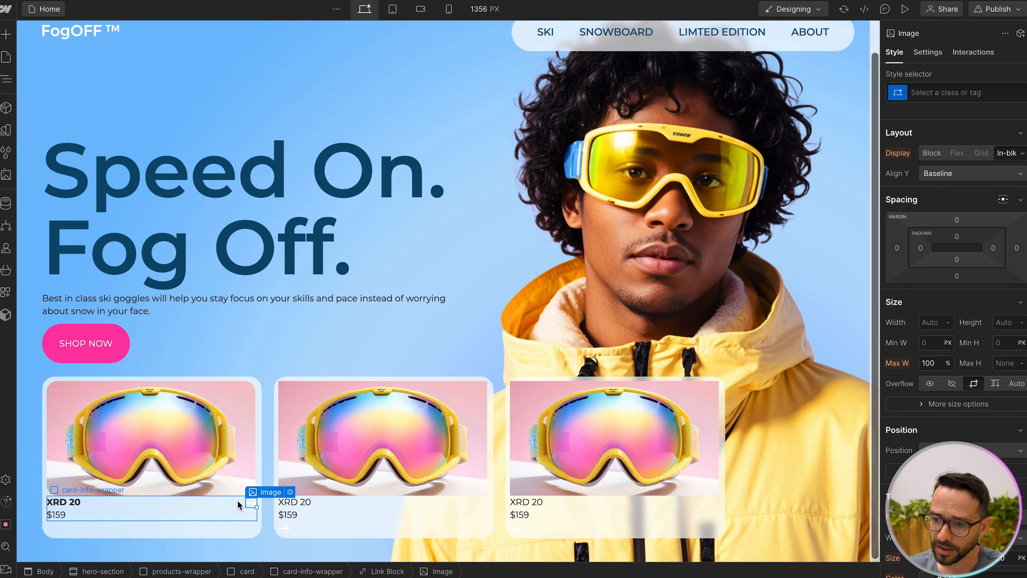
click(176, 513)
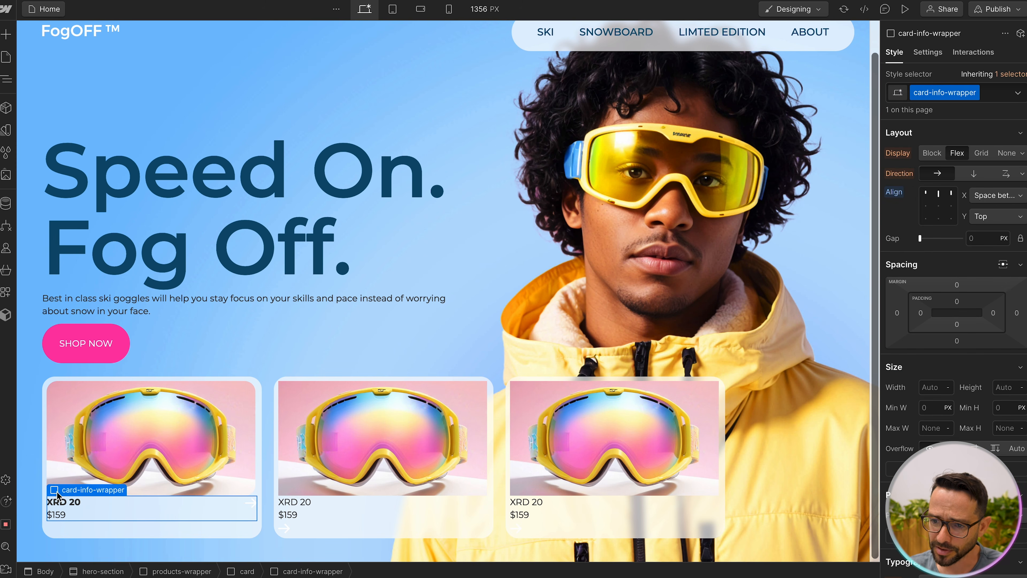
drag(967, 284, 965, 279)
drag(925, 314, 931, 314)
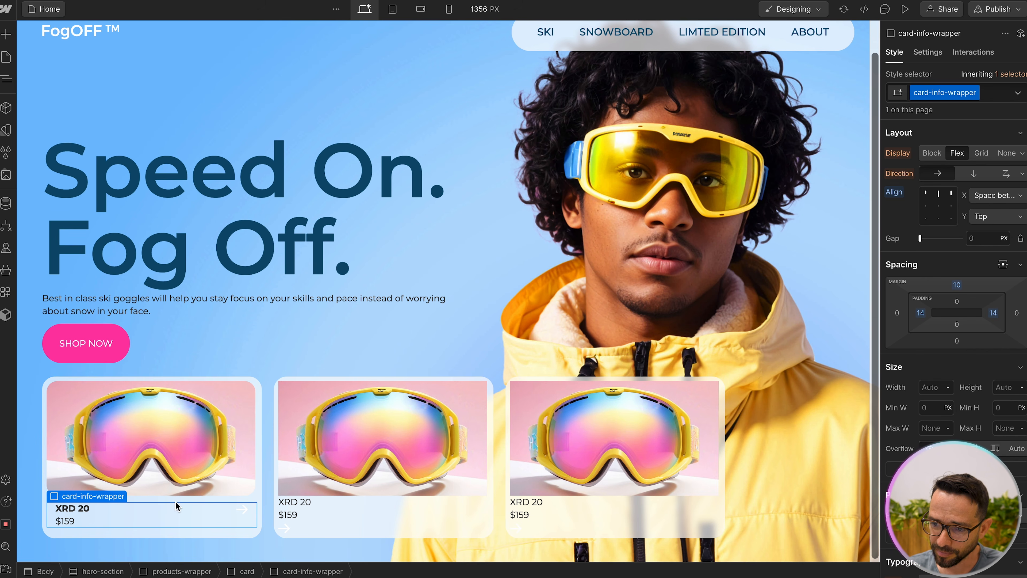
Step: Set the background color of the first card's arrow link block to the Pink swatch
click(176, 500)
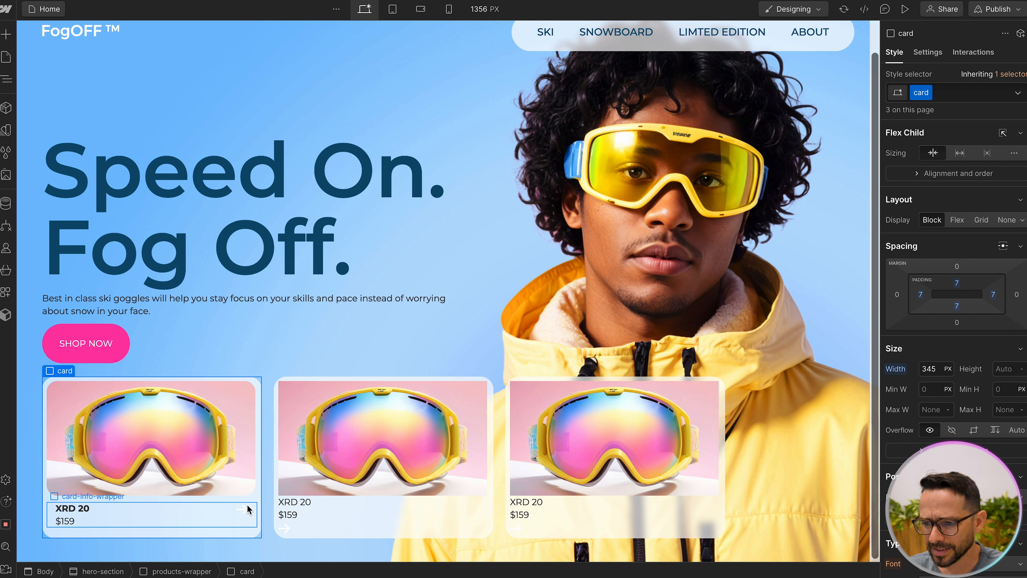
click(238, 510)
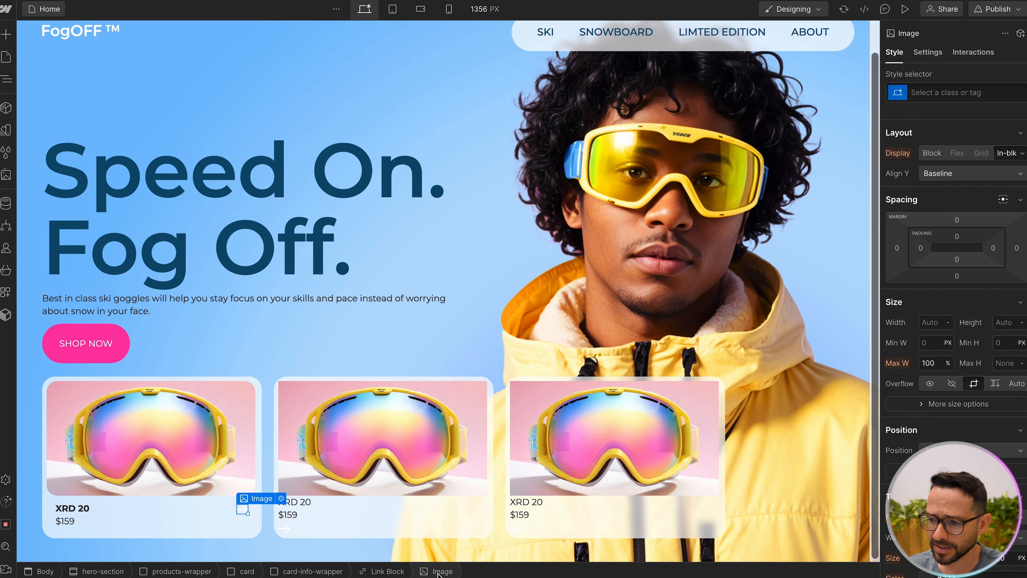
click(384, 571)
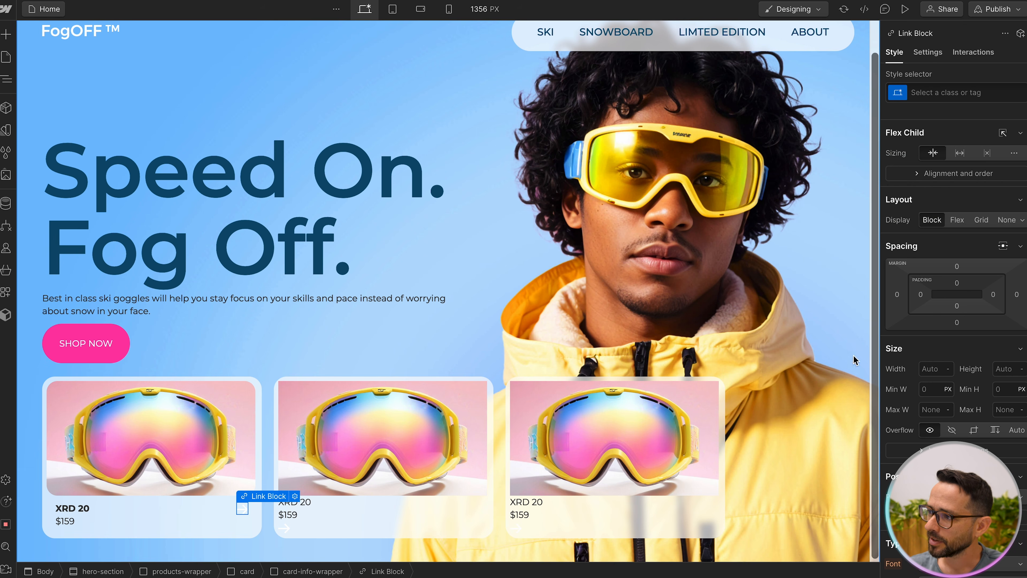
scroll(955, 289, down, 10)
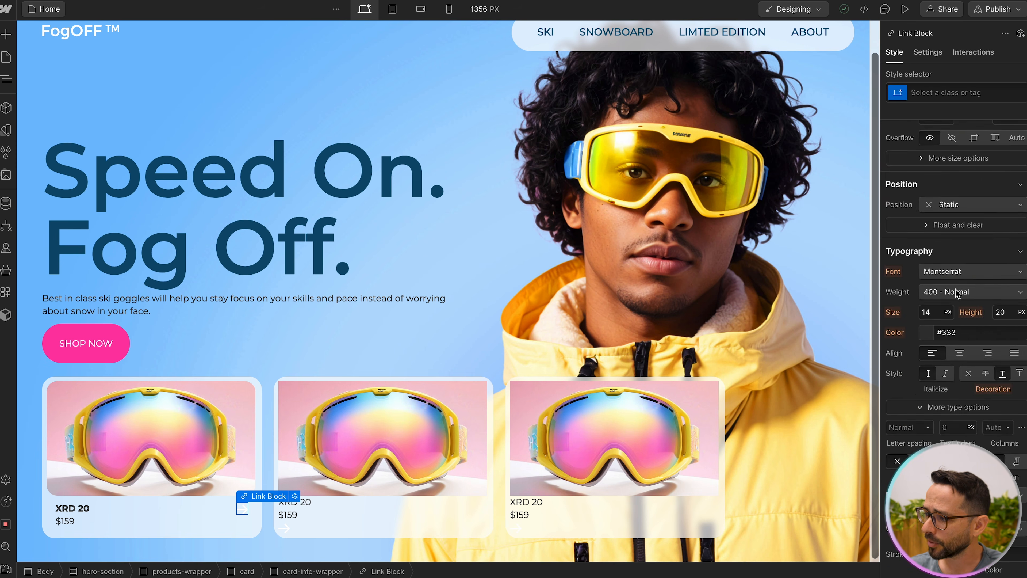
scroll(936, 338, down, 2)
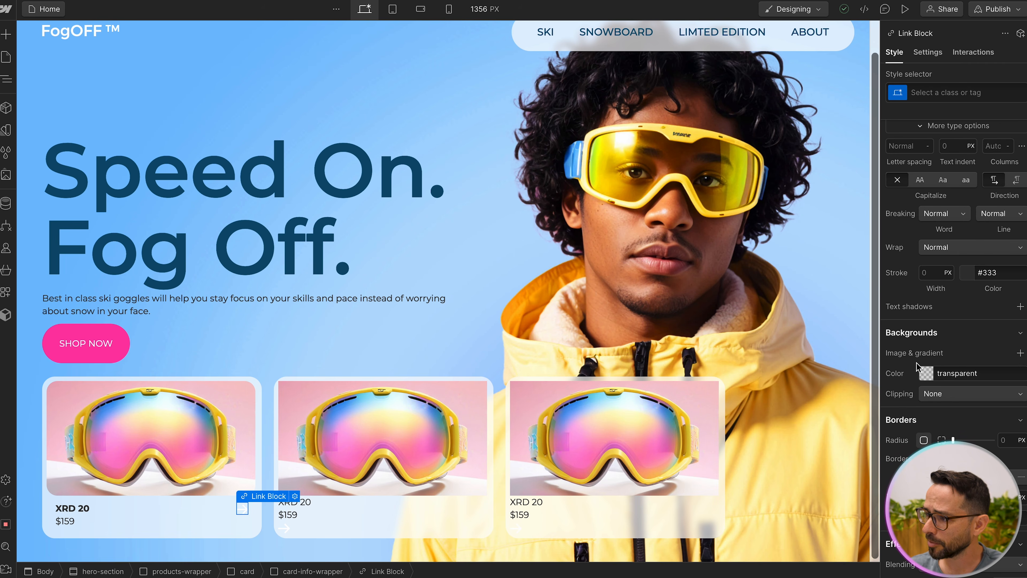
click(919, 367)
click(901, 453)
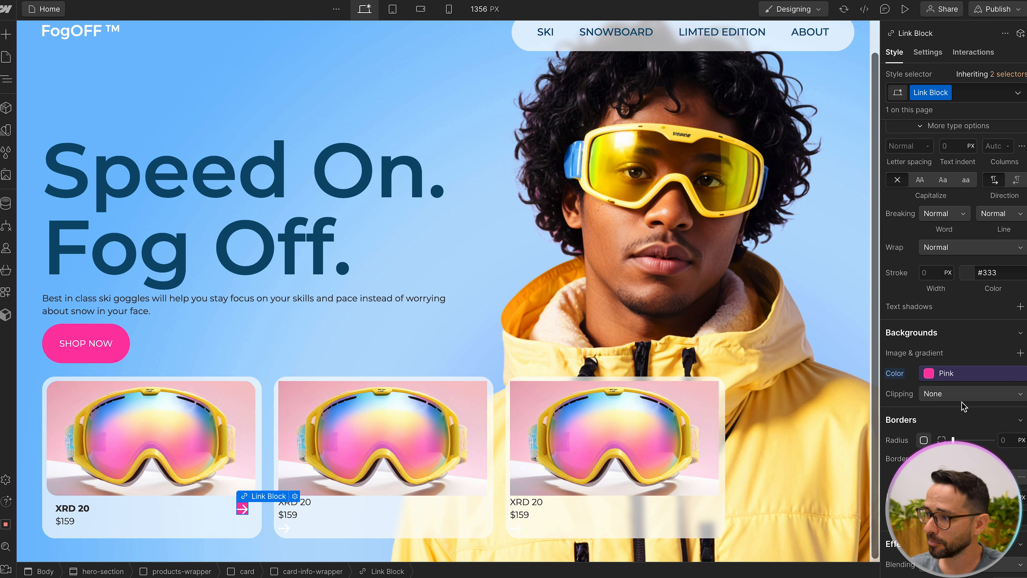
Step: Rename the arrow link block's class from Link Block to arrow-icon
scroll(962, 401, up, 10)
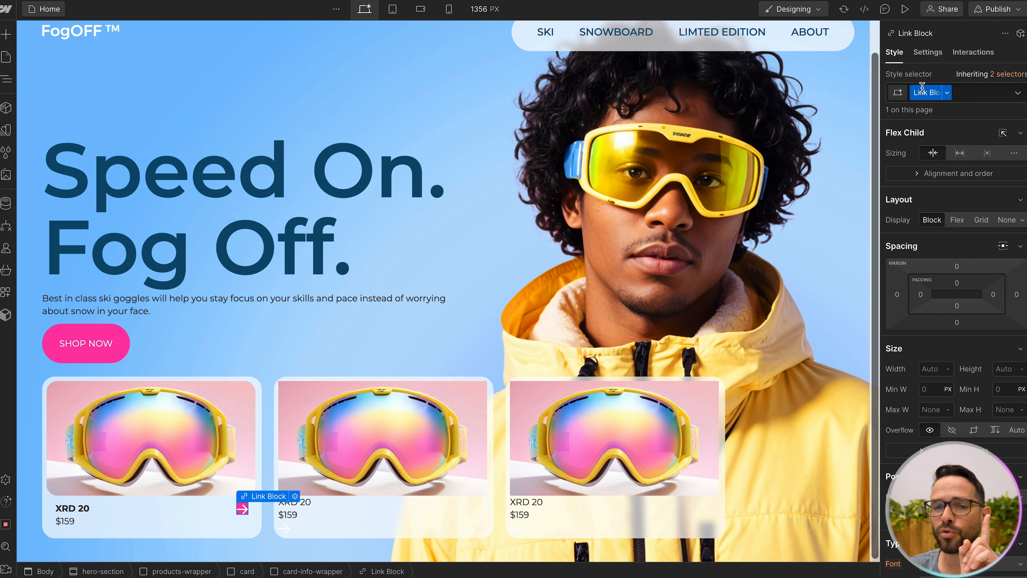
scroll(955, 364, down, 8)
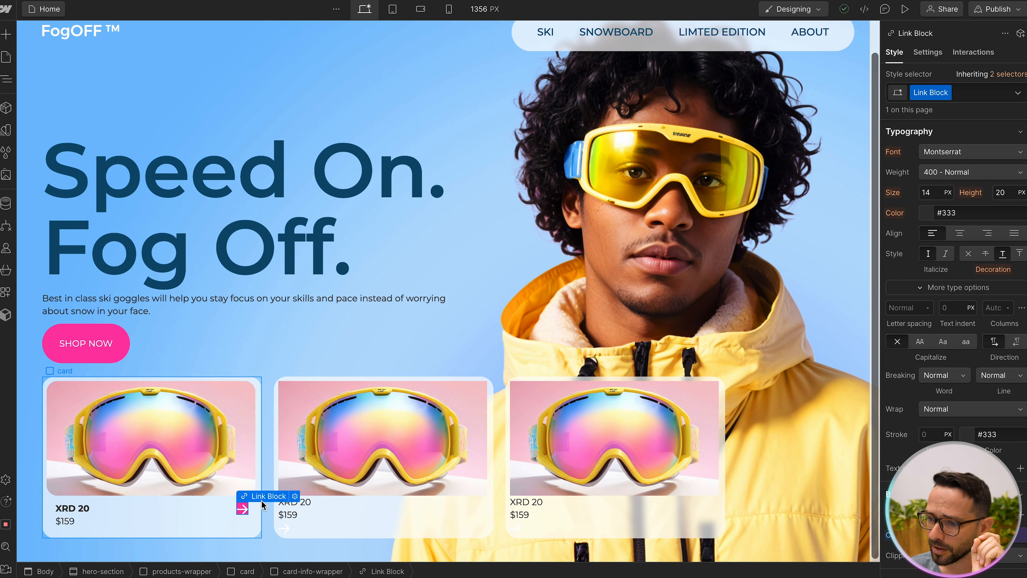
scroll(989, 408, up, 8)
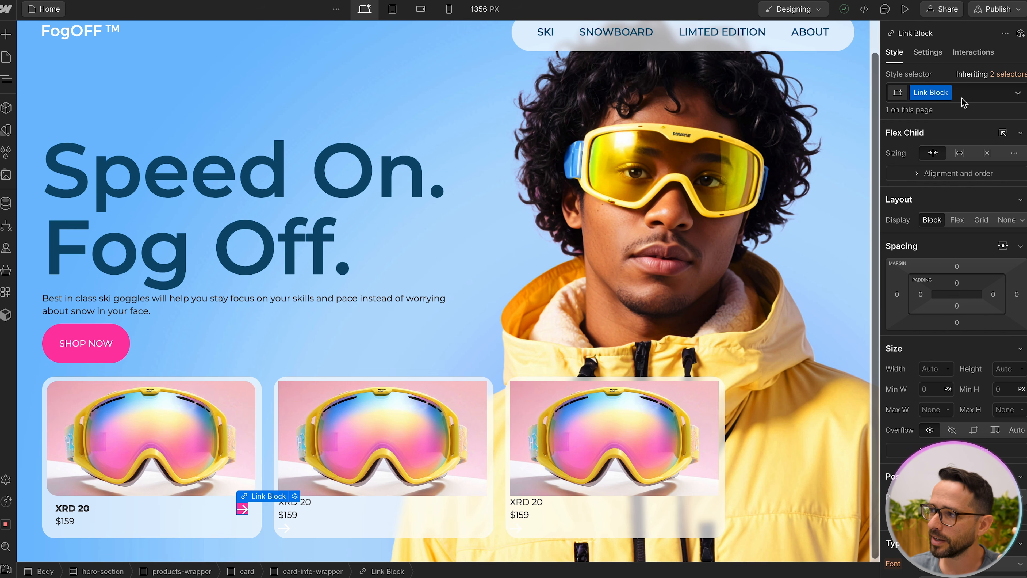
click(946, 94)
click(944, 109)
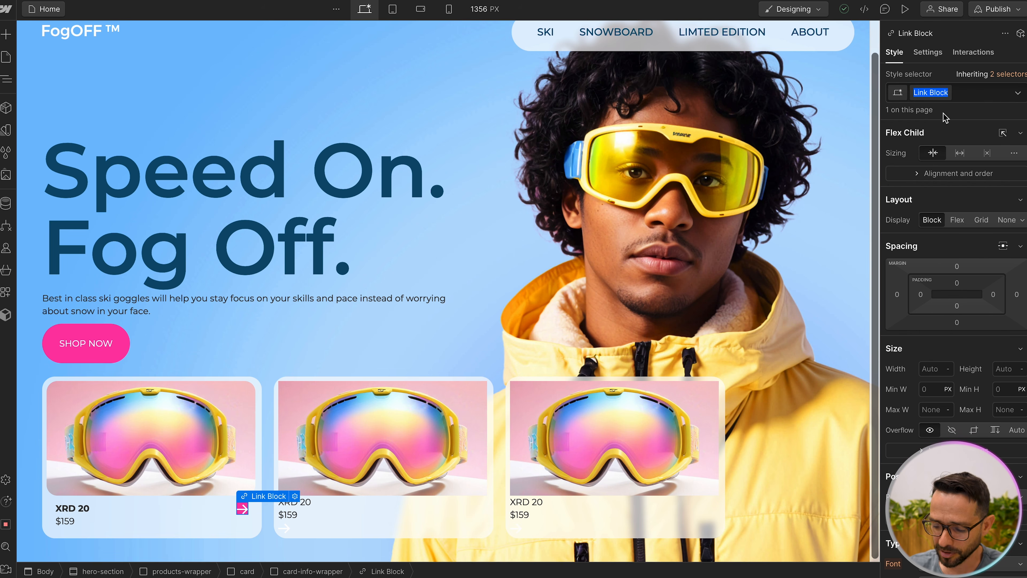
text(arrow-icon)
key(Return)
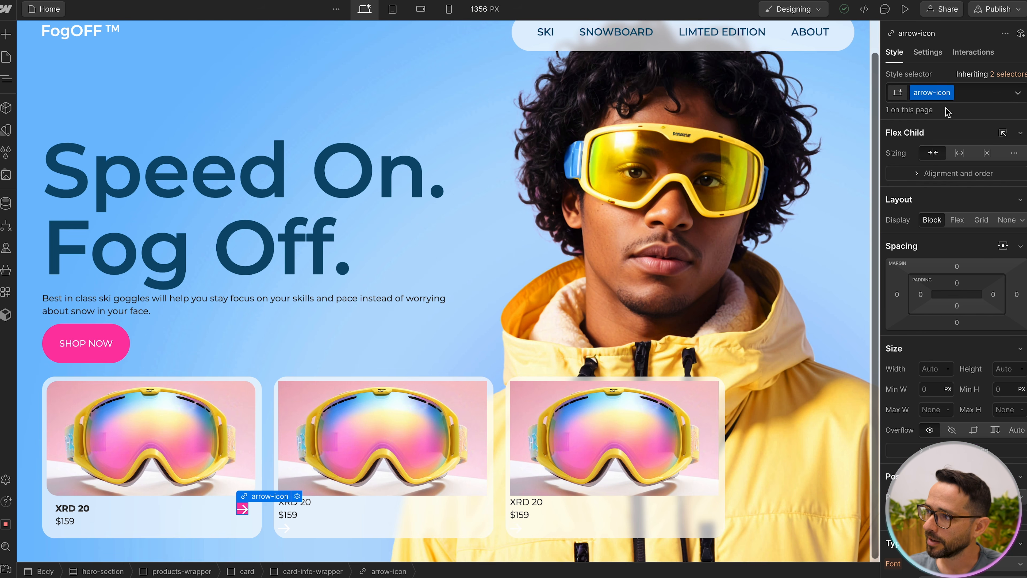
Step: Rename the arrow link block's class to arrow-icon-button
click(944, 94)
click(940, 108)
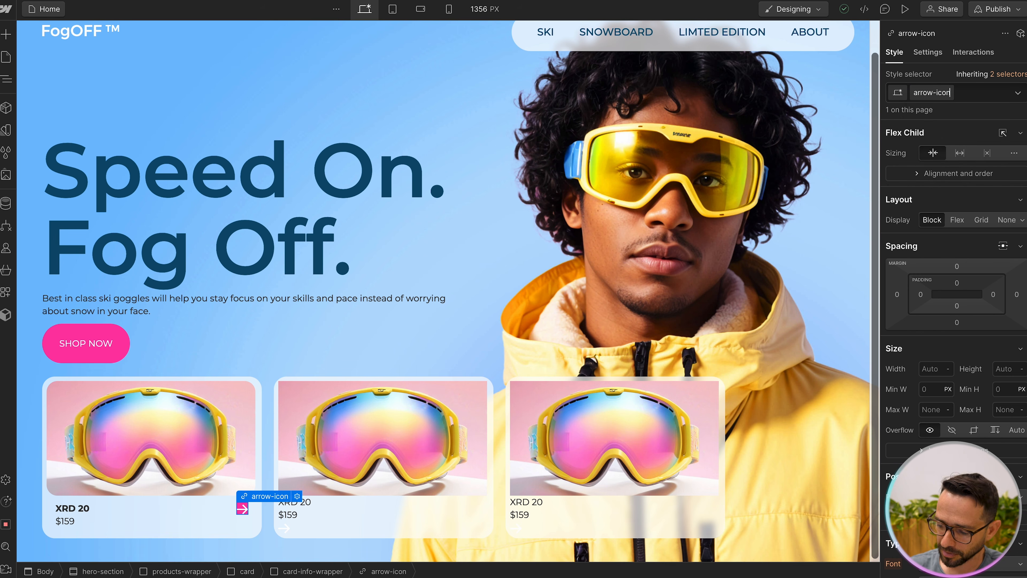
text(-but)
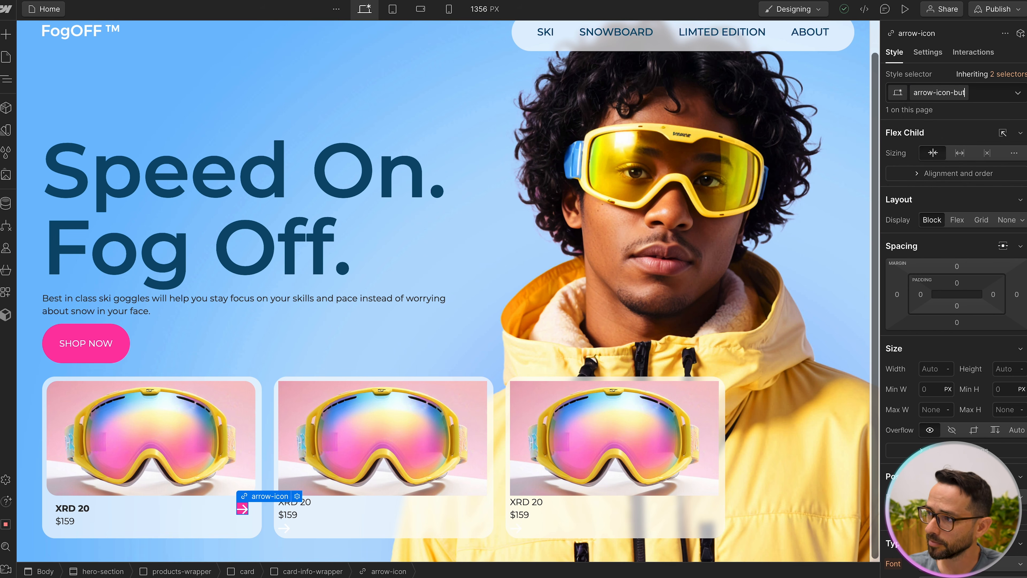
text(ton)
key(Return)
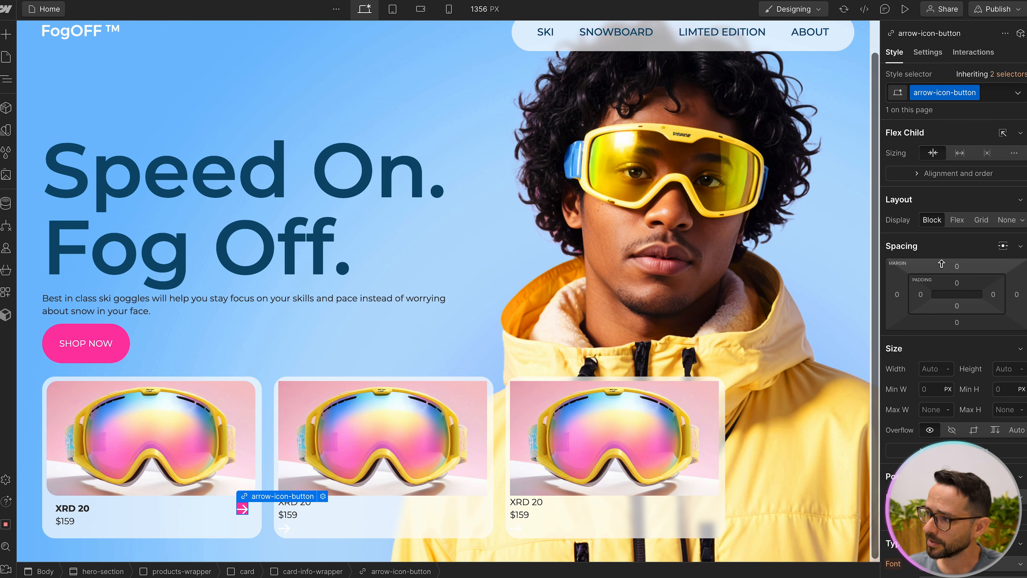
Step: Give arrow-icon-button 12 px of padding on all sides and round its corners into a circle
drag(960, 282, 958, 284)
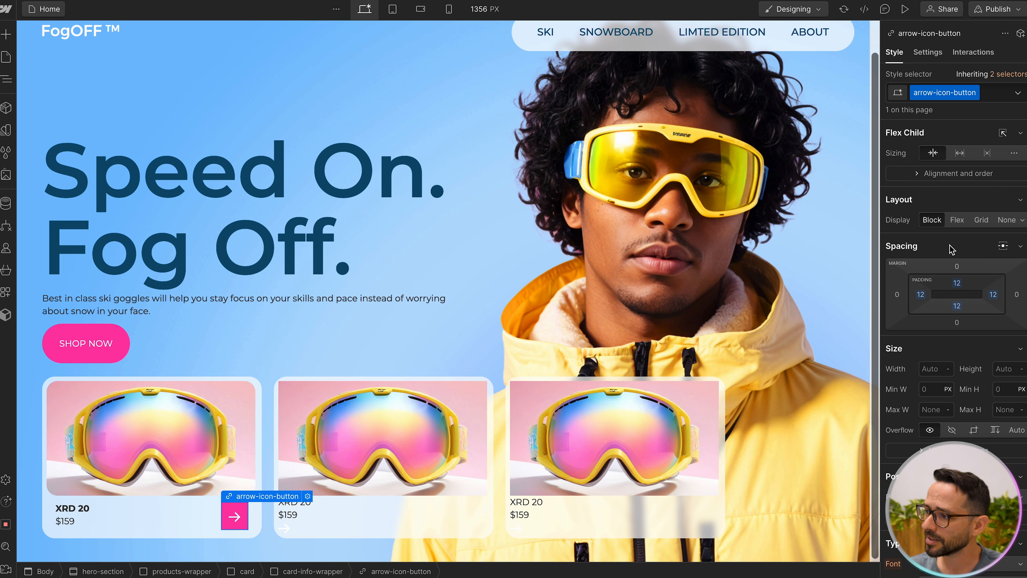
scroll(950, 249, down, 10)
scroll(947, 253, down, 4)
scroll(938, 257, up, 3)
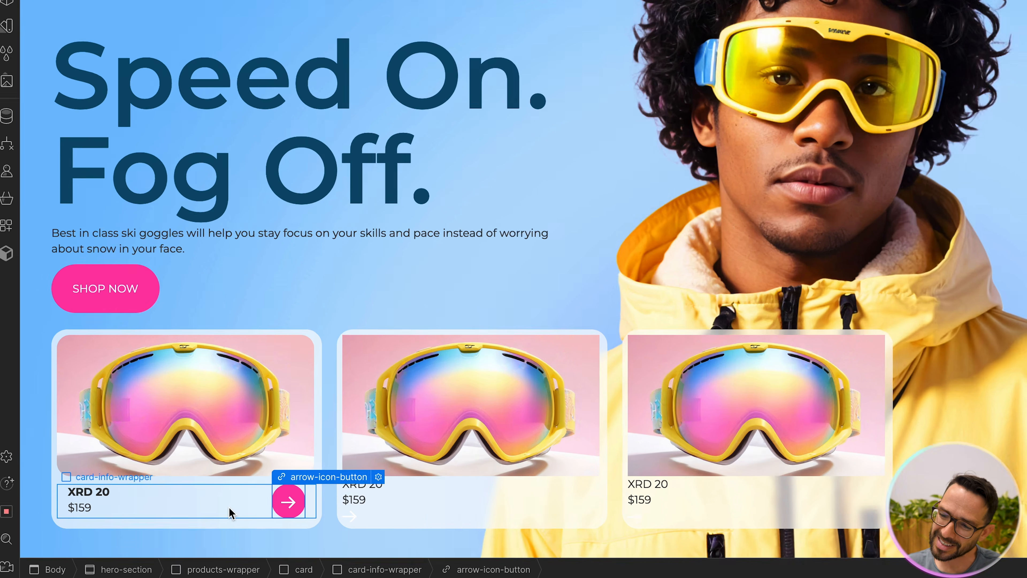
Step: Set the top padding of the first card's arrow-icon-button to 10 px
click(239, 531)
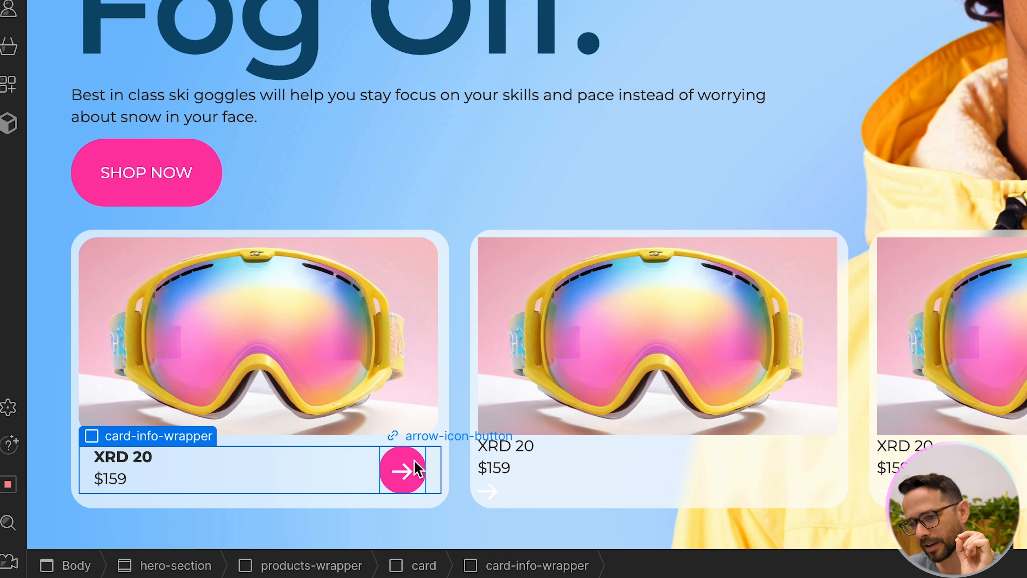
click(418, 469)
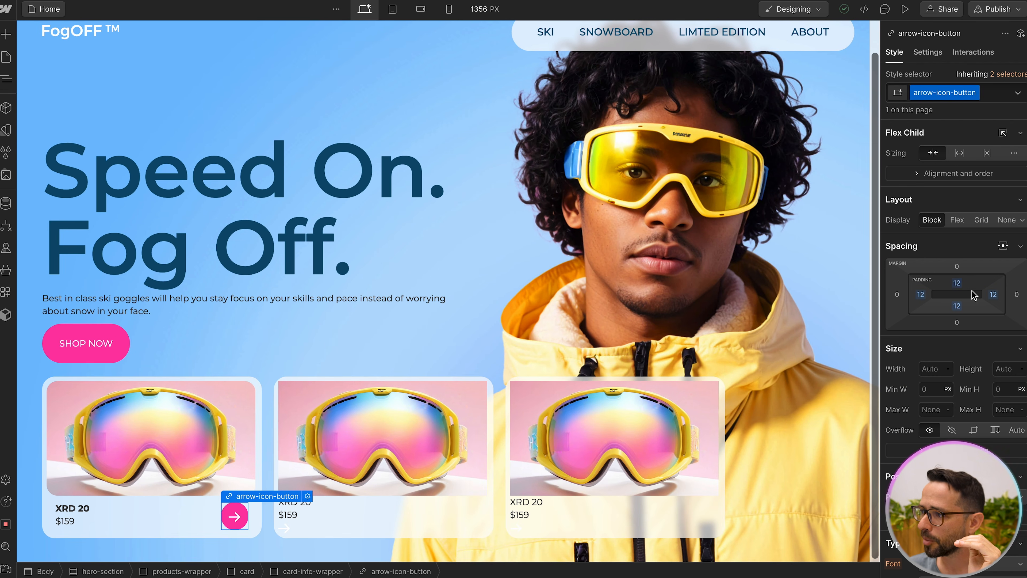
drag(958, 285, 959, 281)
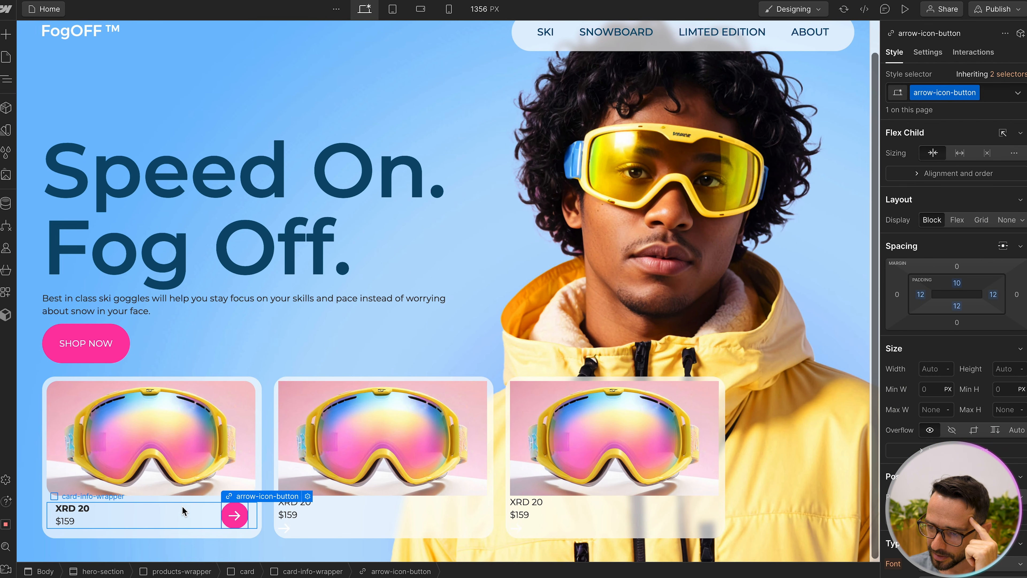
Step: Delete the two unstyled cards from products-wrapper and replace them with two copies of the styled first card
click(183, 519)
click(181, 533)
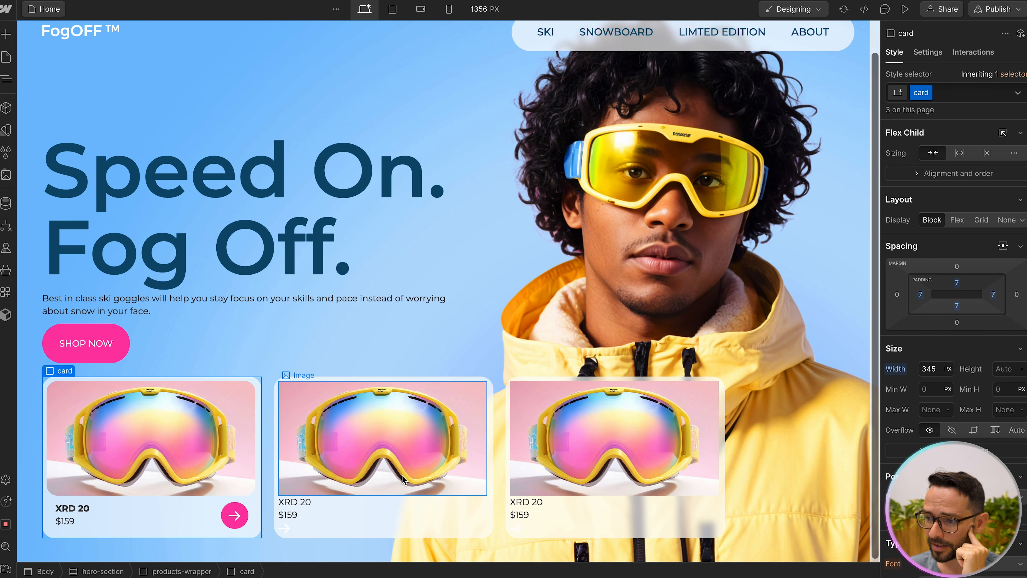
click(7, 78)
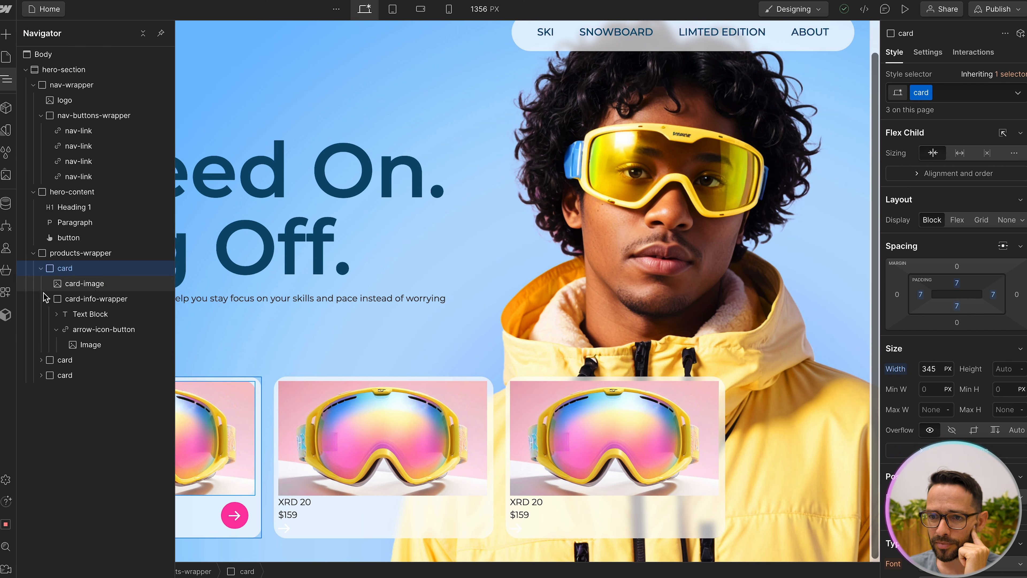
click(42, 267)
click(64, 283)
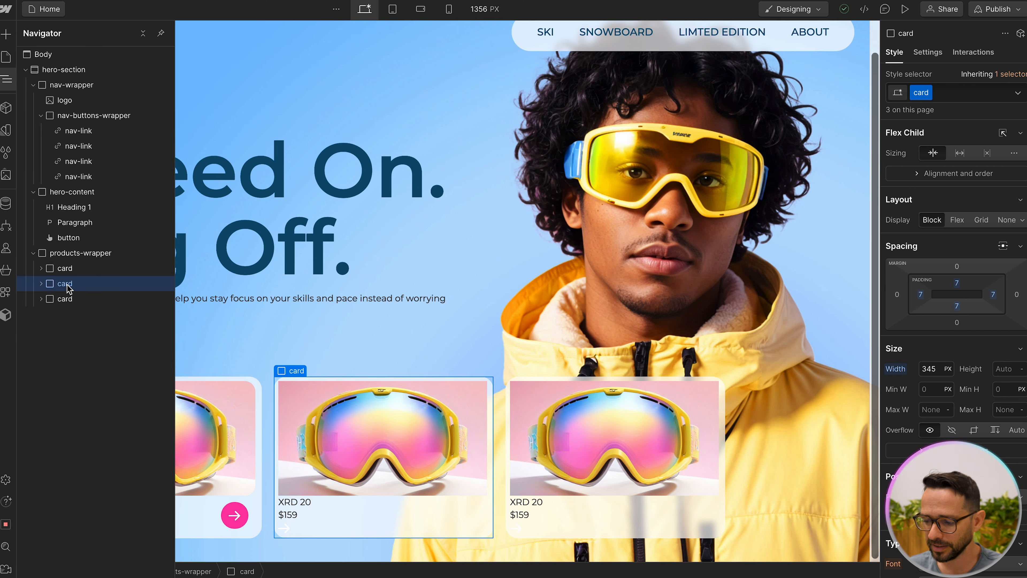
key(Delete)
key(Delete)
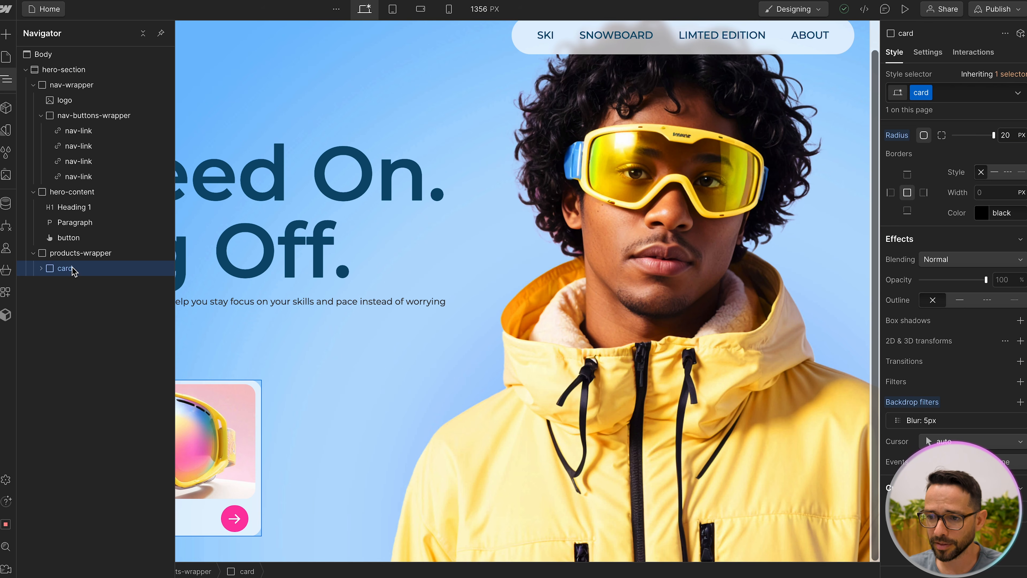
key(ctrl+z)
key(ctrl+z)
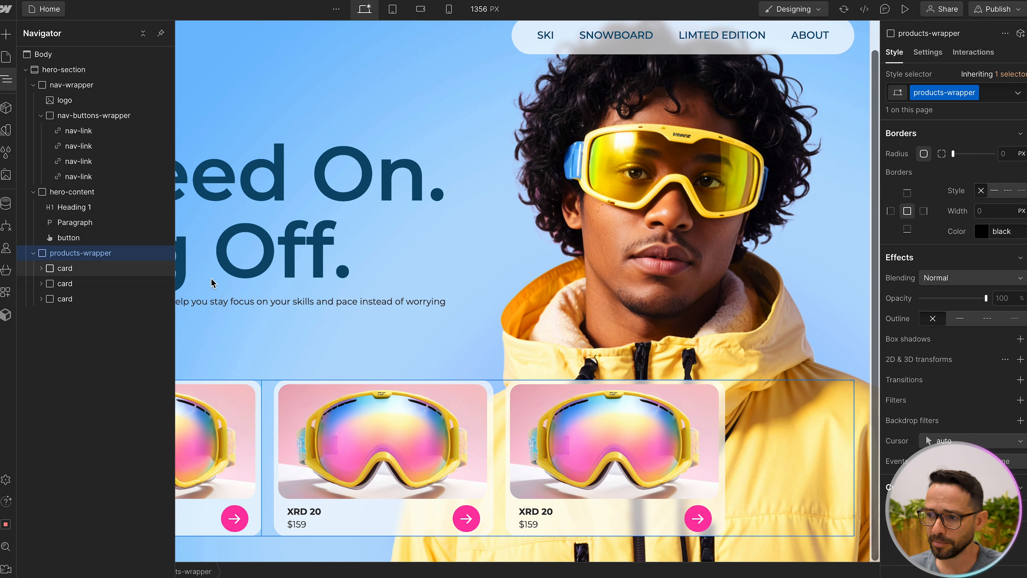
Step: Replace the second card's image with Product-3.jpeg
click(369, 425)
double_click(369, 425)
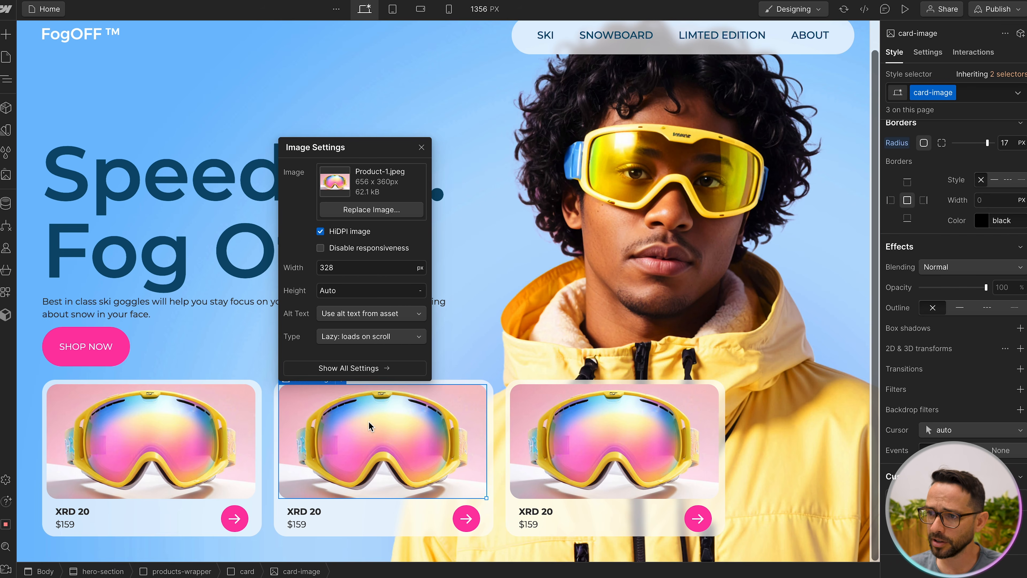
click(372, 212)
click(103, 142)
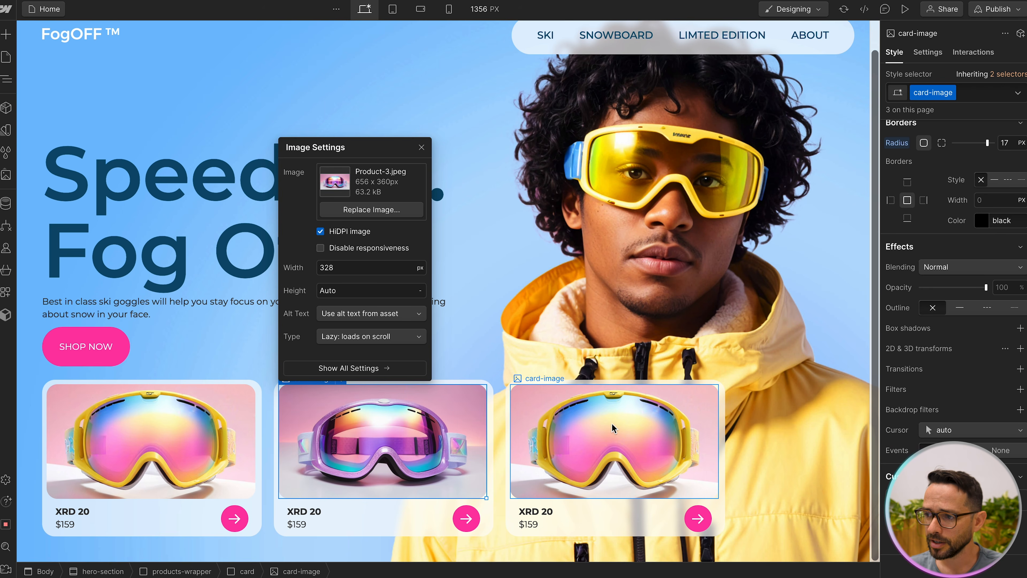
Step: Replace the third card's image with Product-2.jpeg and check the three finished cards in the hero section
double_click(612, 428)
click(595, 211)
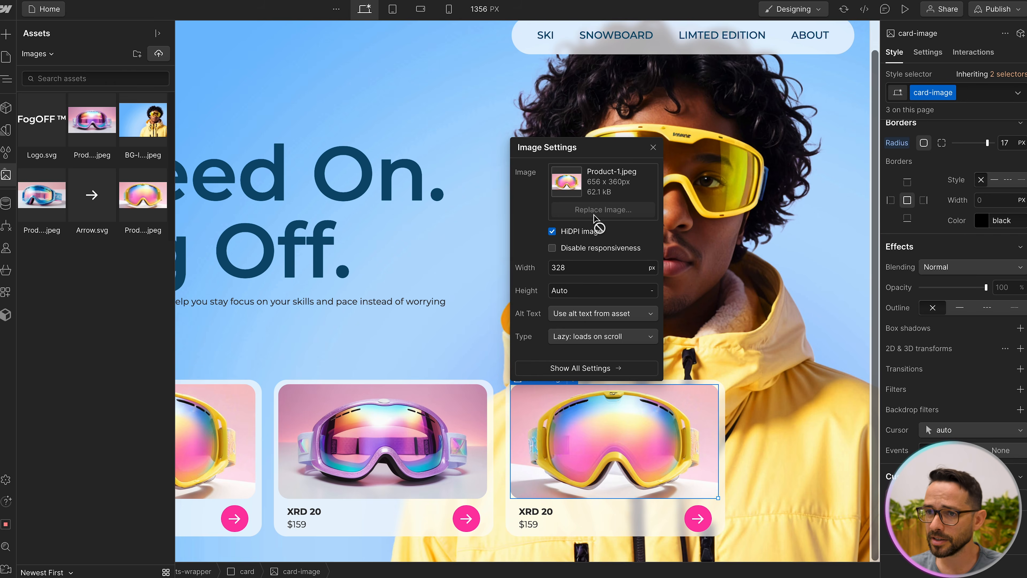
click(40, 197)
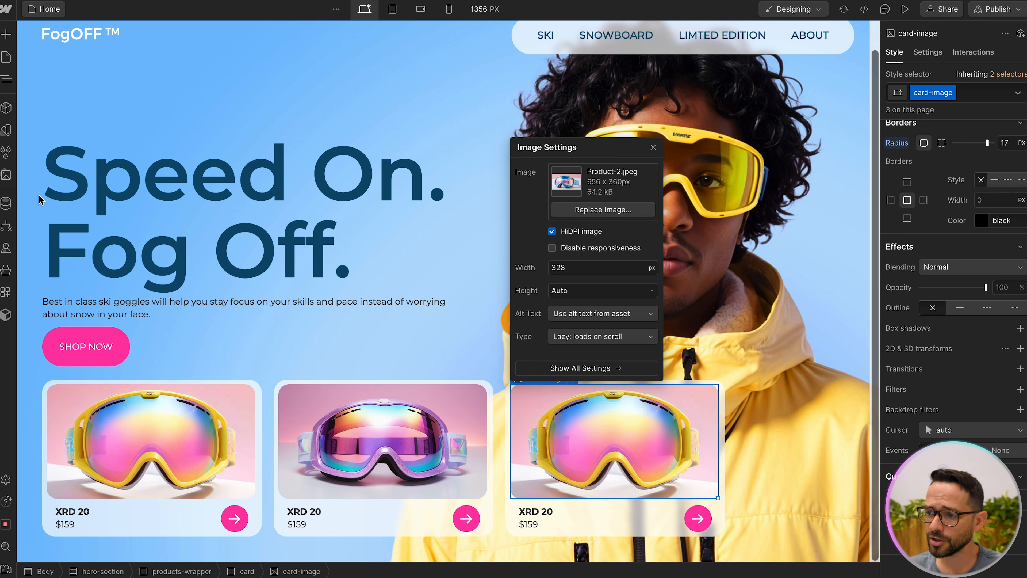
scroll(581, 233, up, 1)
scroll(581, 233, down, 1)
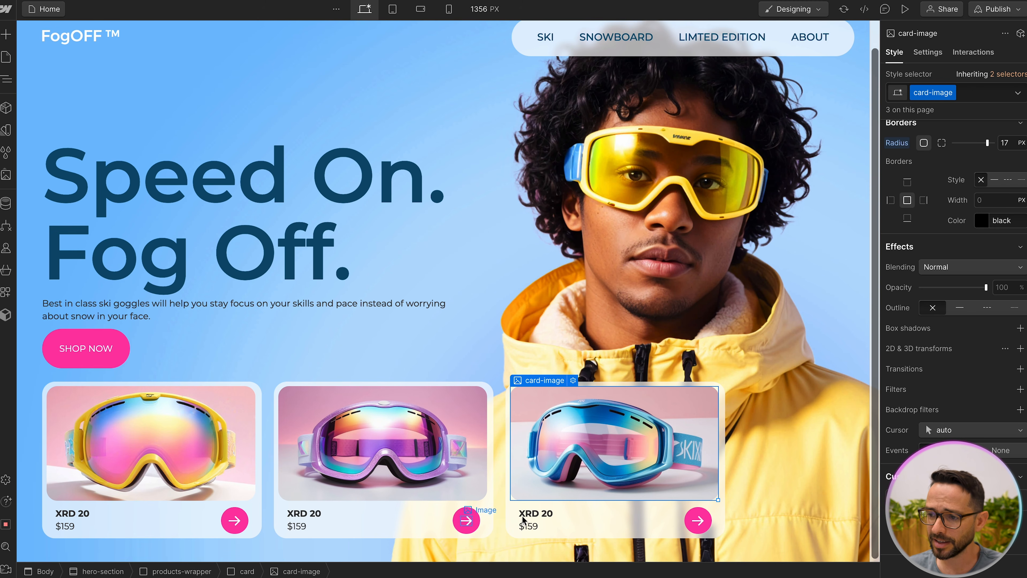
scroll(671, 482, up, 1)
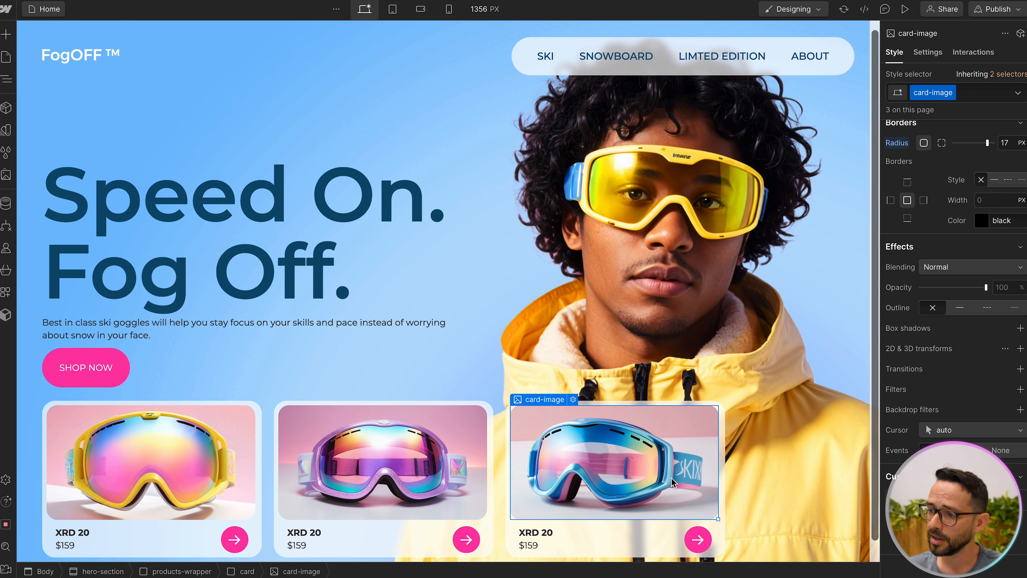
scroll(672, 482, down, 1)
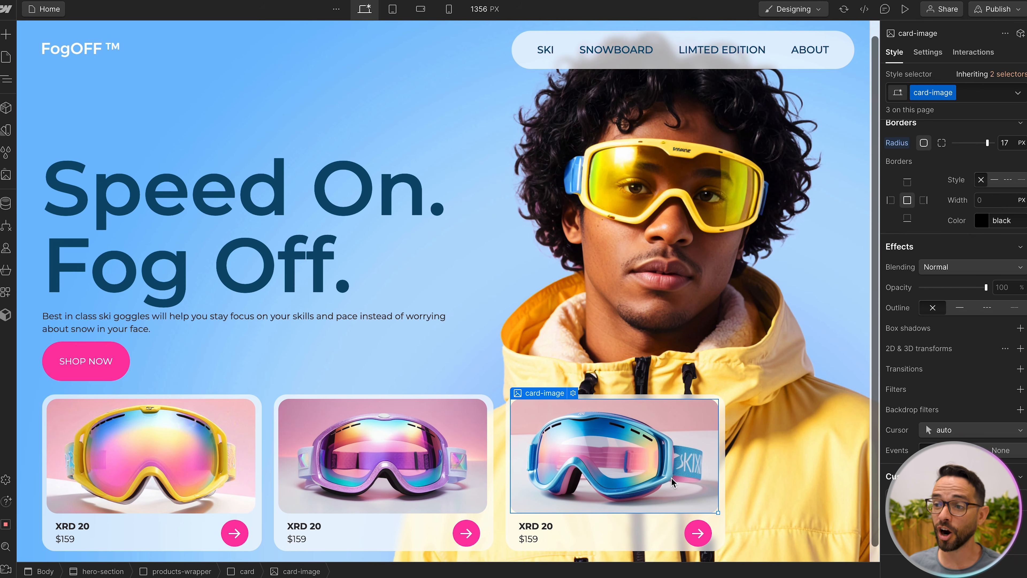
click(788, 385)
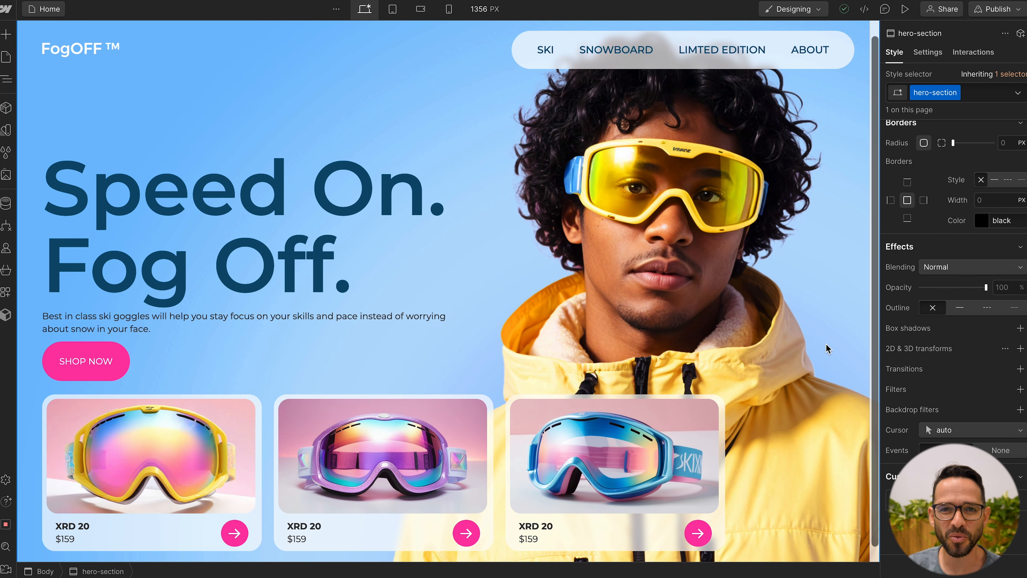